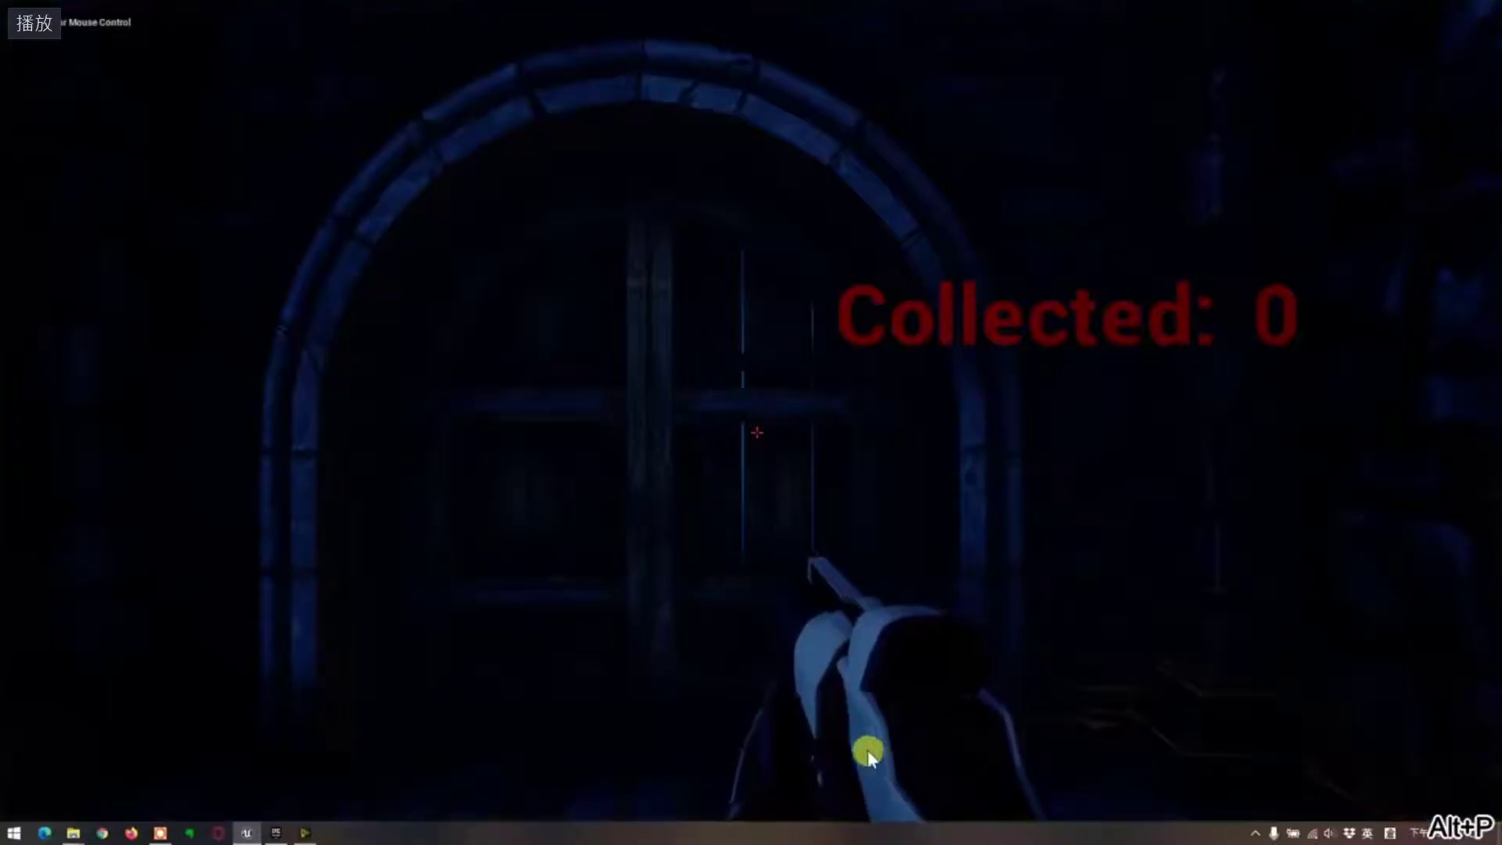
left_click(869, 755)
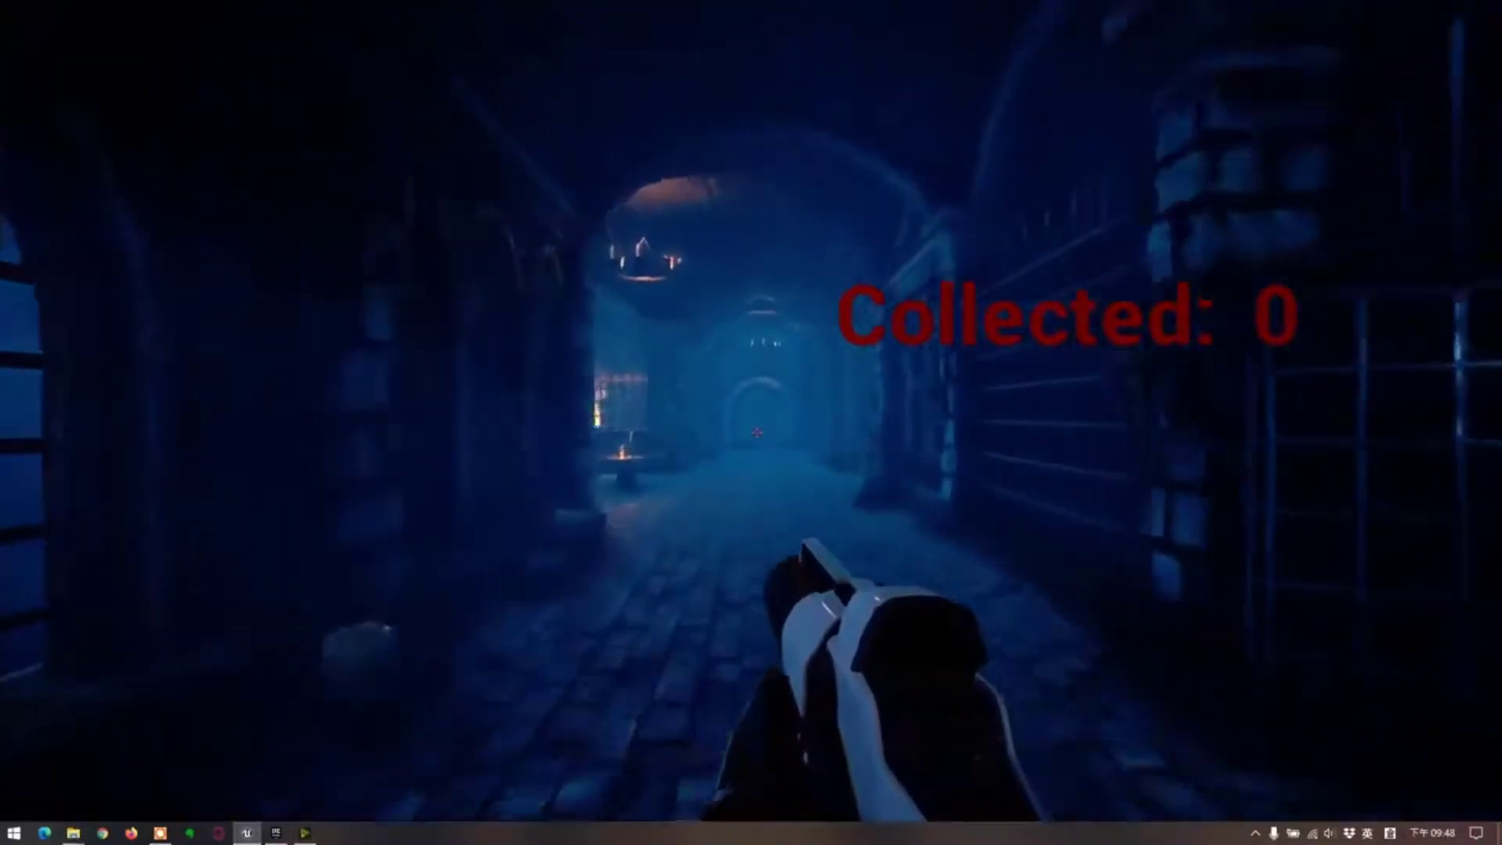
key("w")
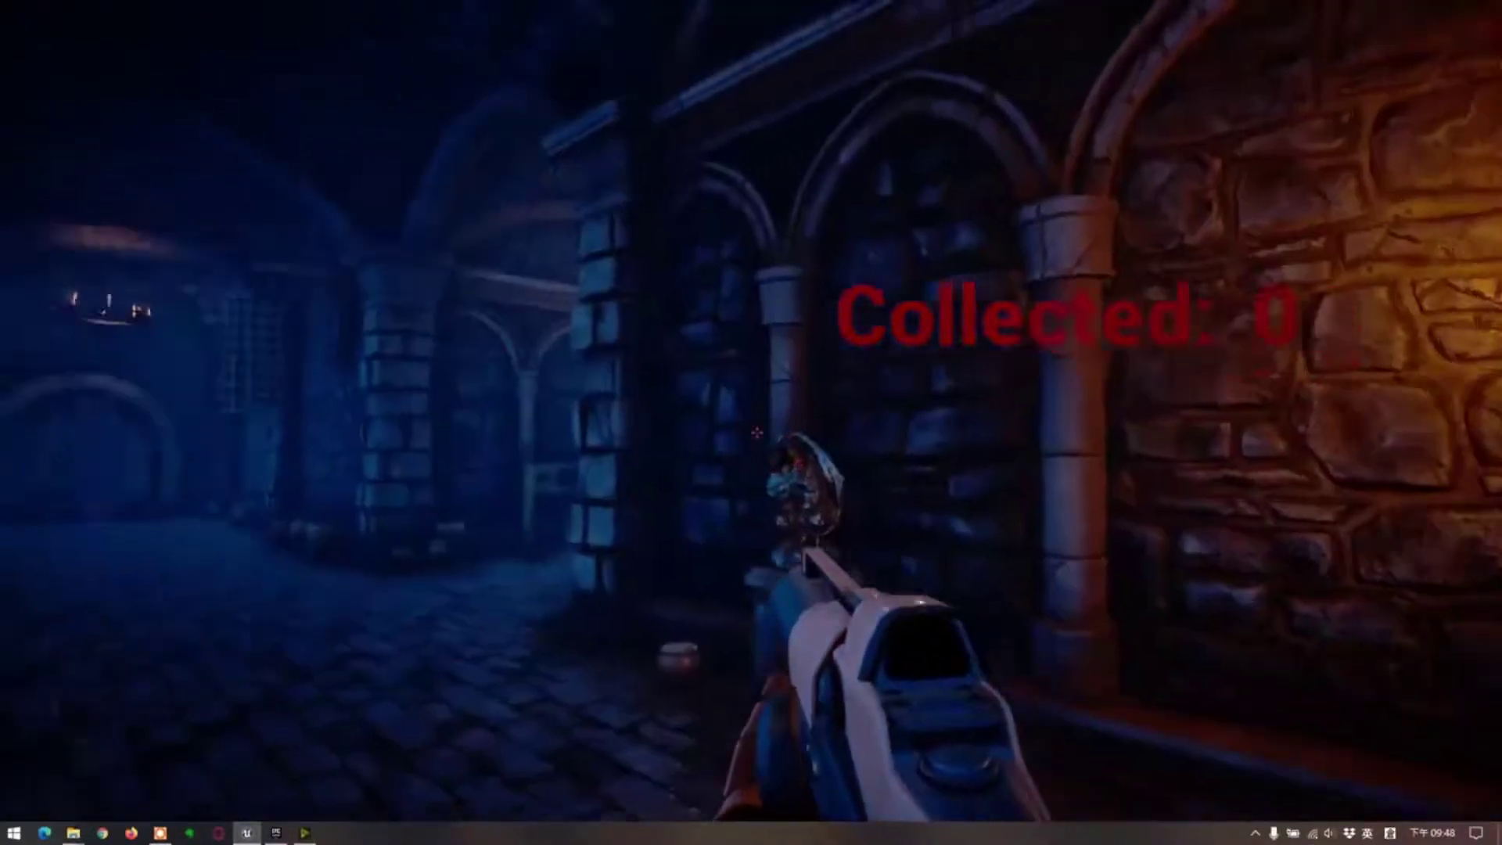
key("w")
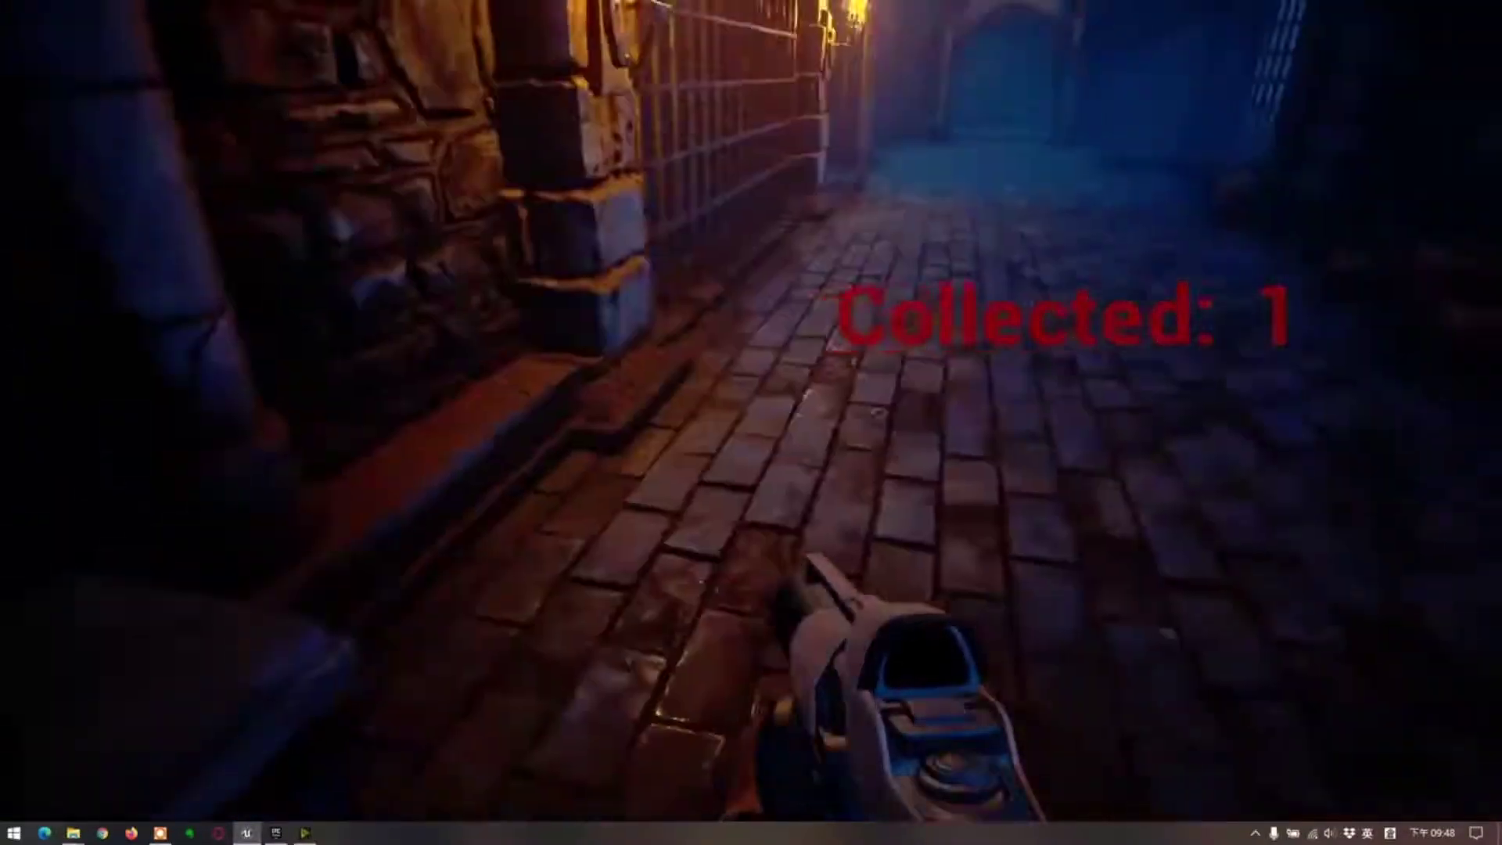
key("w")
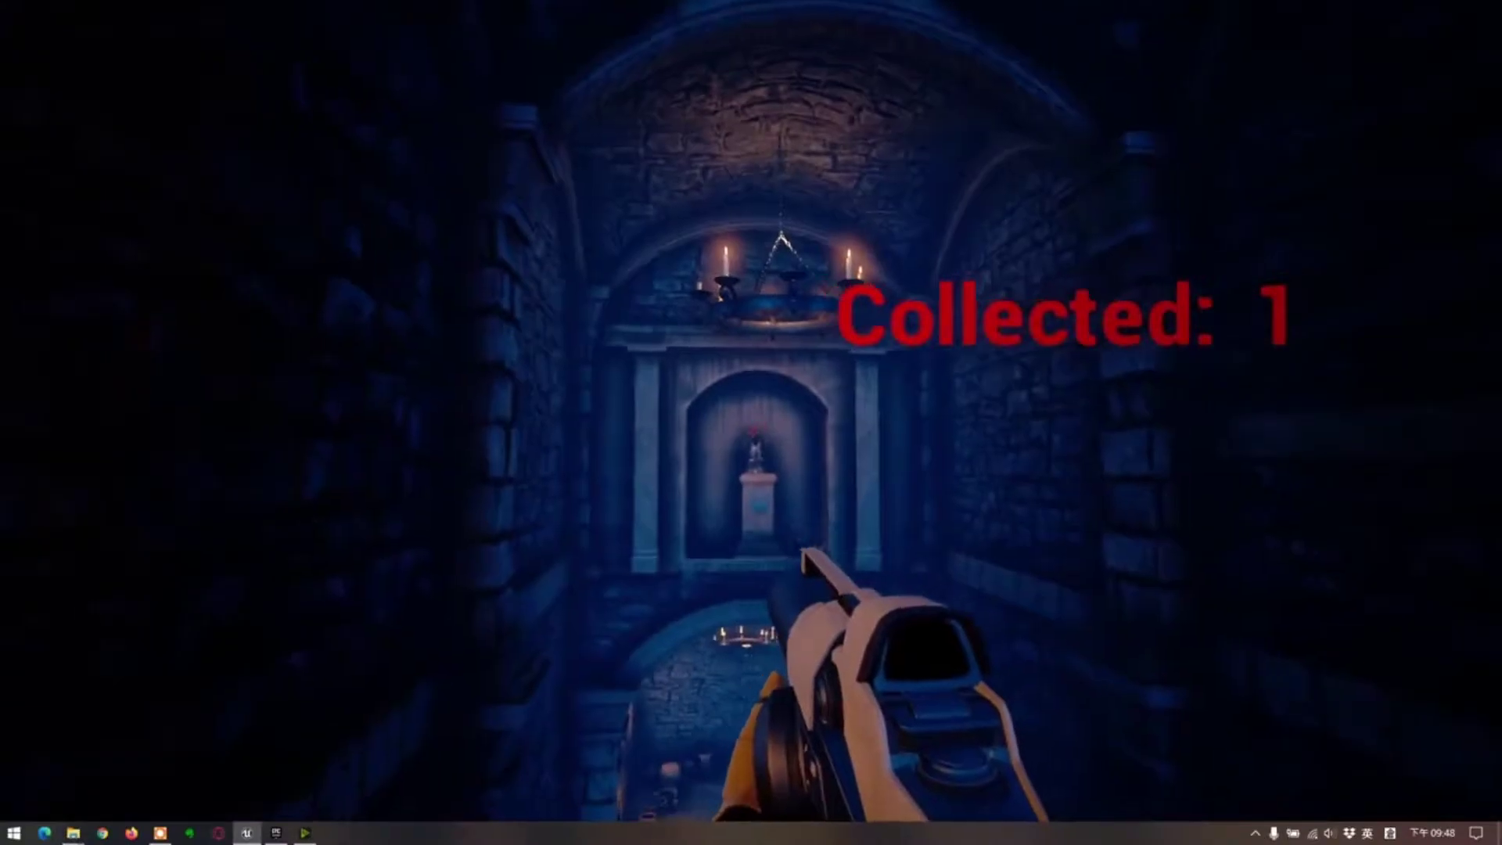
key("w")
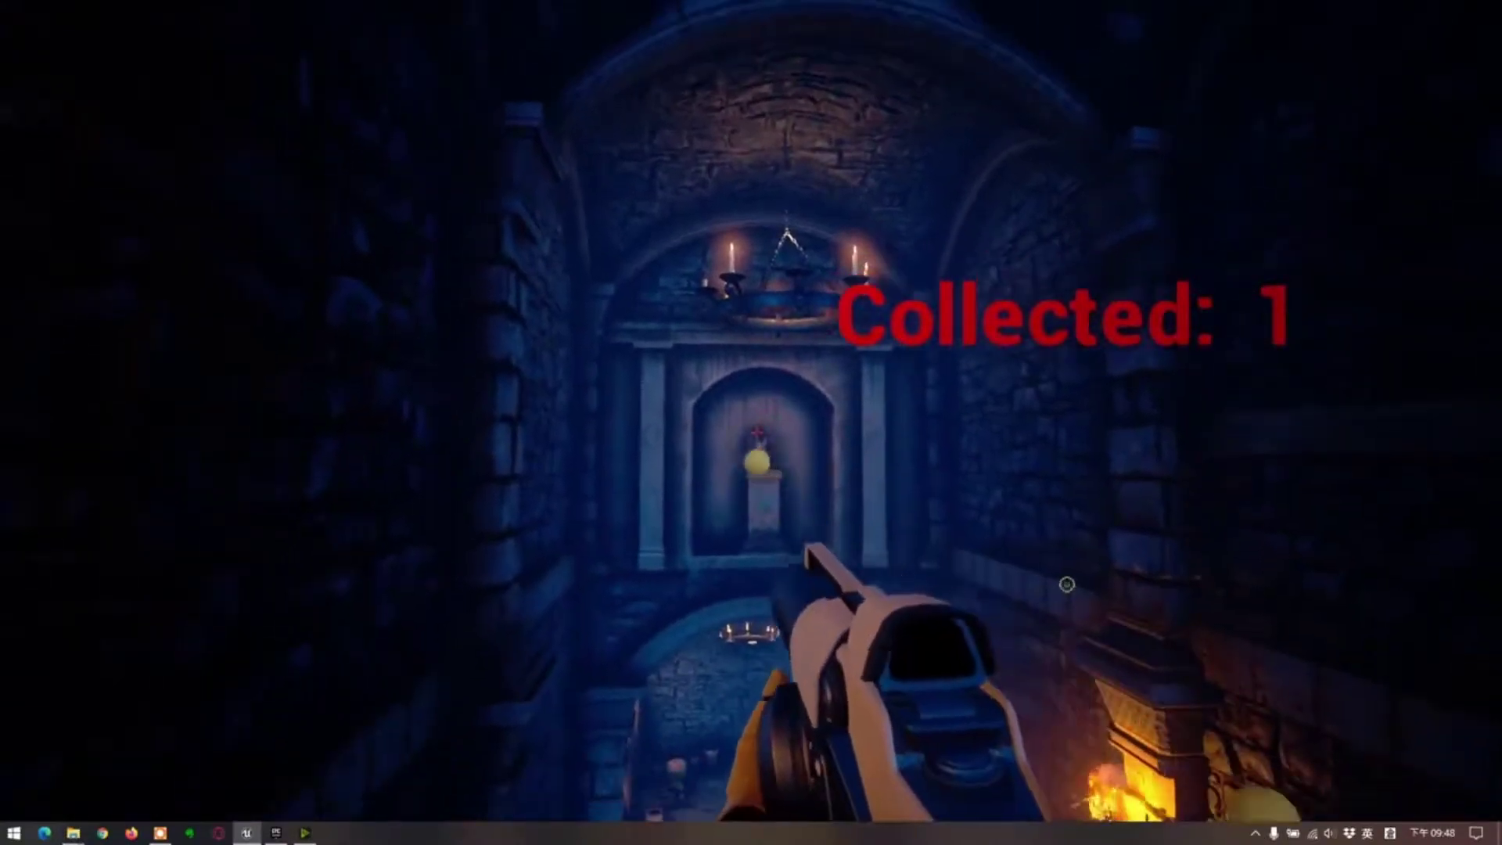
key("w")
key("w")
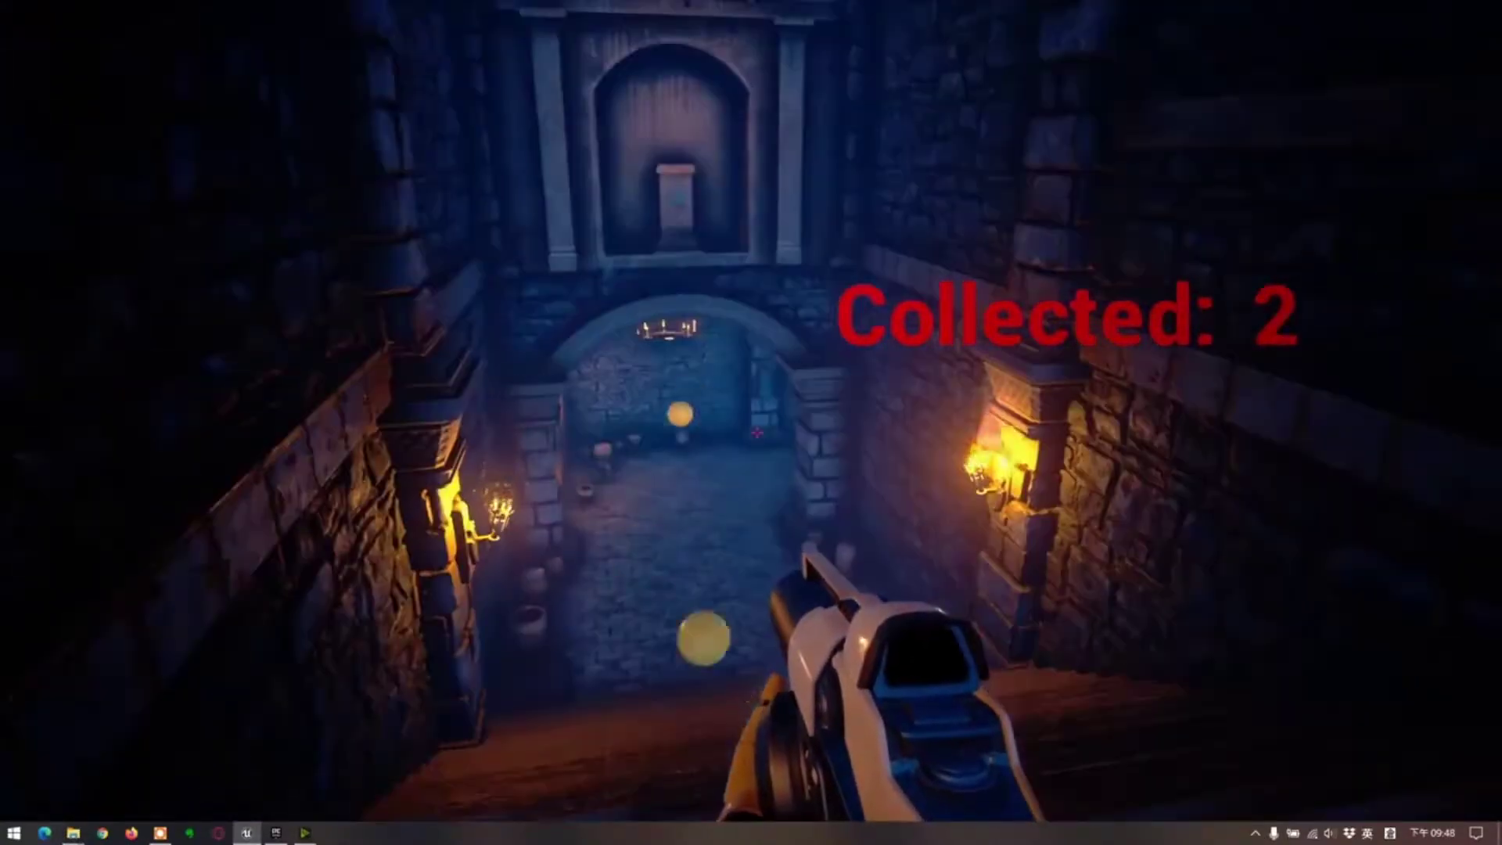
key("w")
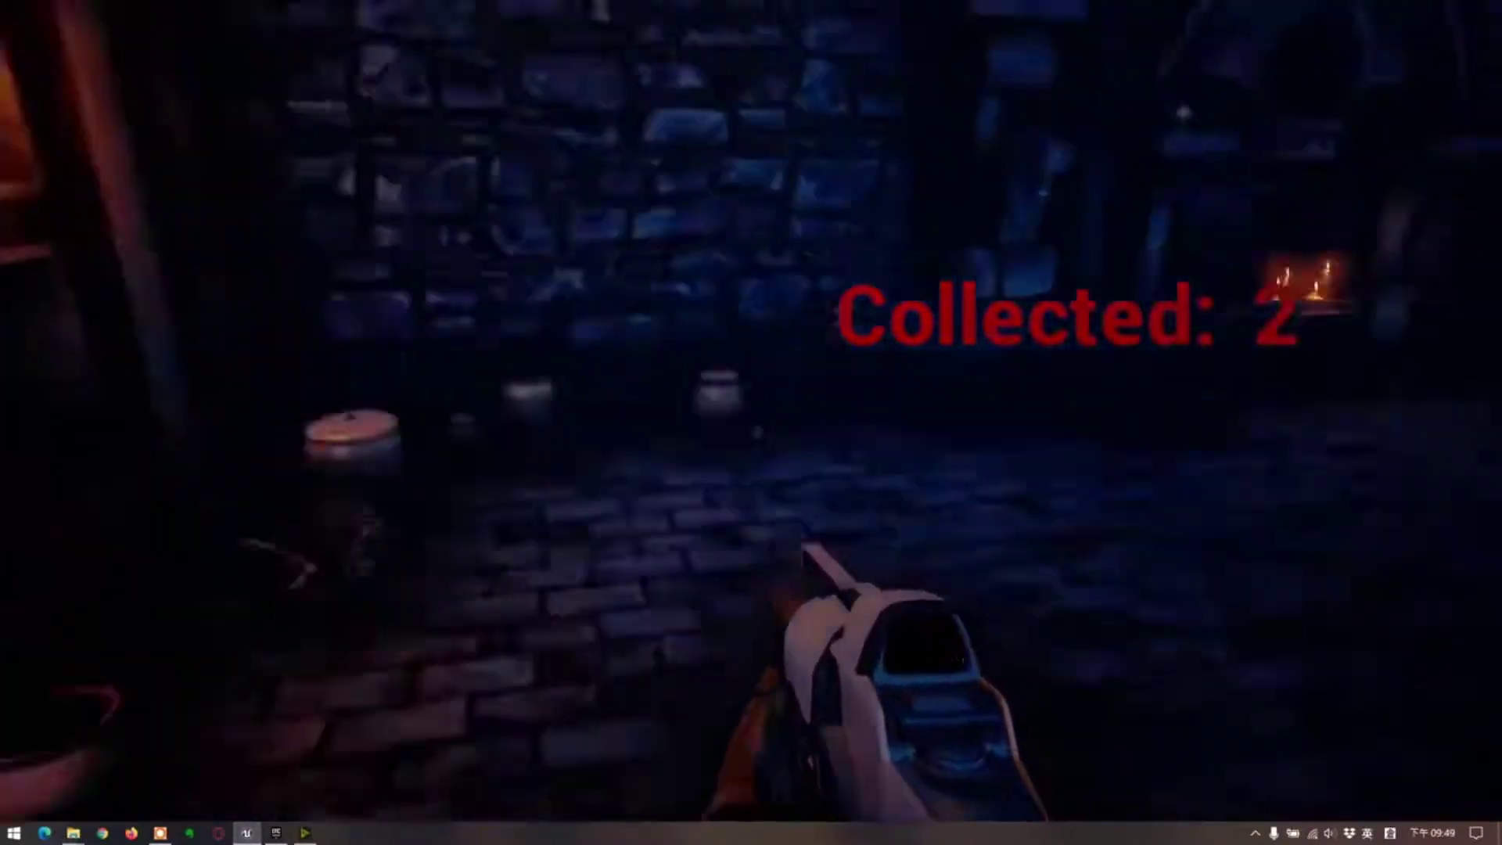
key("w")
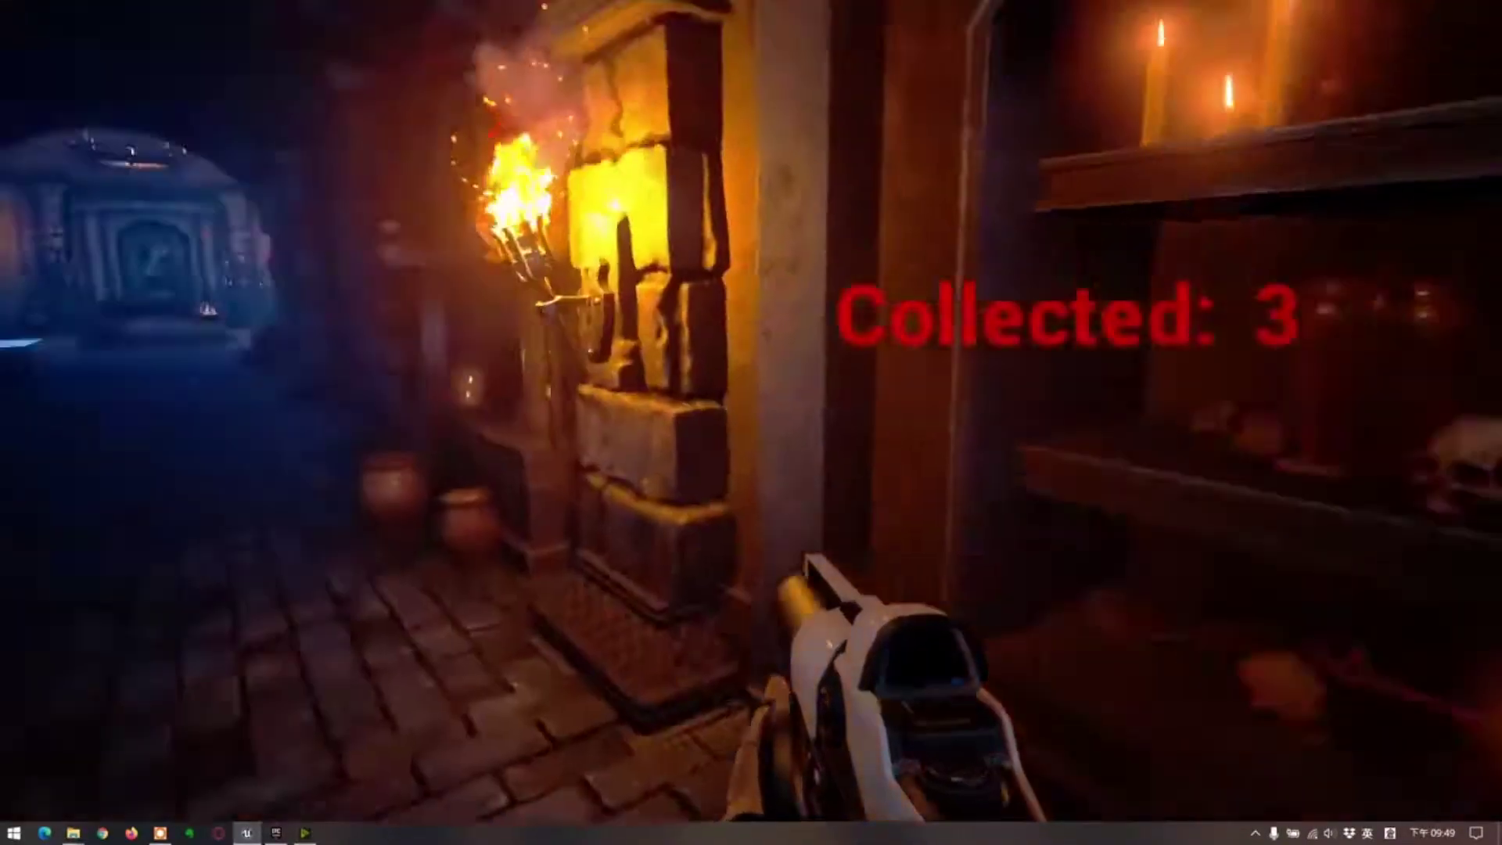
key("w")
key("w")
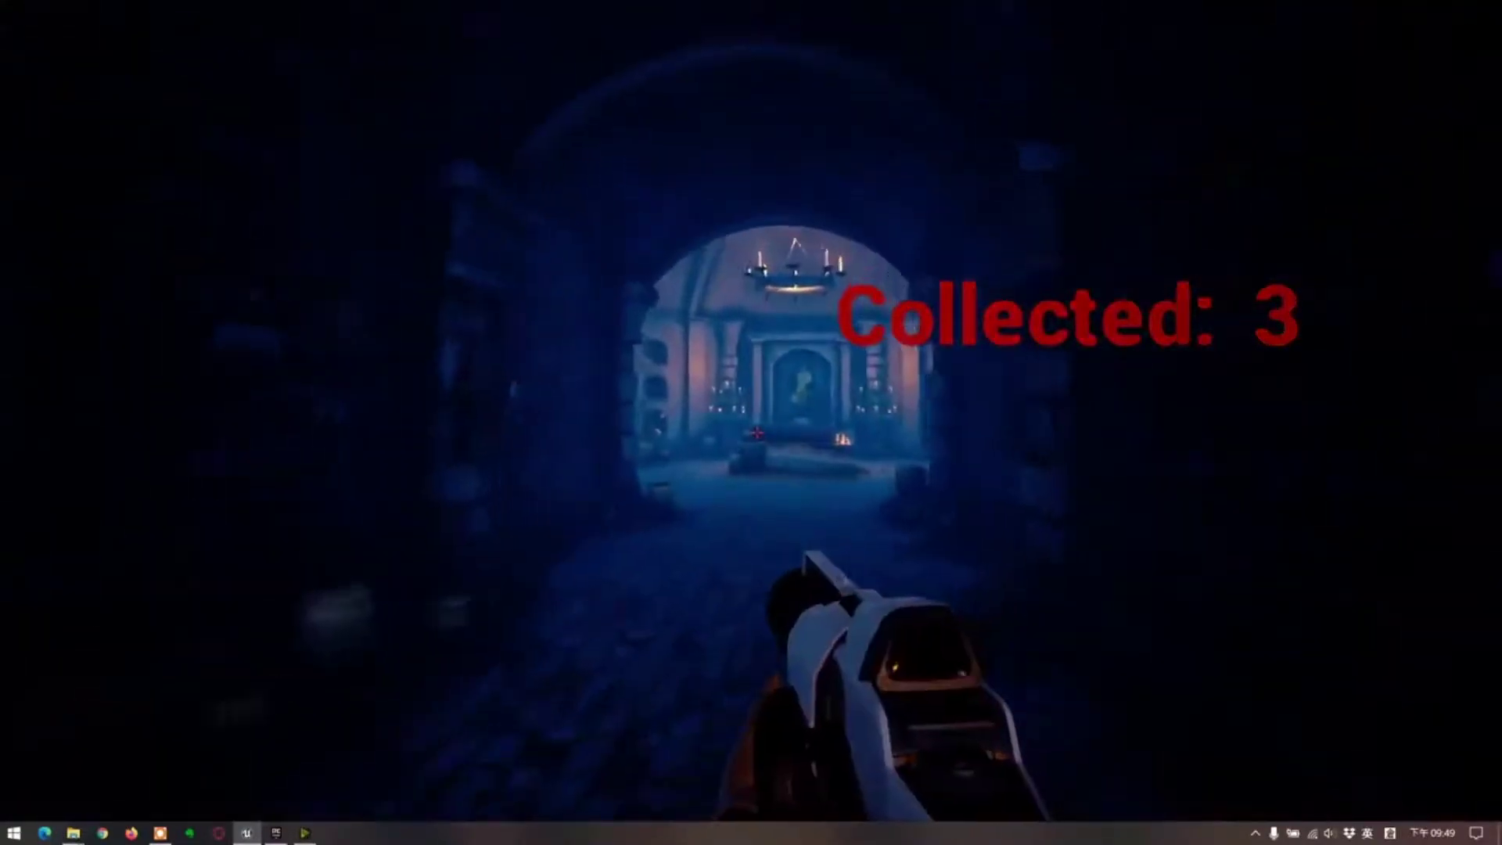
key("w")
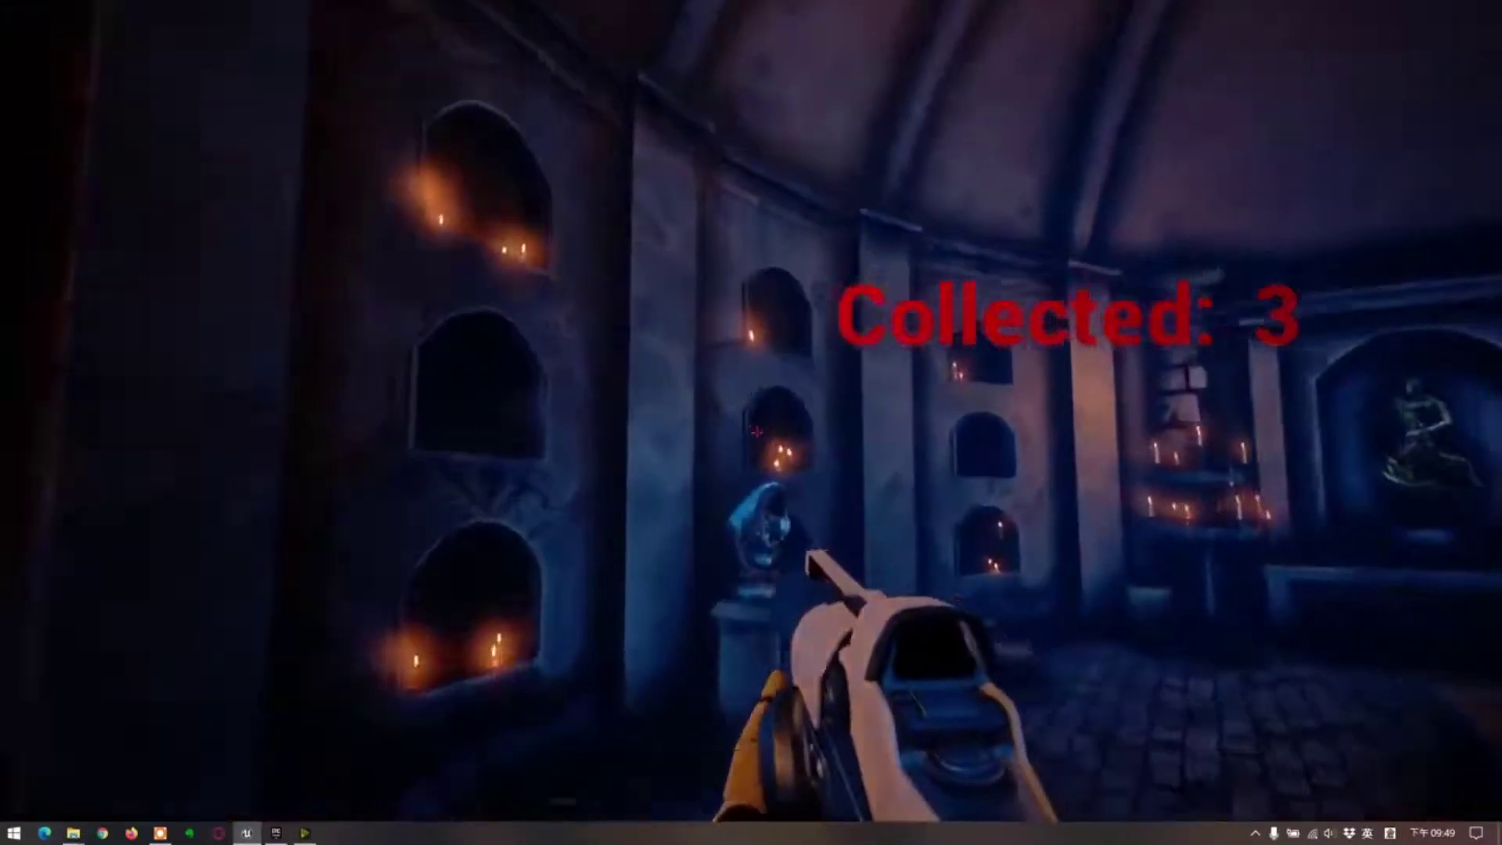
key("w")
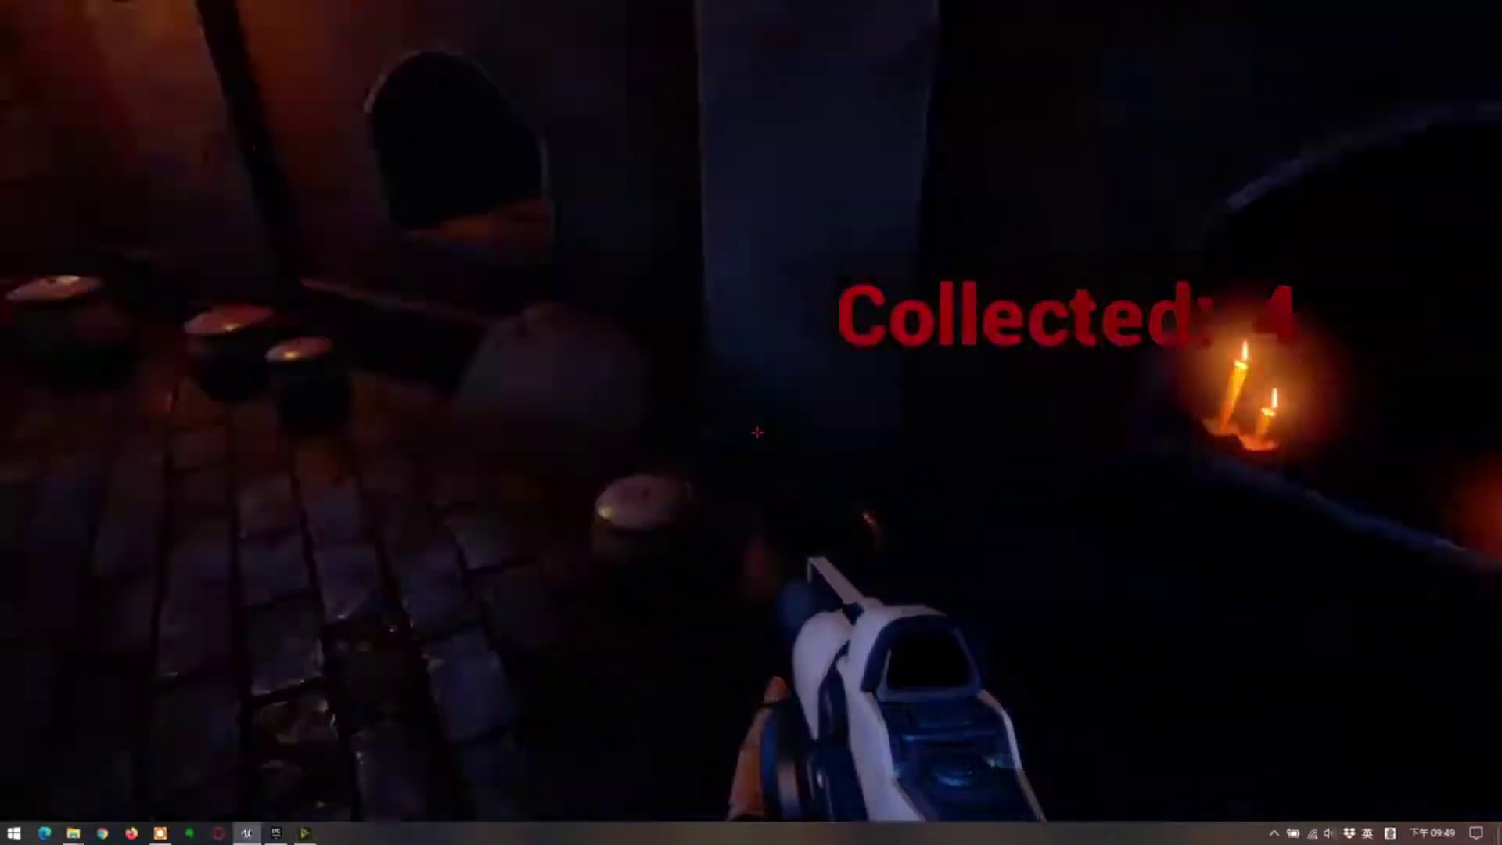
key("w")
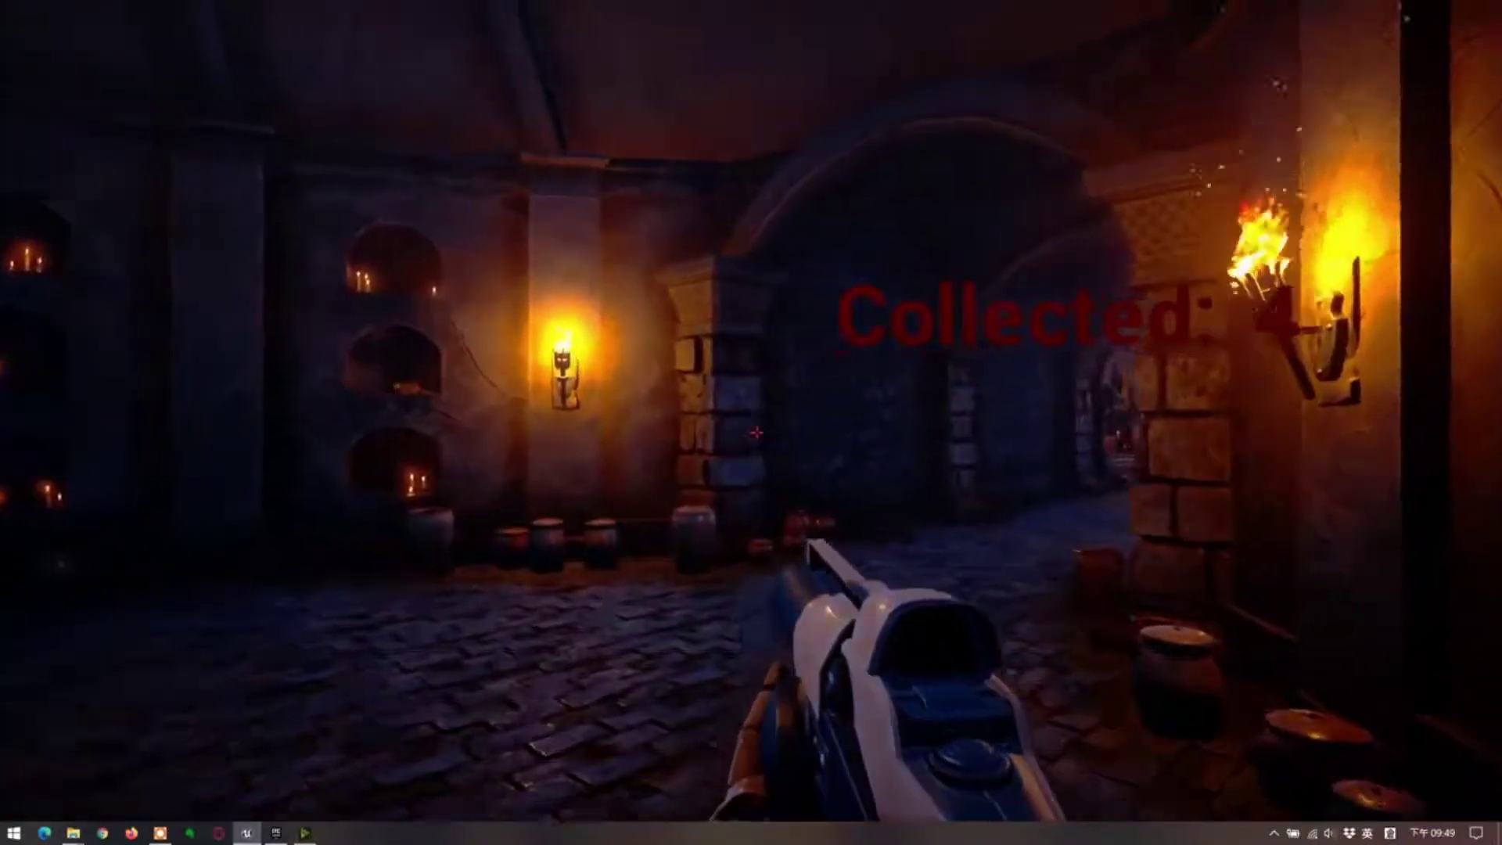
key("w")
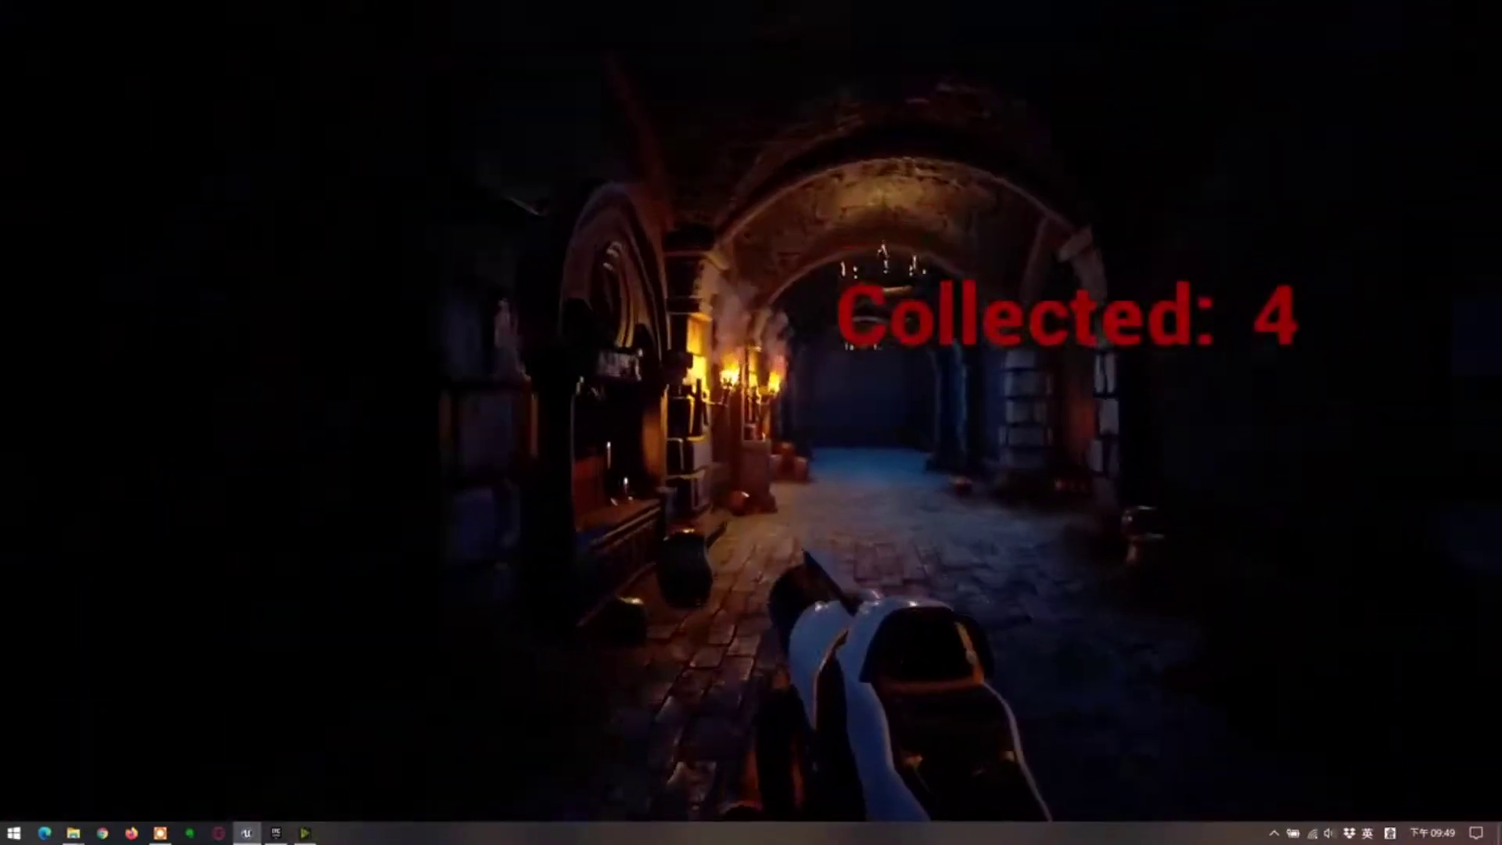
key("w")
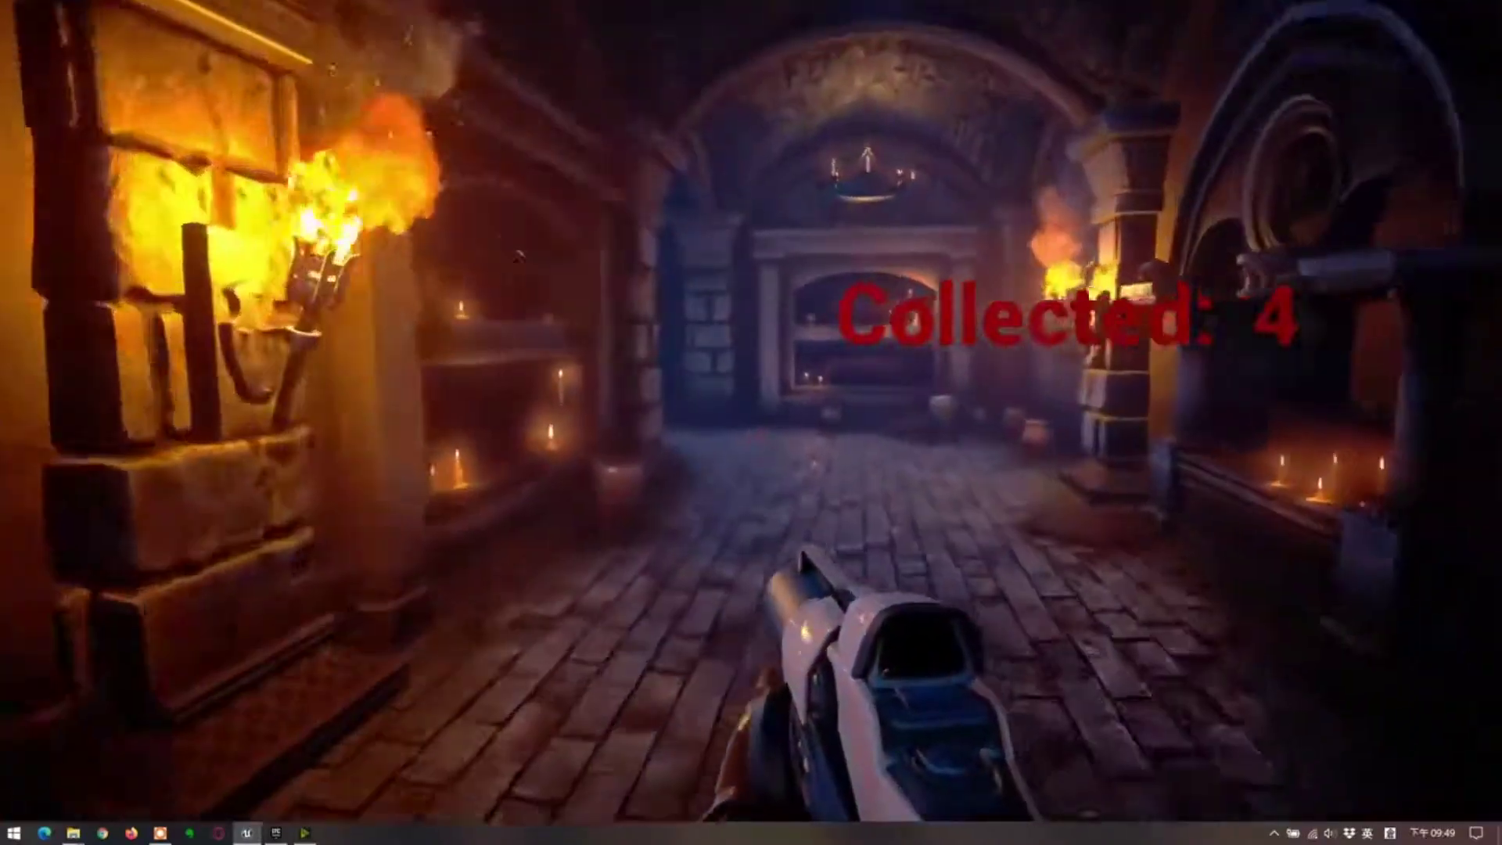
key("w")
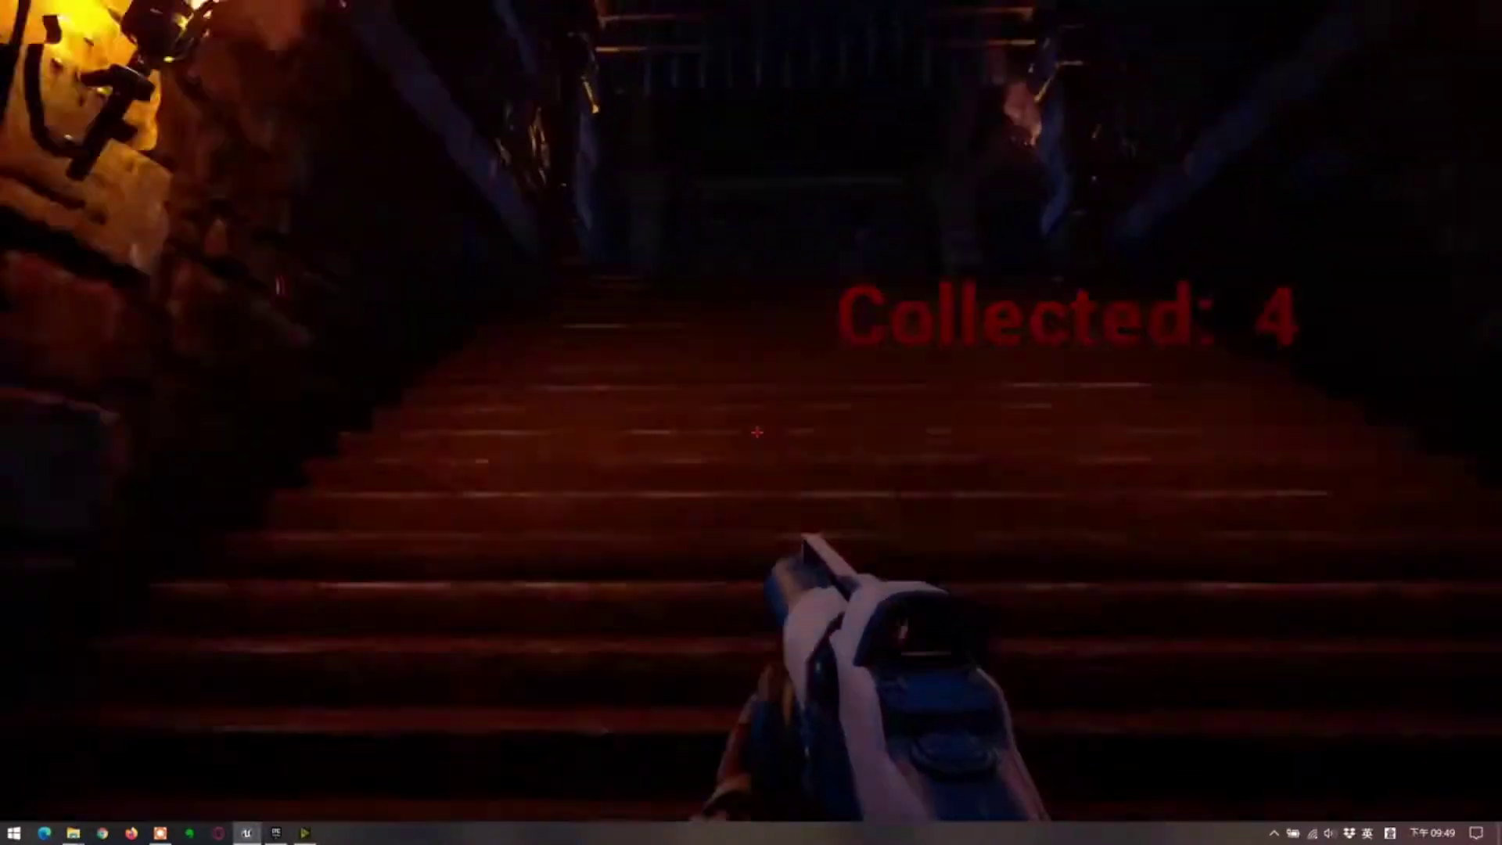
key("w")
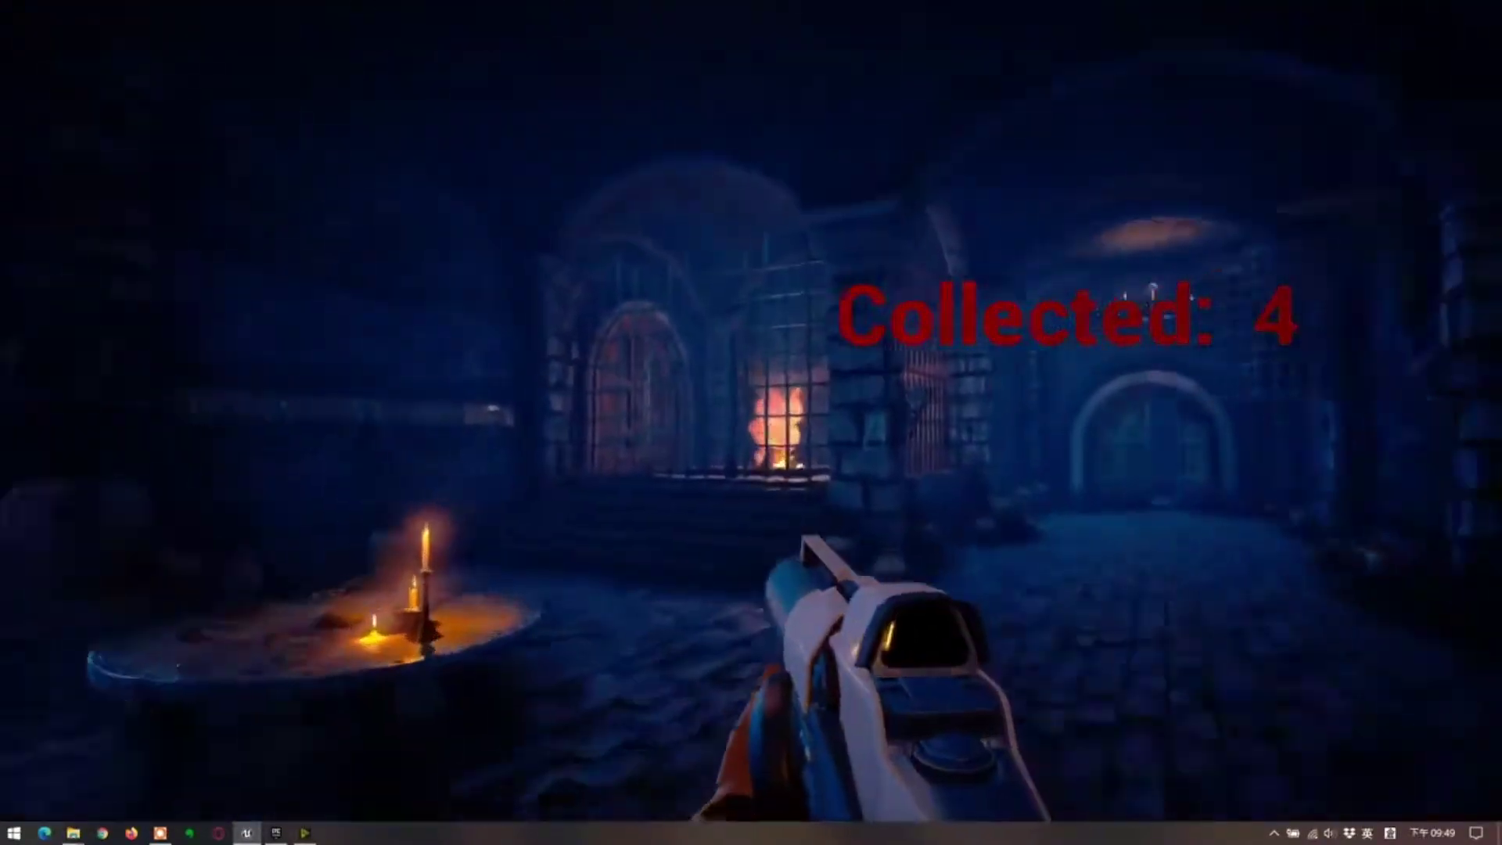
key("w")
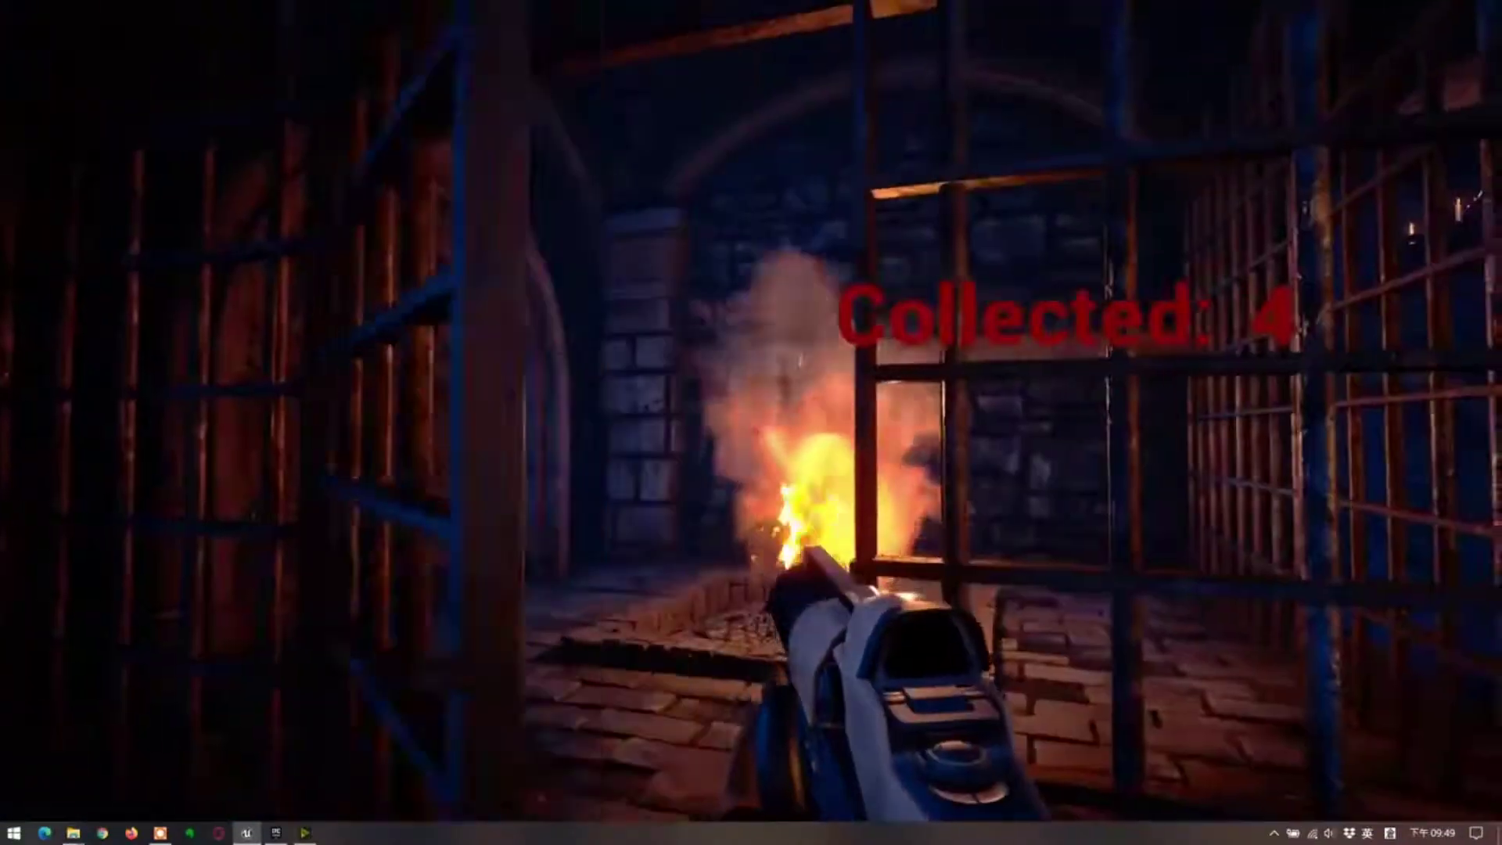
key("w")
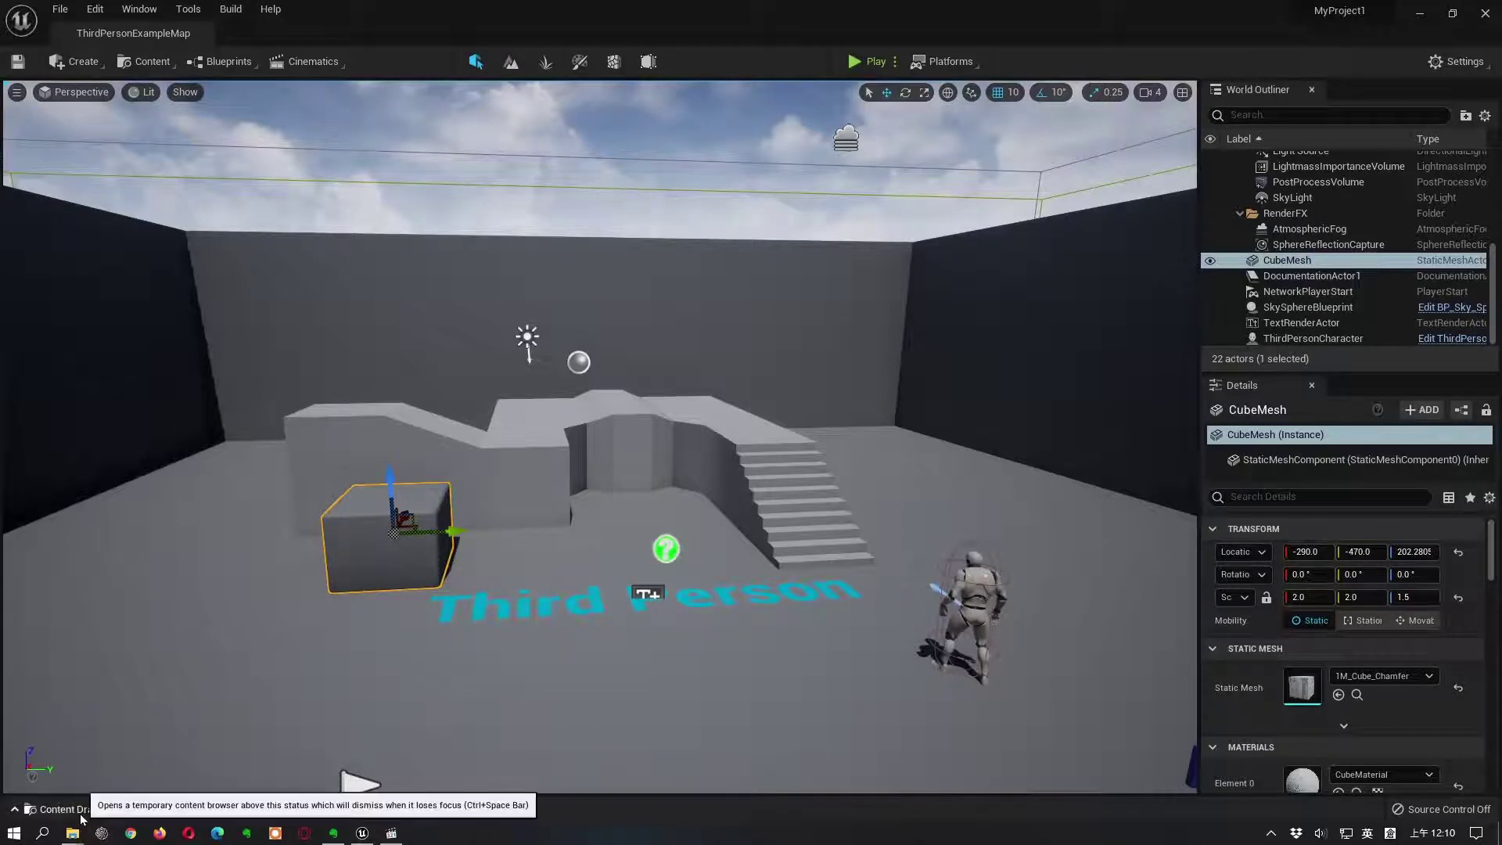
Step: Show the project's StarterContent folder in the Content Drawer and dismiss the drawer
left_click(80, 811)
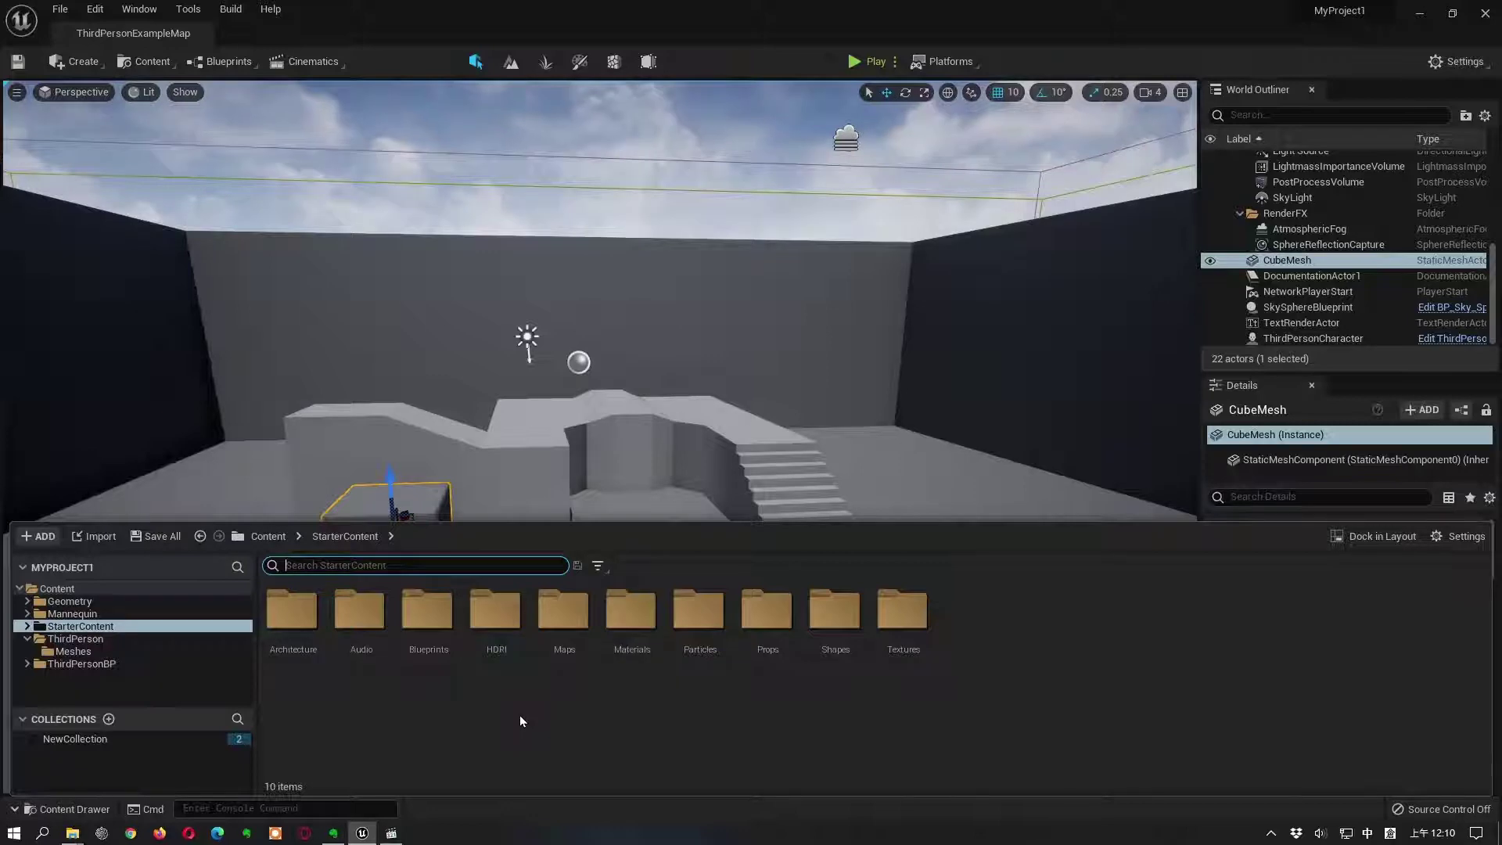
left_click(423, 498)
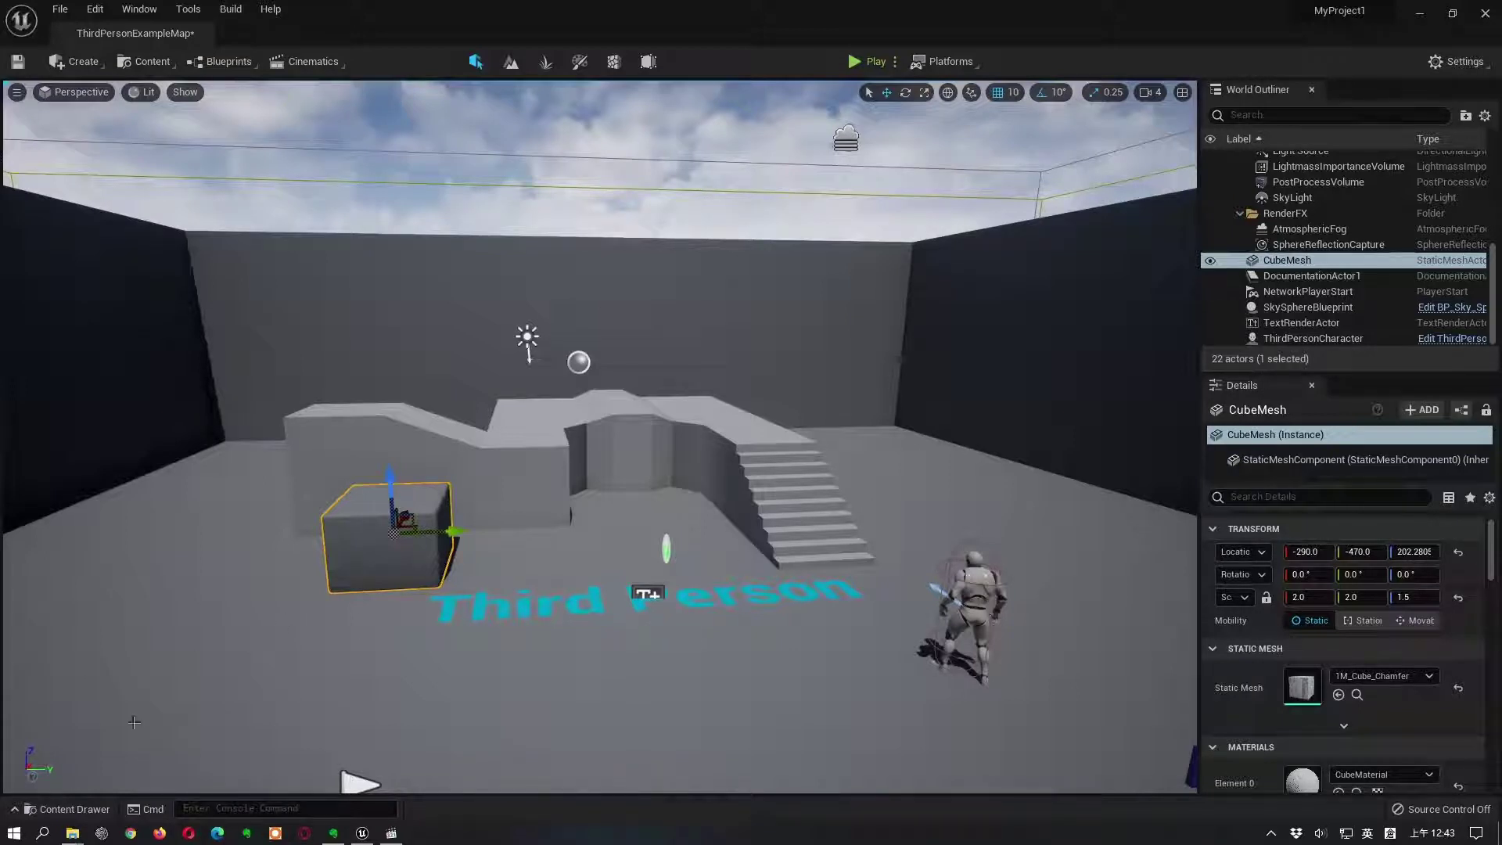
Step: Switch to File Explorer and open the Content folder of MyProject1 inside UE5 Projects
mouse_move(71, 833)
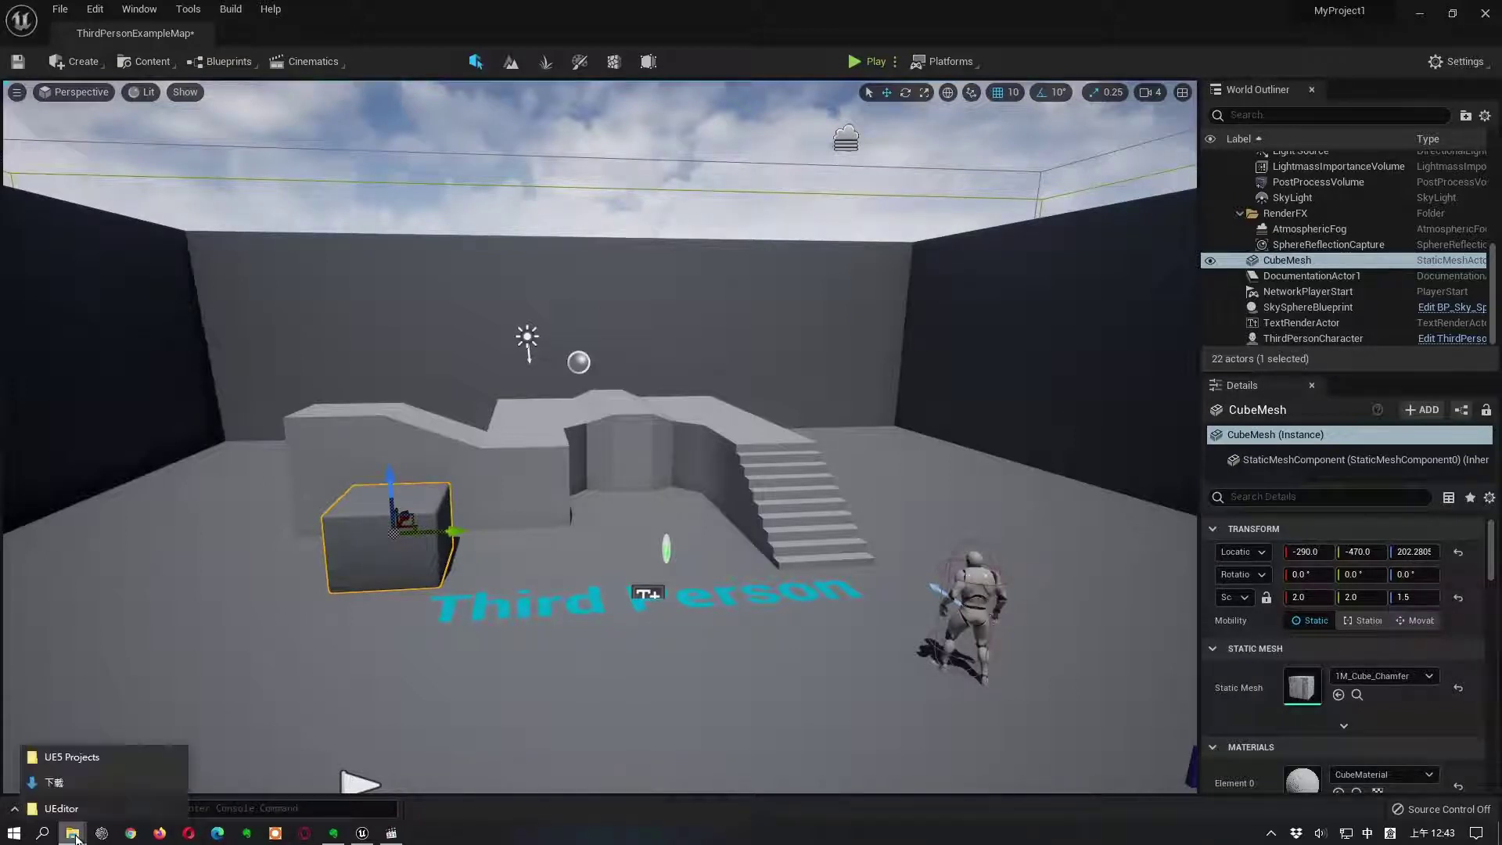
left_click(84, 759)
mouse_move(1337, 15)
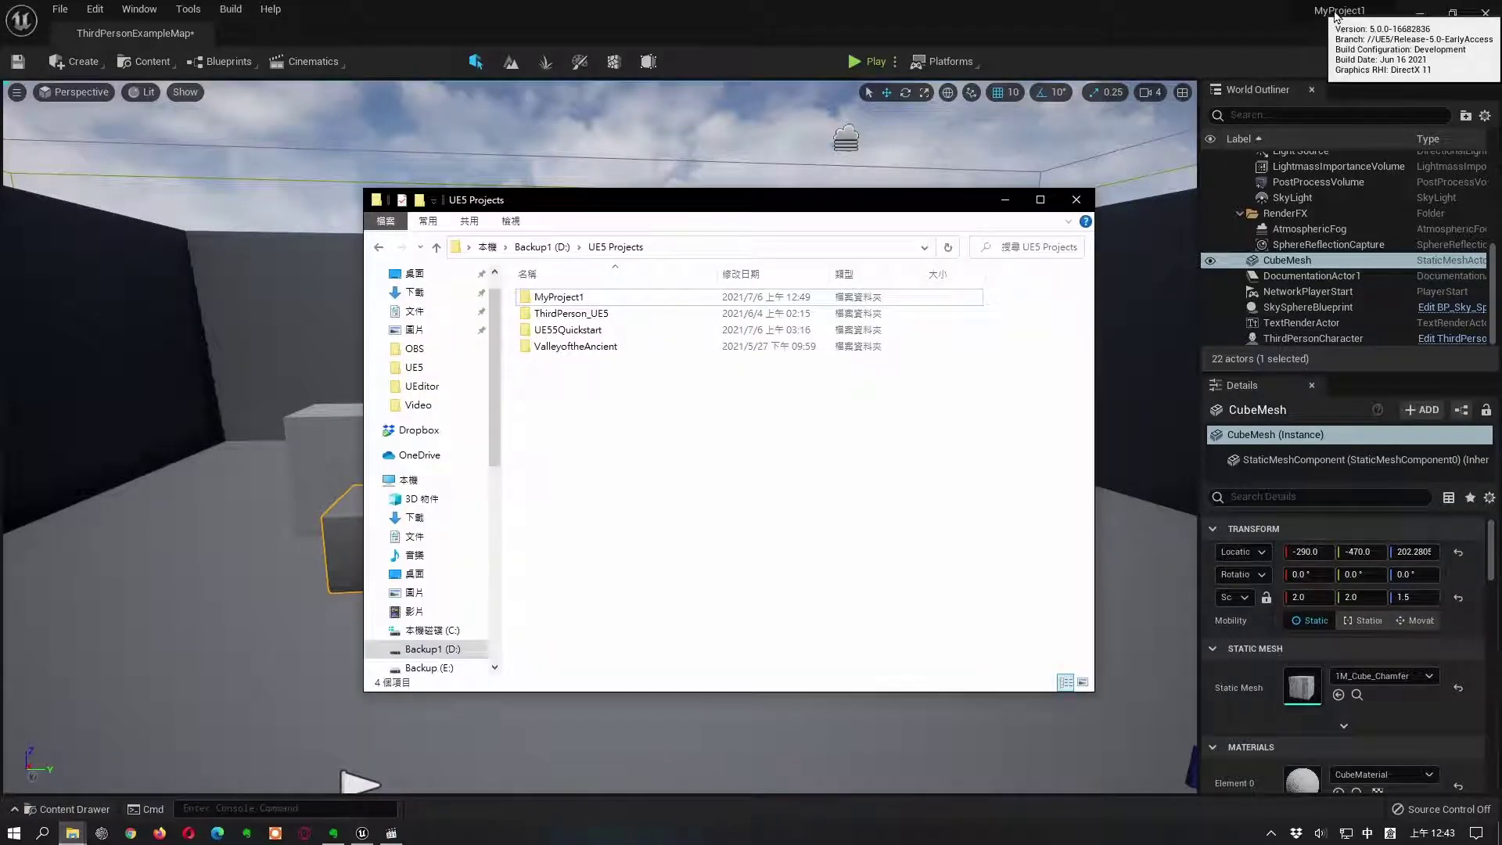
double_click(565, 298)
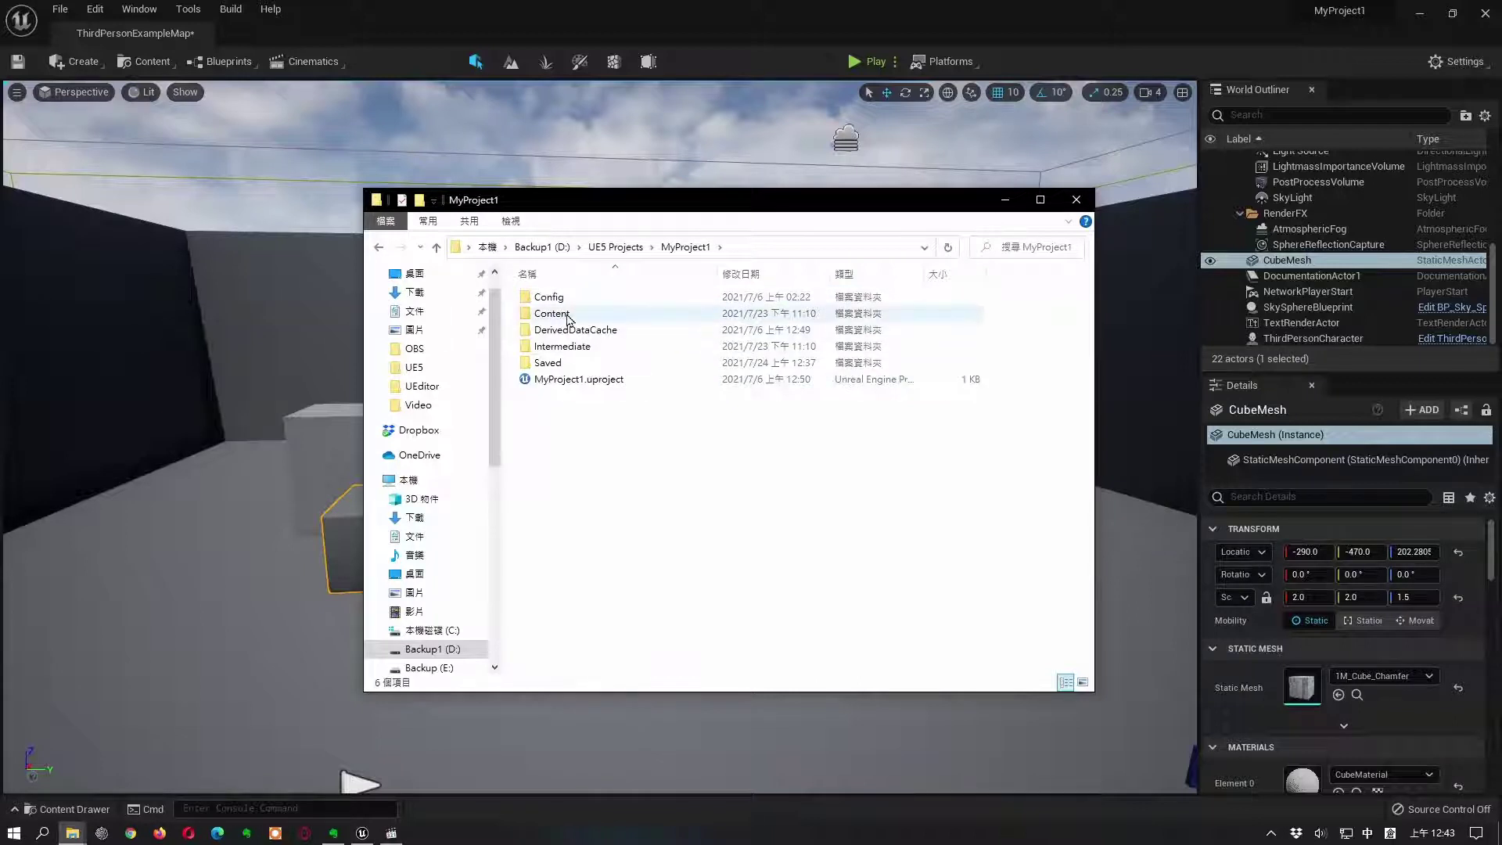
double_click(553, 313)
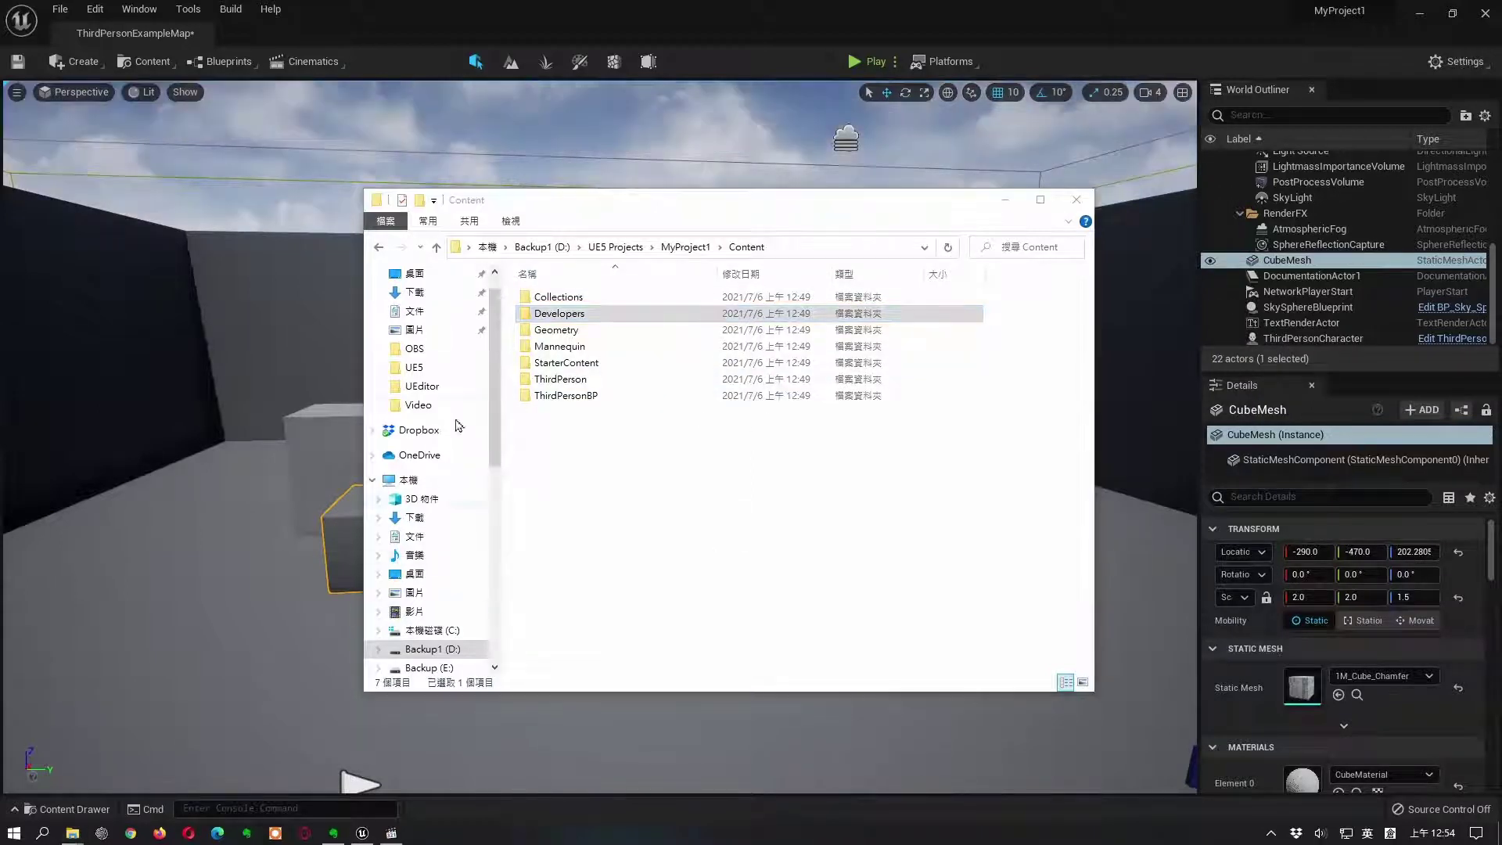
Step: Return to Unreal Editor, view the available Content Browser options, and show and hide the Content Drawer twice
left_click(145, 61)
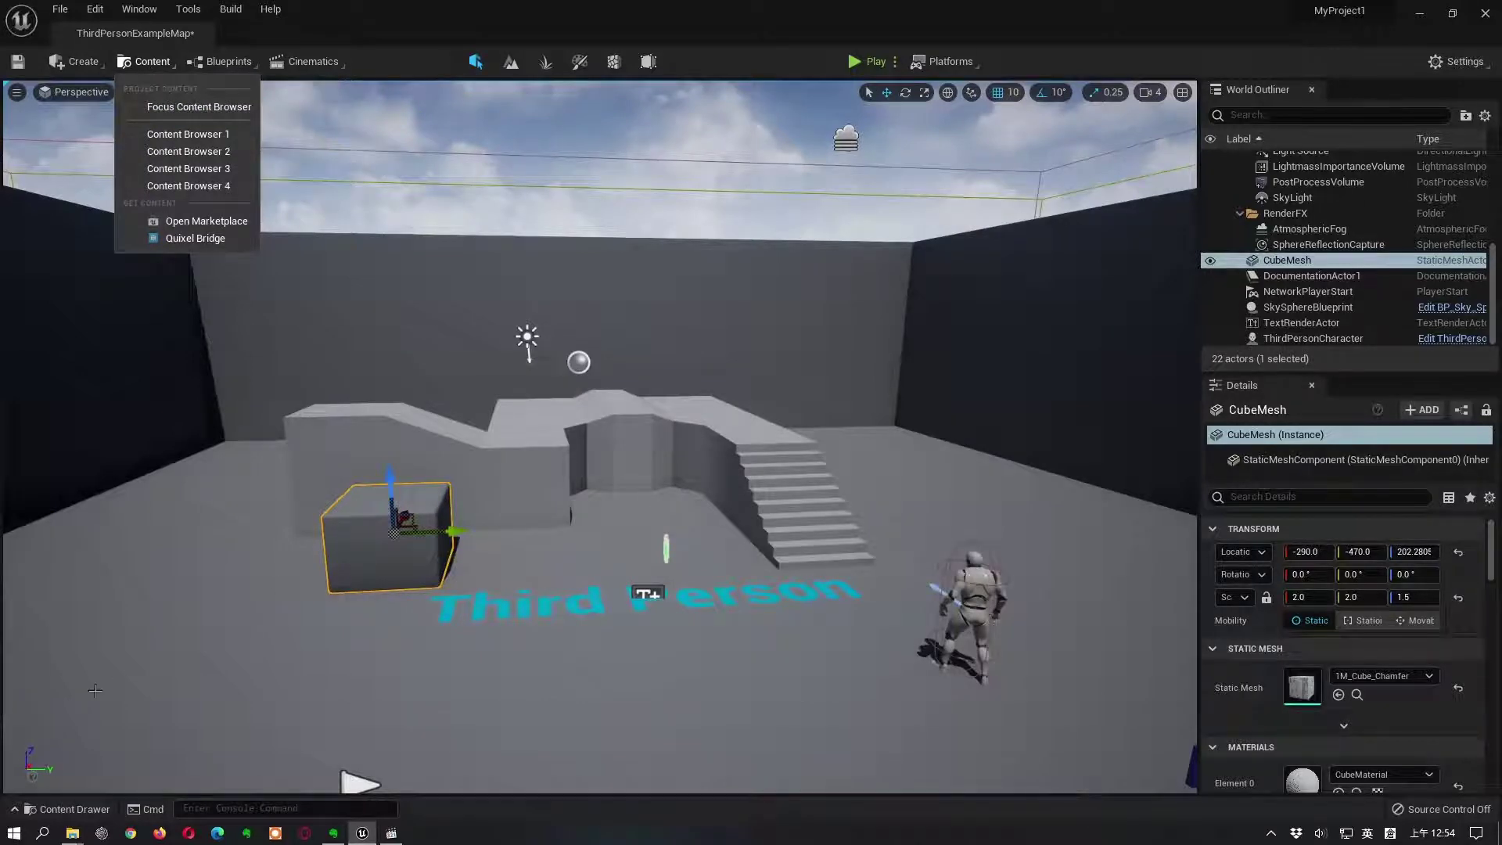
left_click(75, 813)
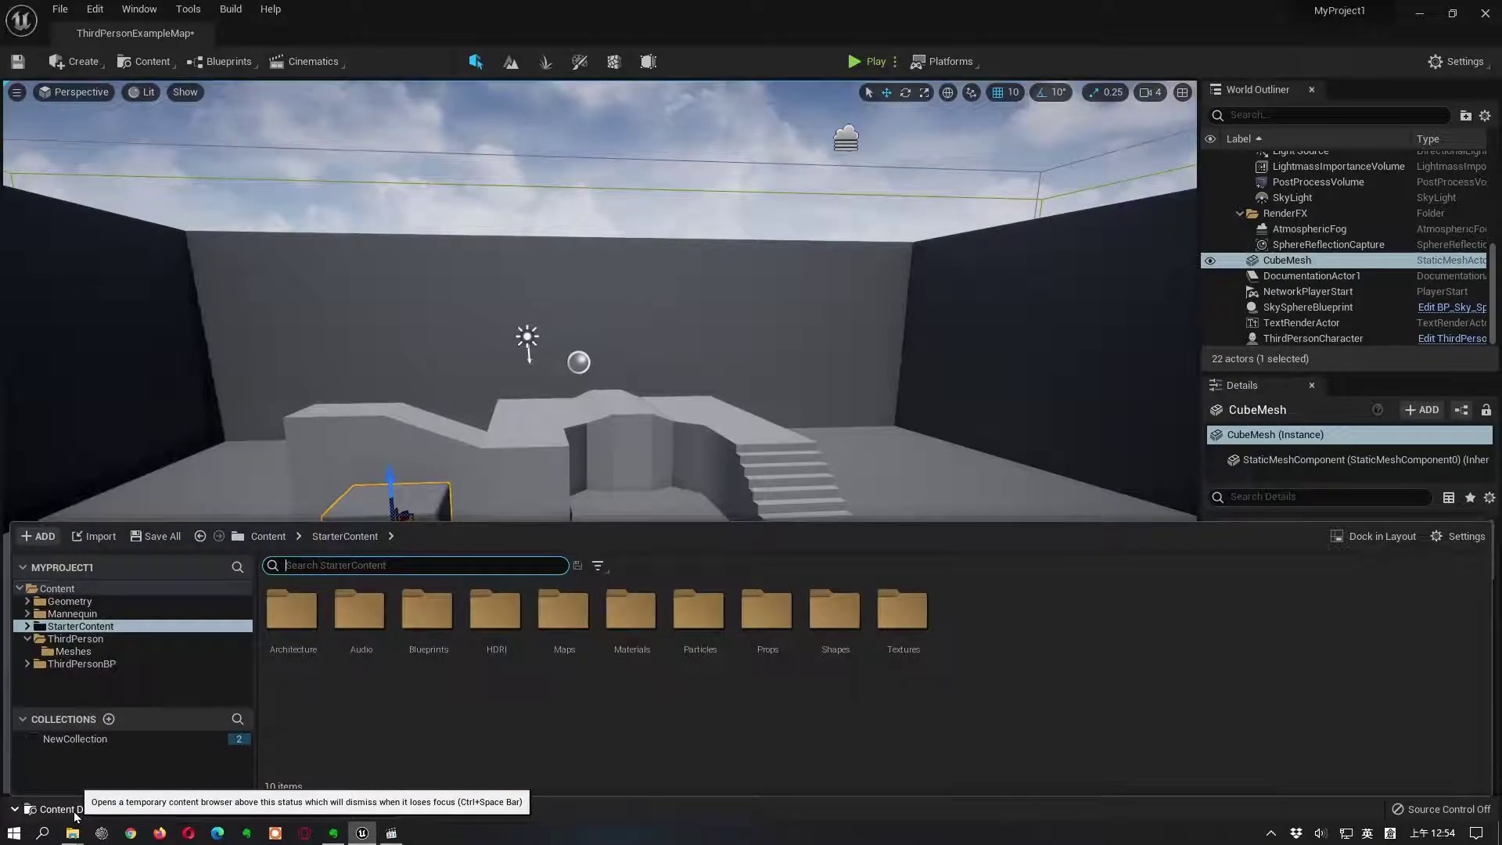
left_click(76, 814)
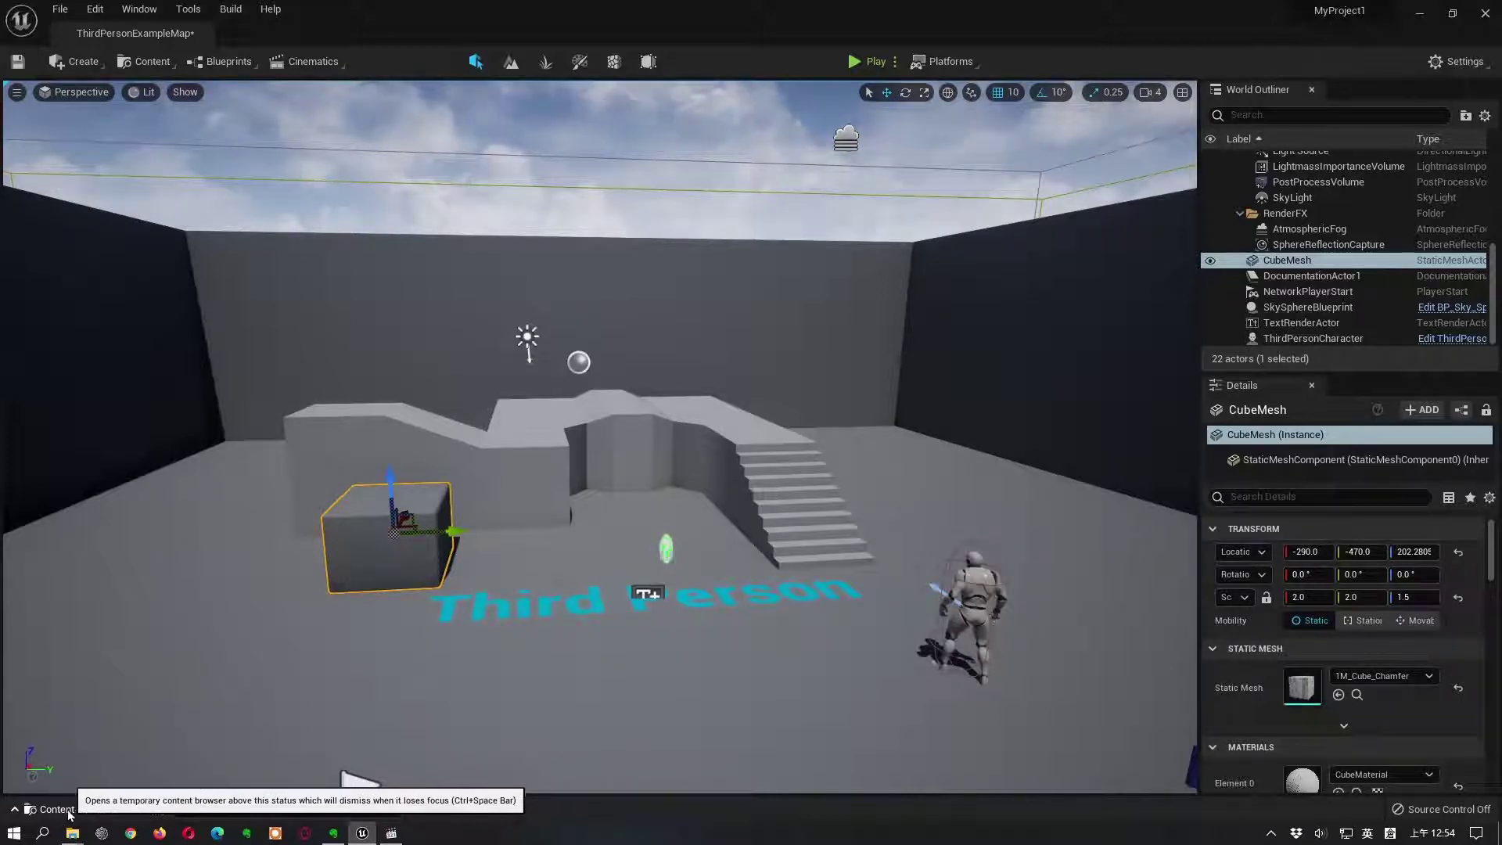
left_click(67, 812)
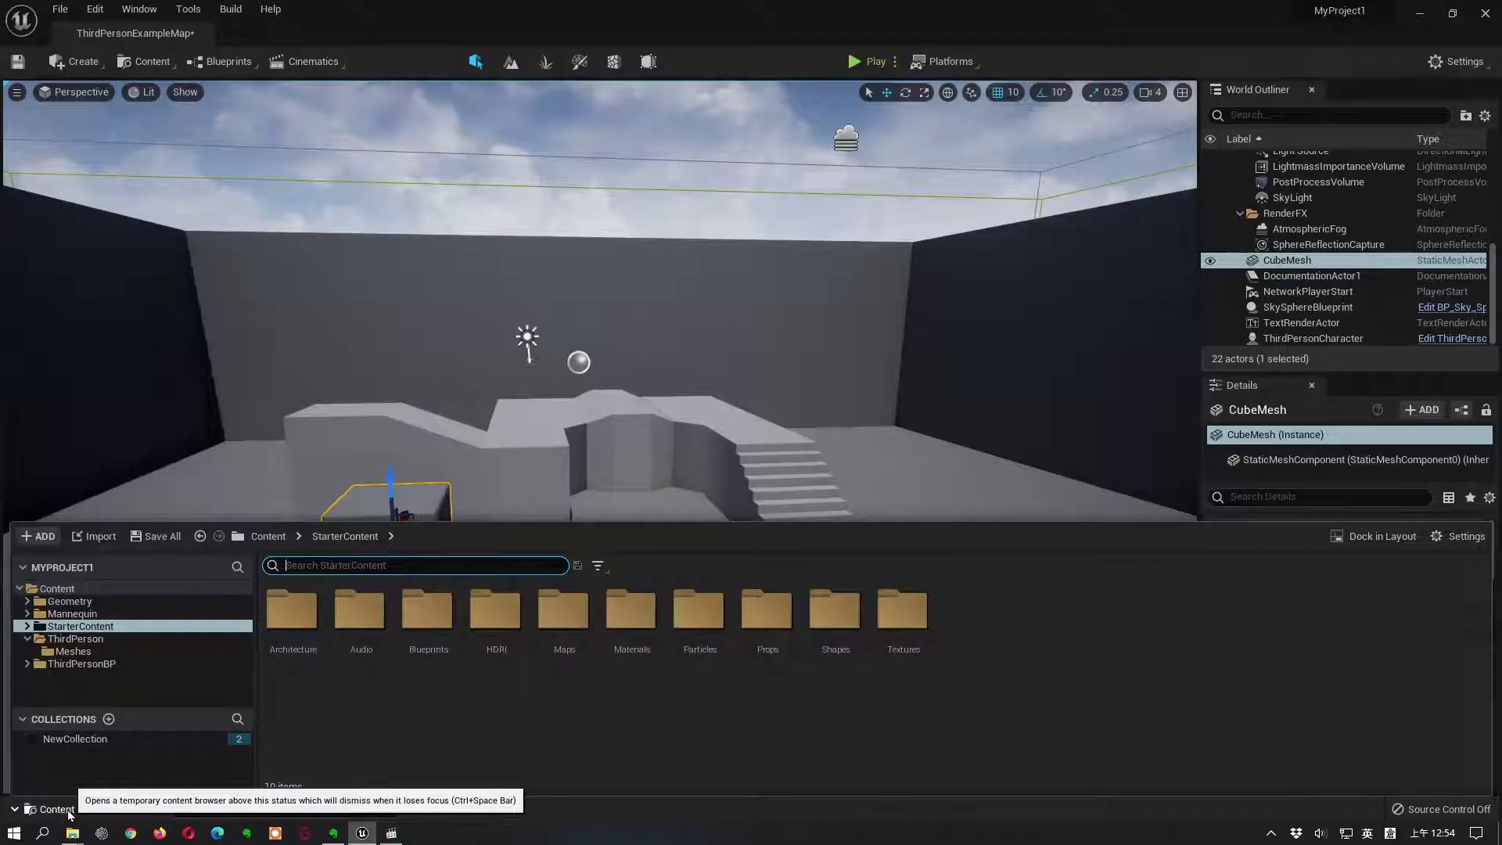
left_click(67, 812)
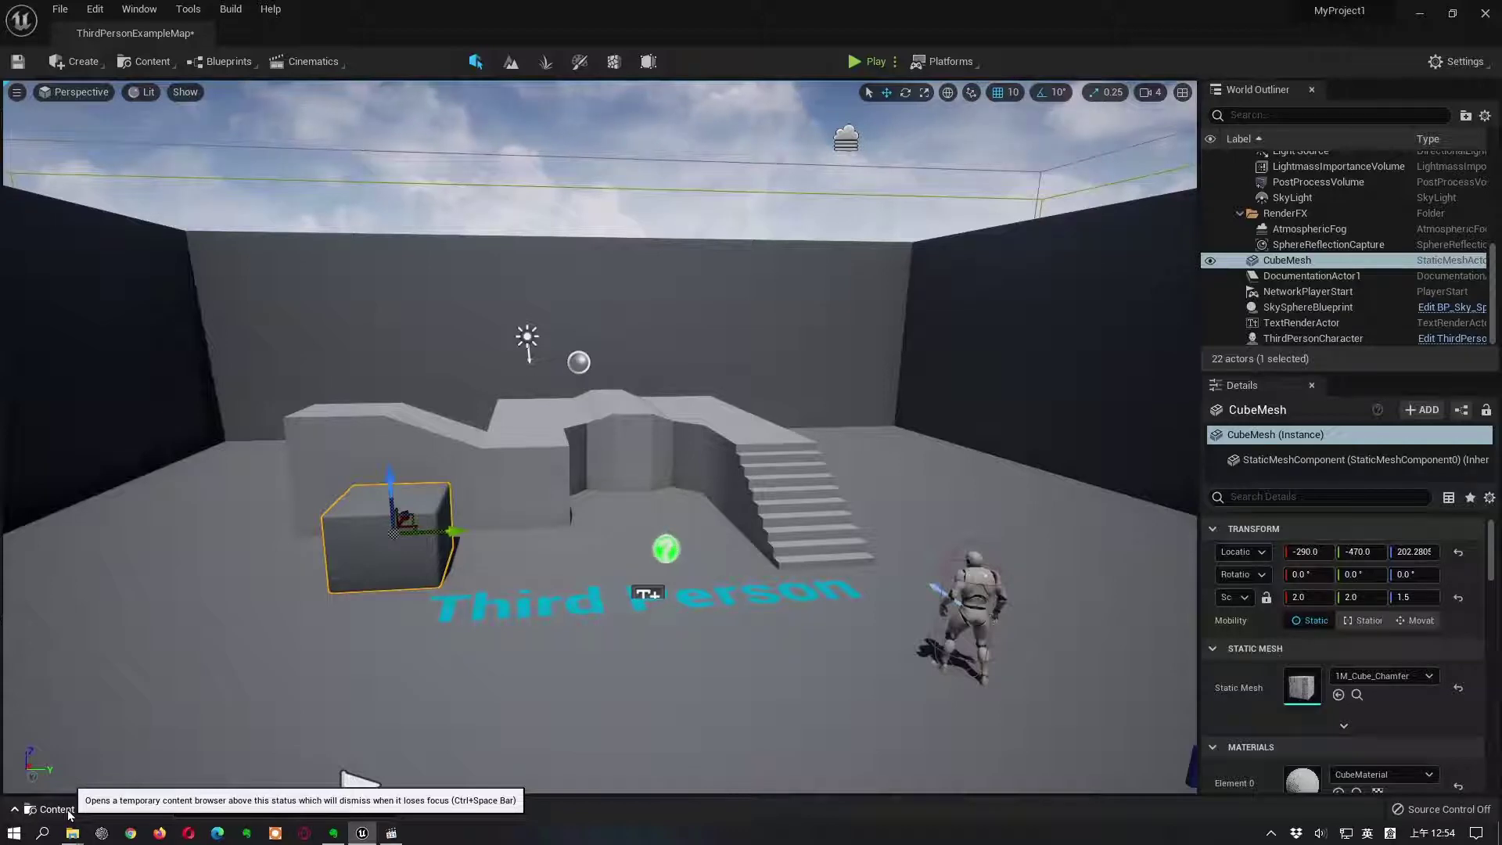
Step: Browse the Geometry, StarterContent and ThirdPerson Meshes folders in the Content Drawer, ending back in StarterContent
left_click(67, 812)
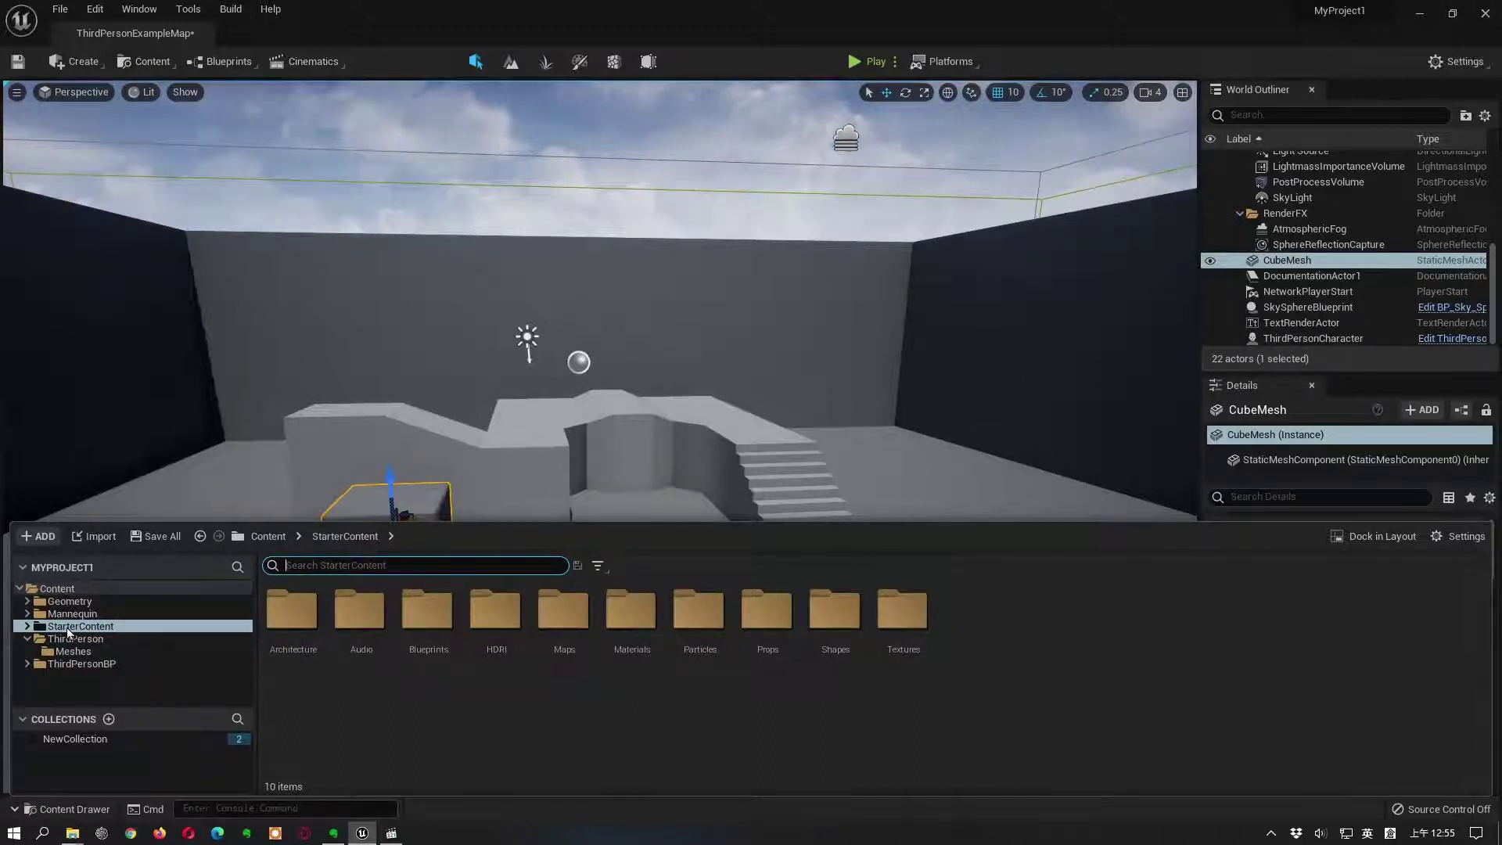
left_click(71, 601)
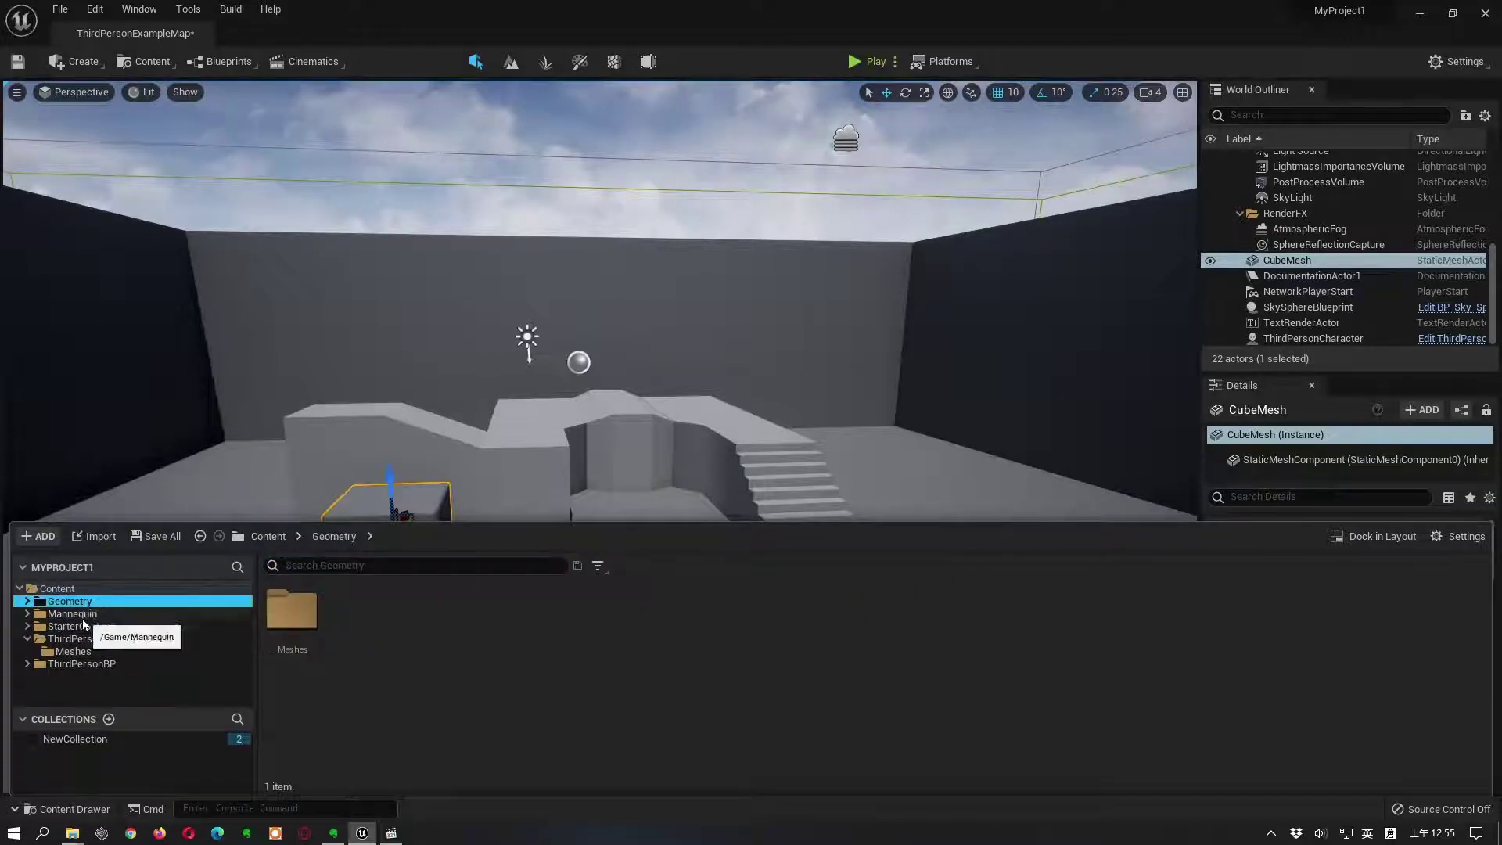
left_click(82, 627)
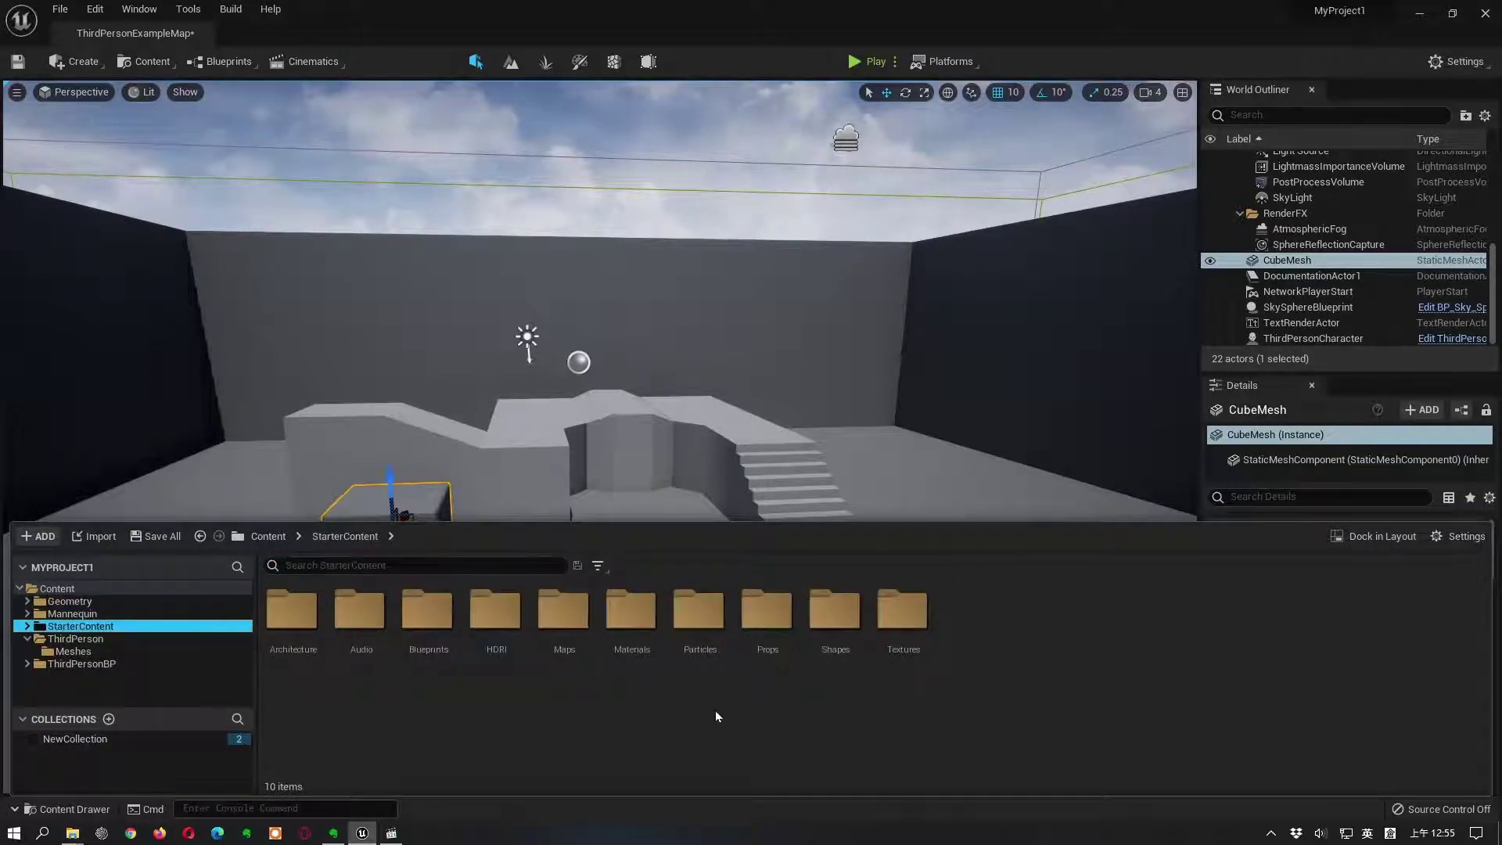
left_click(110, 639)
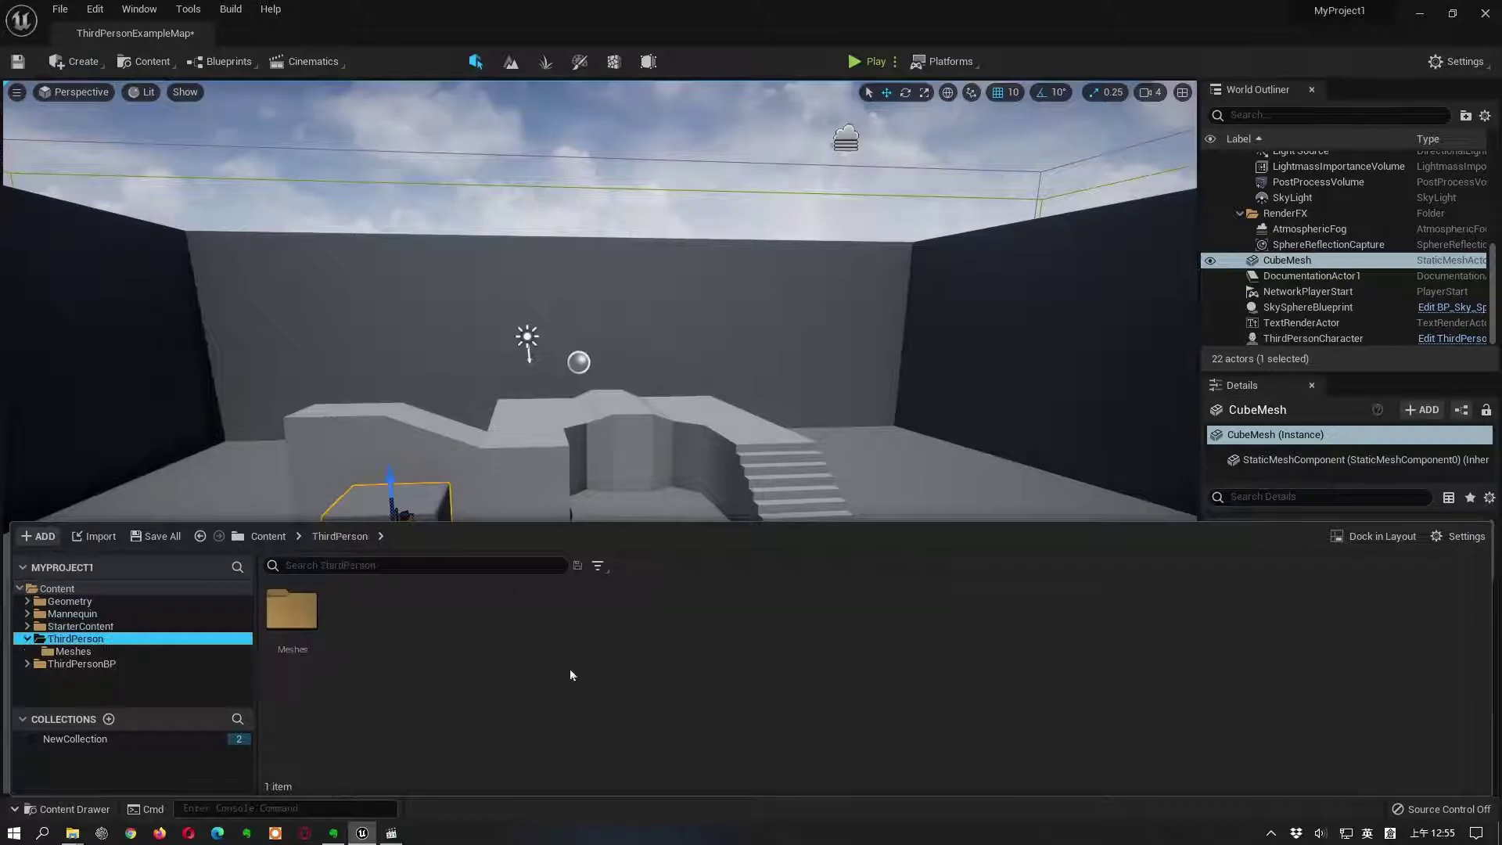
double_click(292, 614)
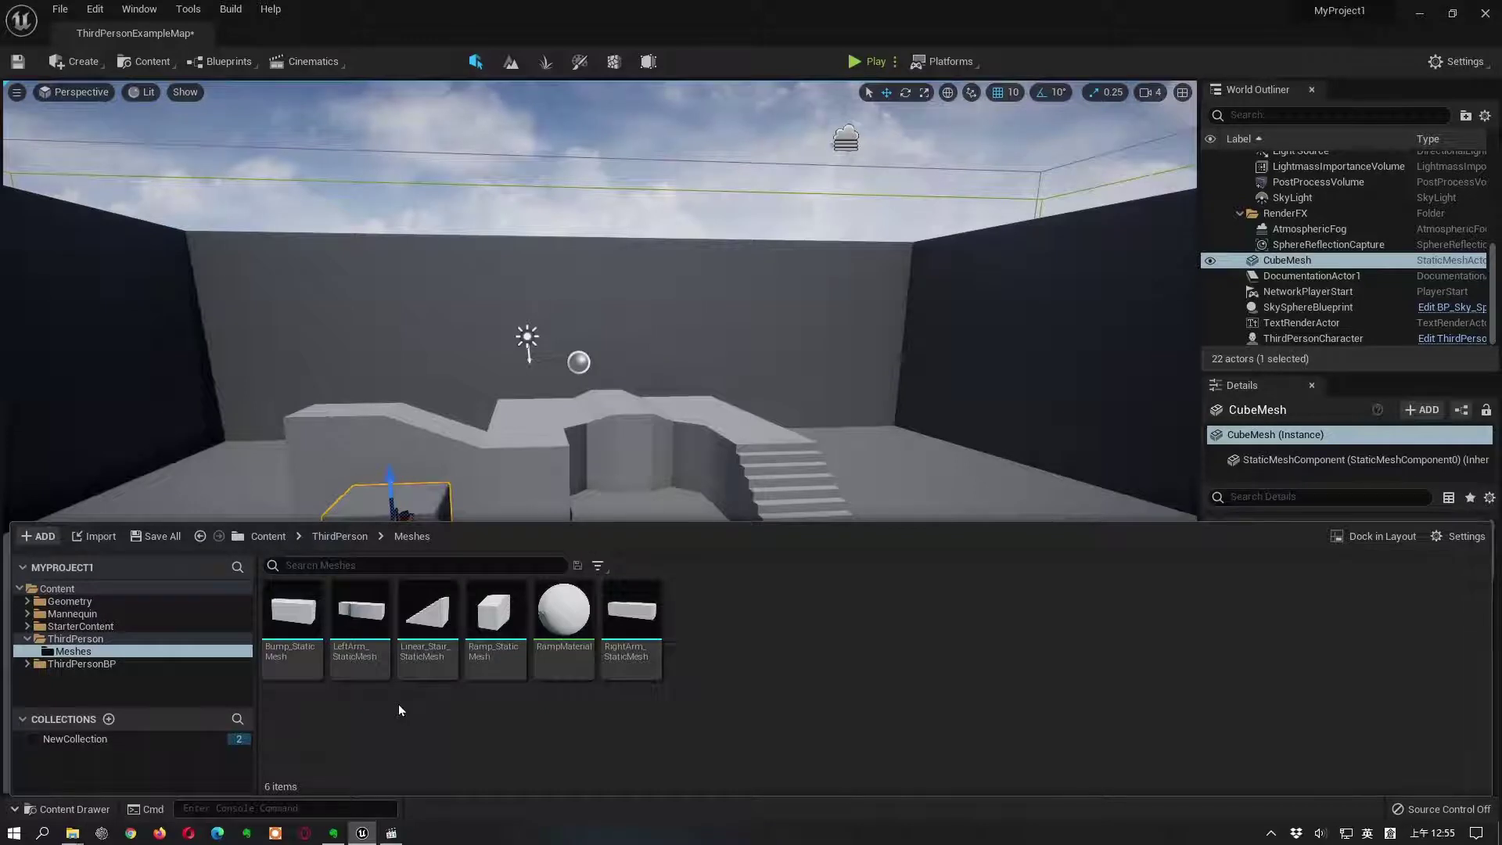
left_click(80, 626)
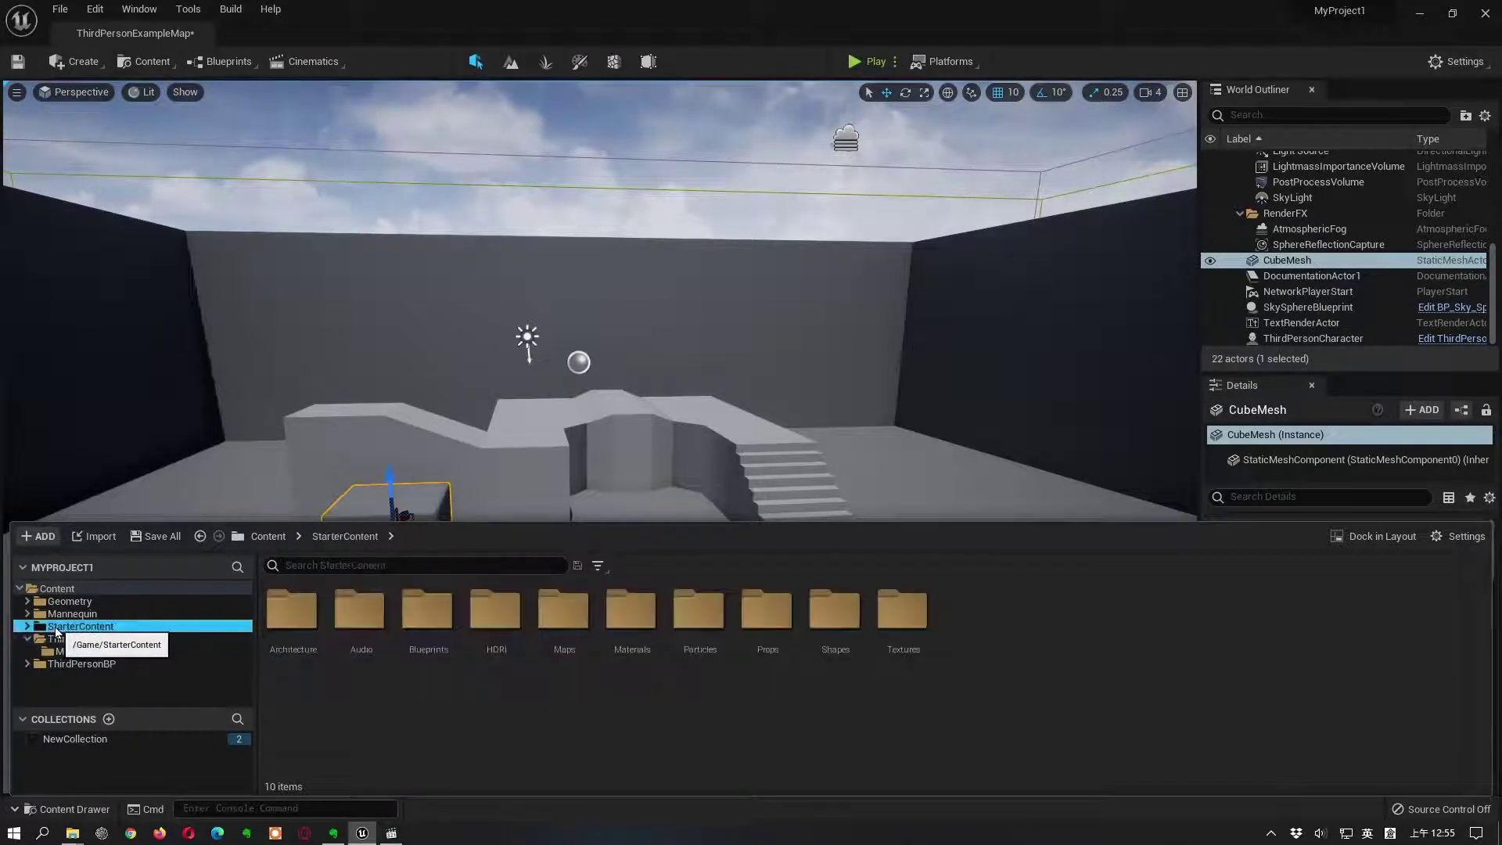
Step: Open the StarterContent Props folder, preview the SM_Chair mesh in its asset editor, and close the editor
double_click(765, 618)
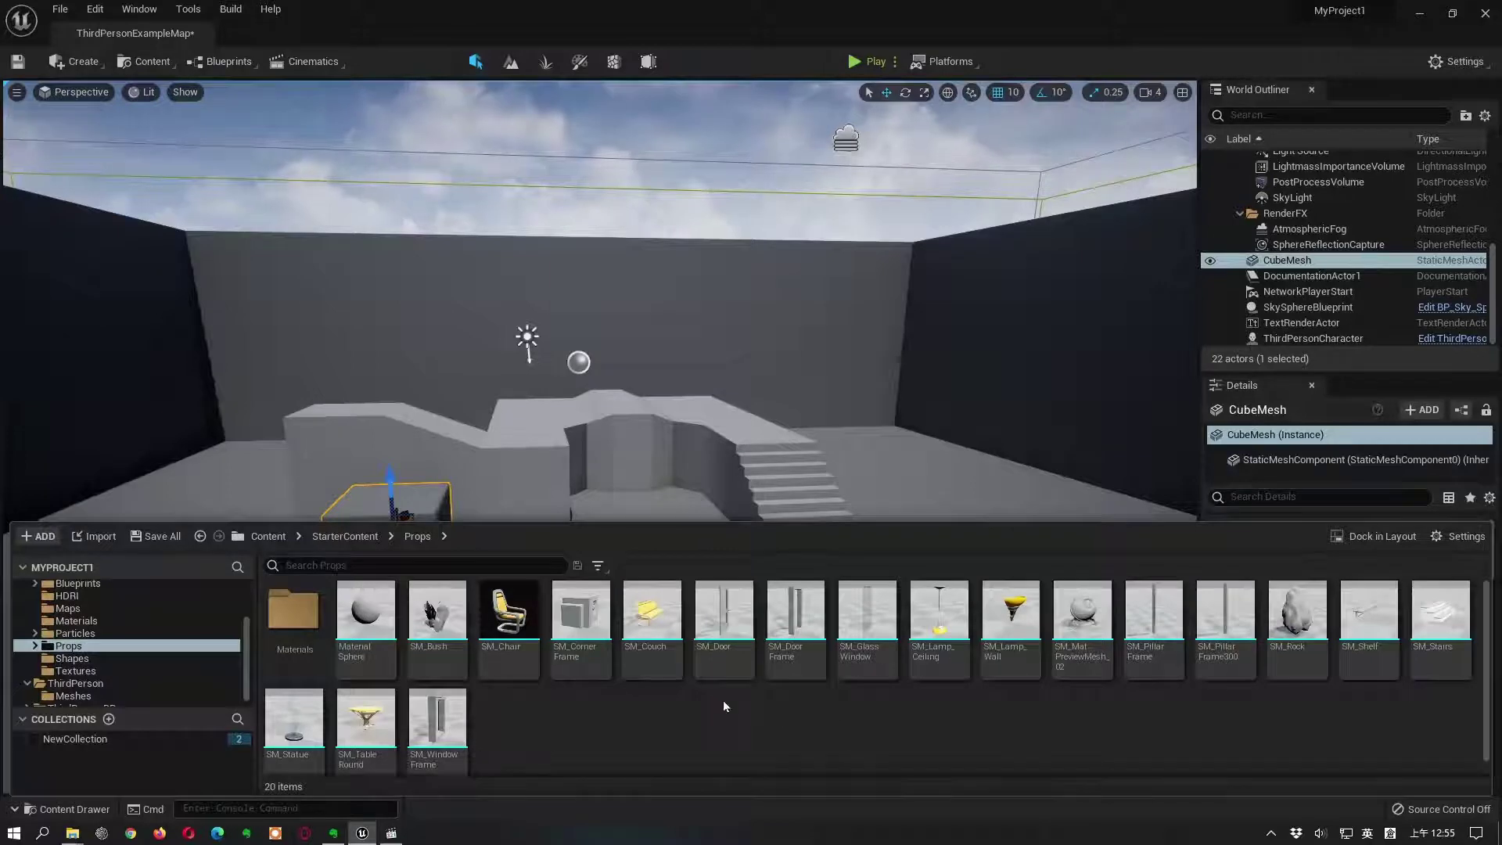
left_click(505, 614)
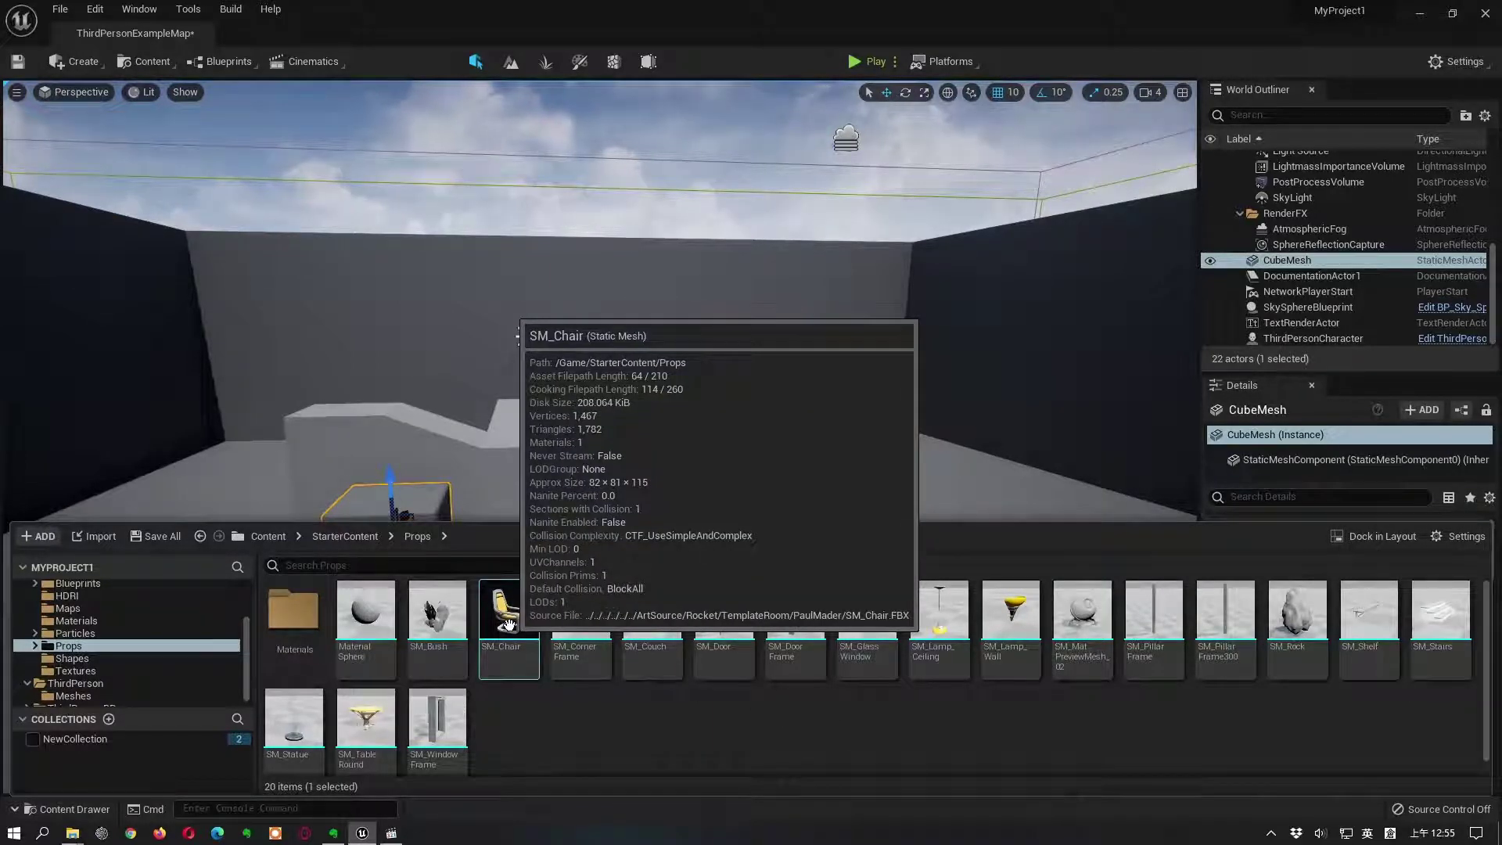
double_click(509, 624)
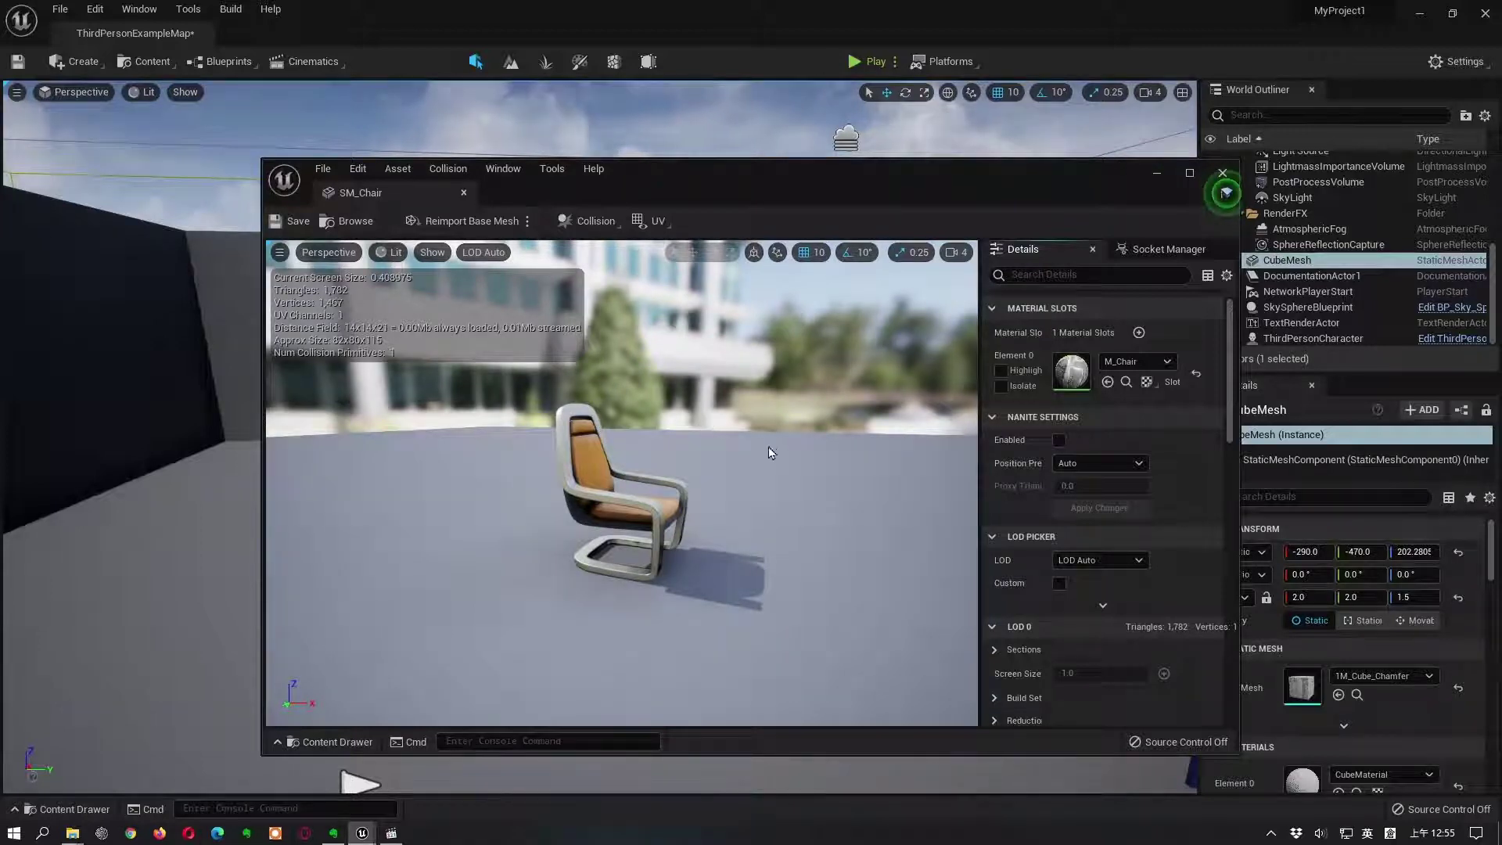
left_click(1223, 173)
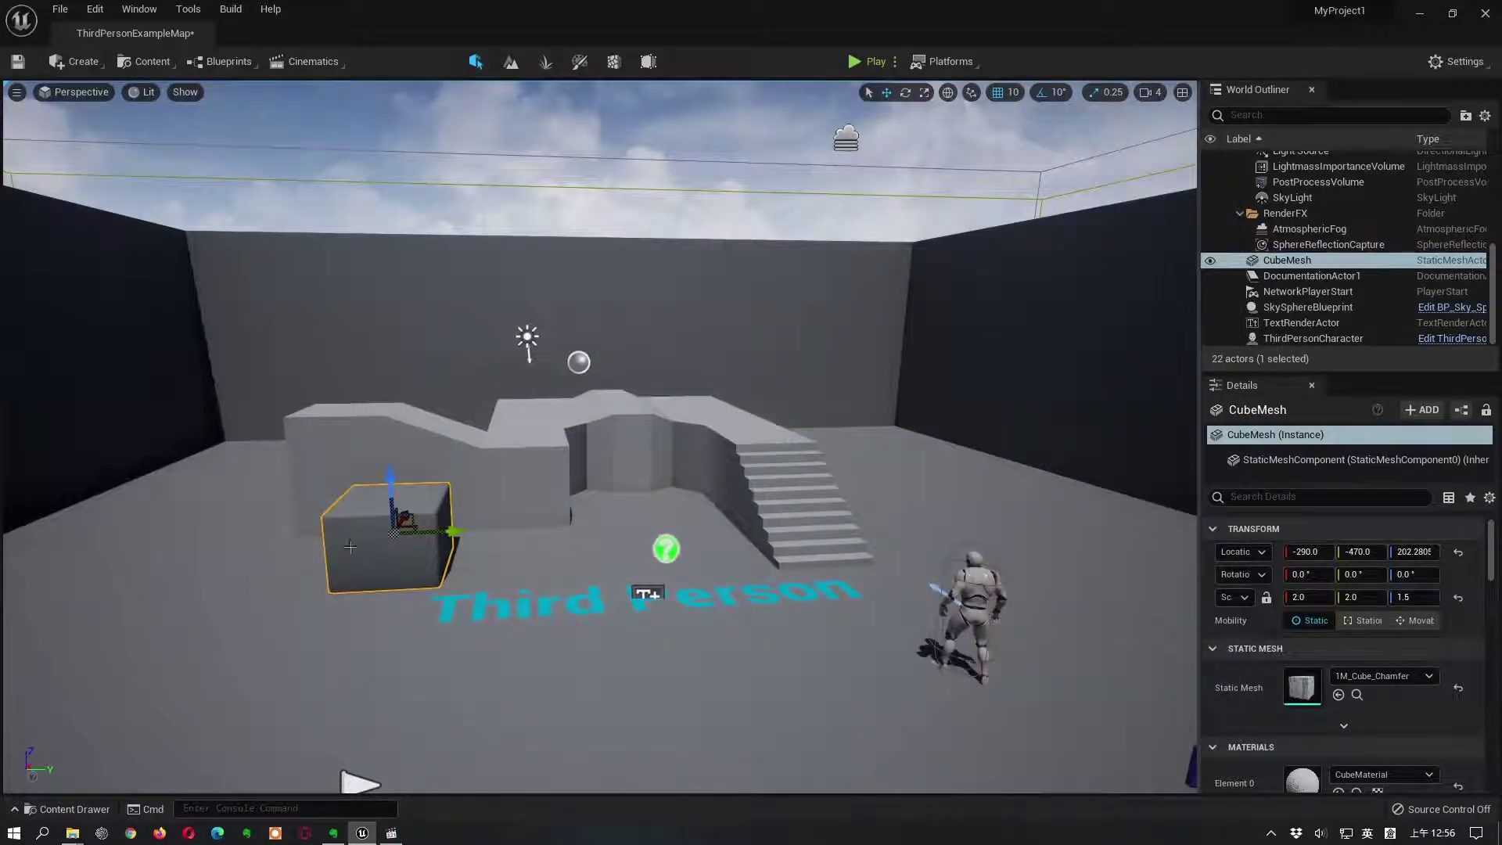
Step: Place an SM_Chair from the Props folder on the floor beyond the stairs, at about X -30, Y 890, Z 130
left_click(69, 809)
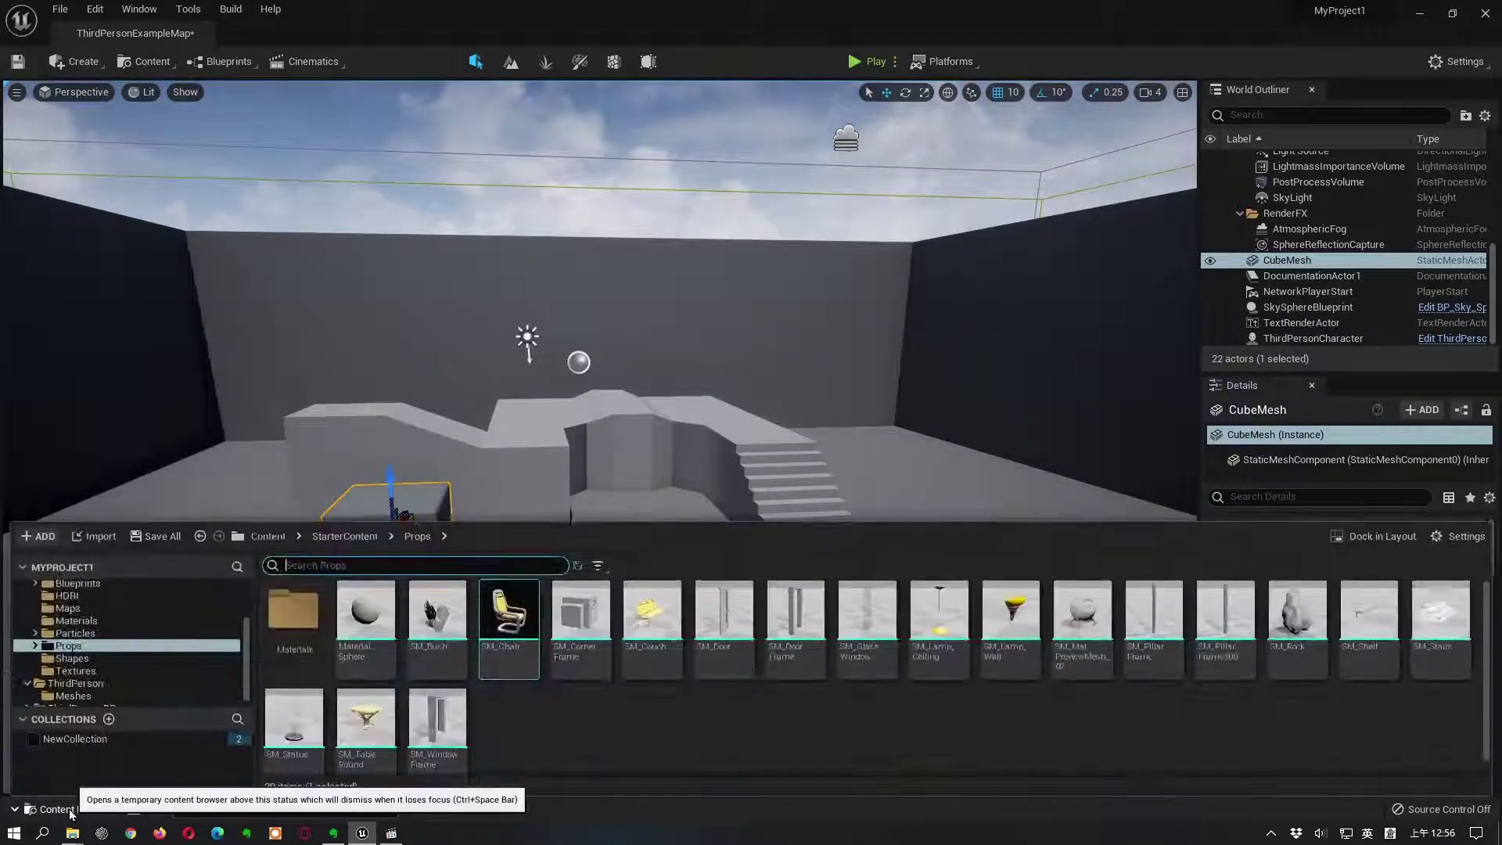
mouse_move(516, 622)
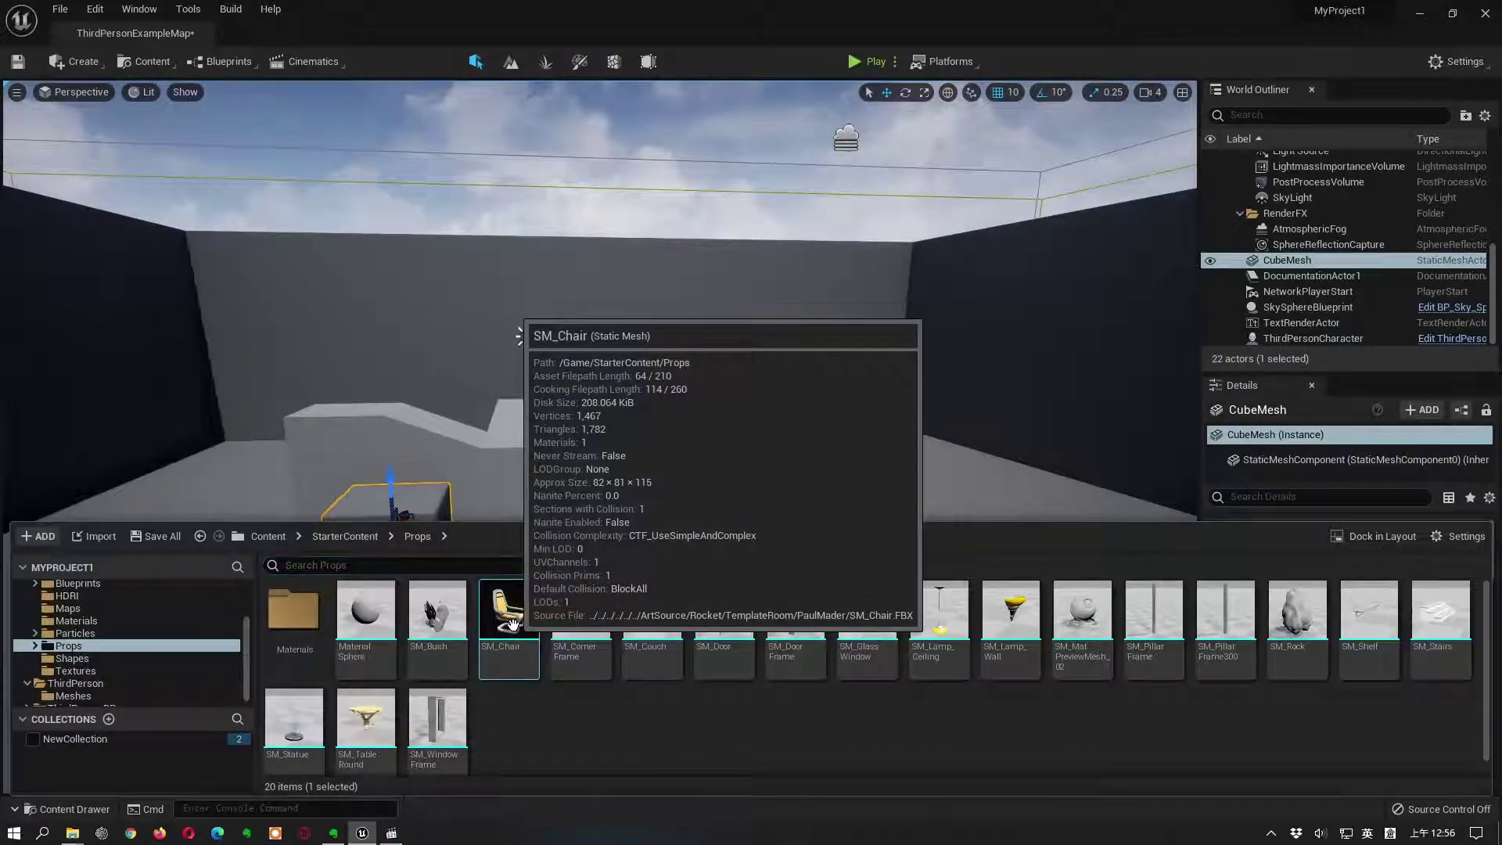
left_click_drag(512, 624, 942, 501)
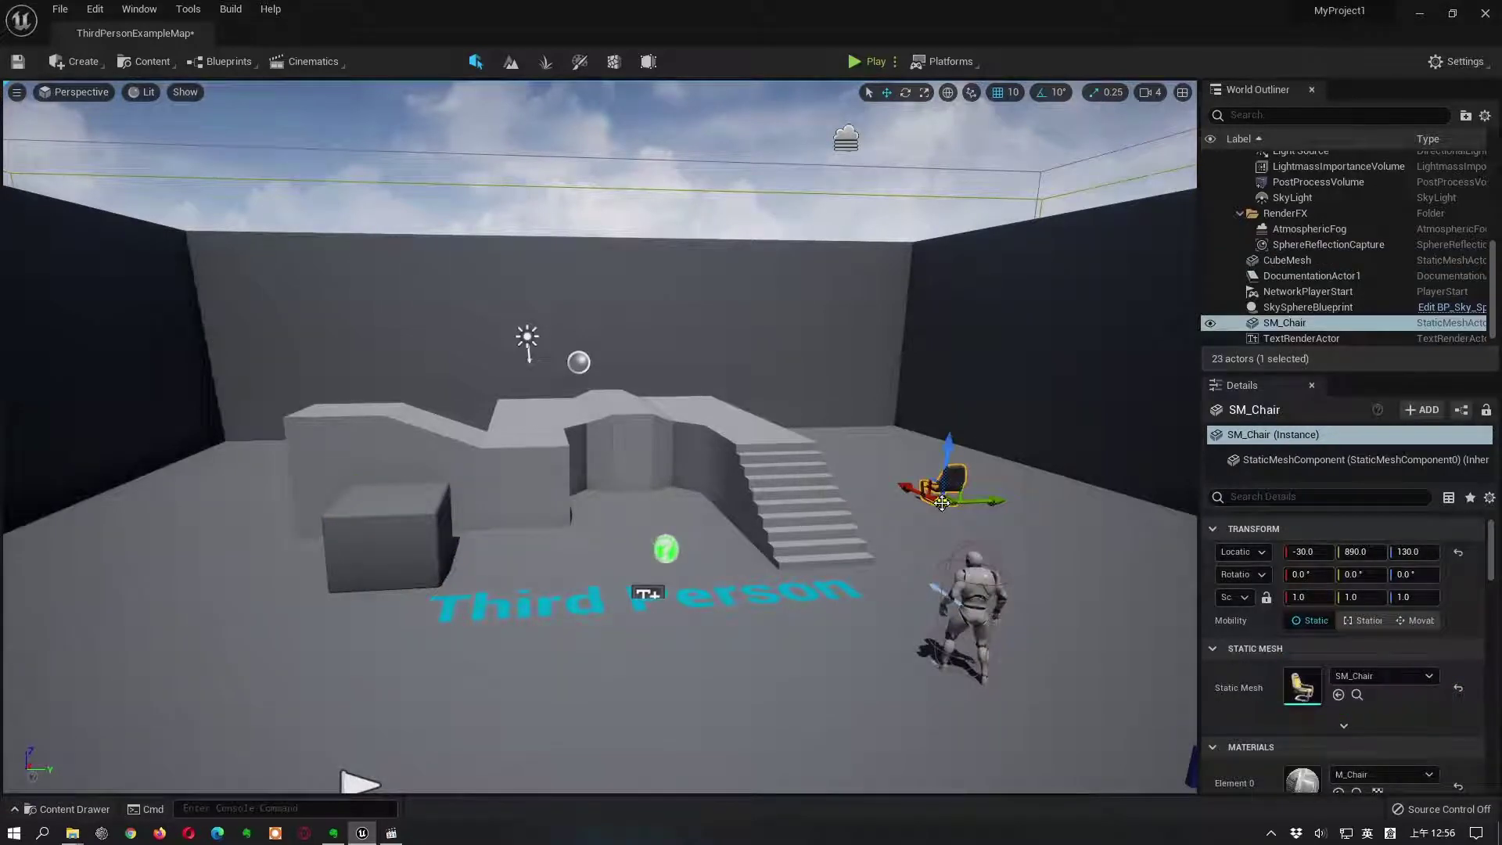
Step: Place two more SM_Chair meshes: beside the cube at about (-310, -790, 130) and before the central platform at about (-360, -80, 130)
left_click(80, 812)
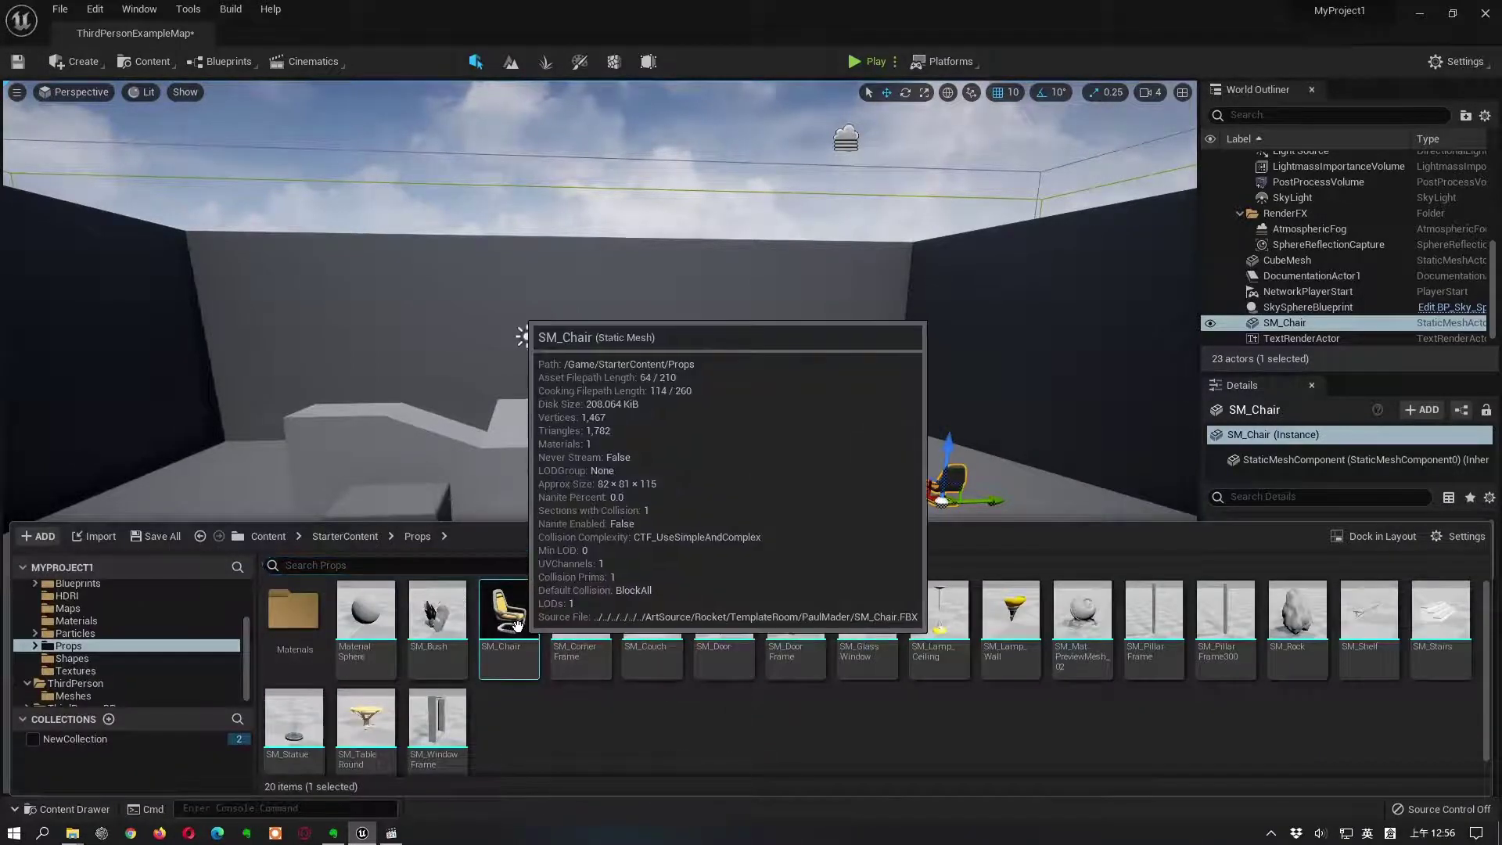
left_click_drag(517, 624, 211, 577)
left_click(79, 810)
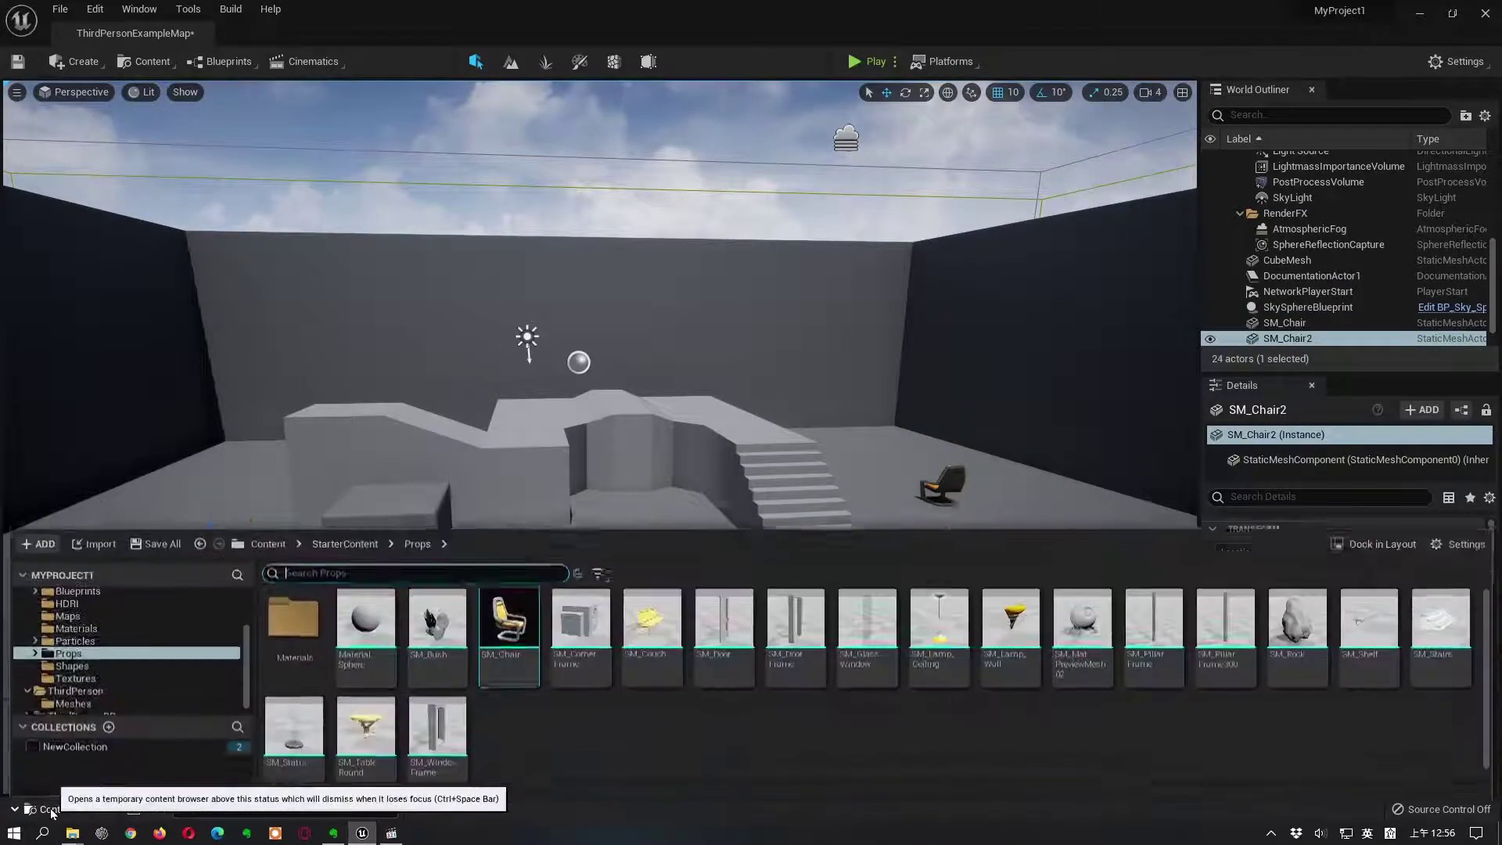
left_click_drag(509, 626, 595, 574)
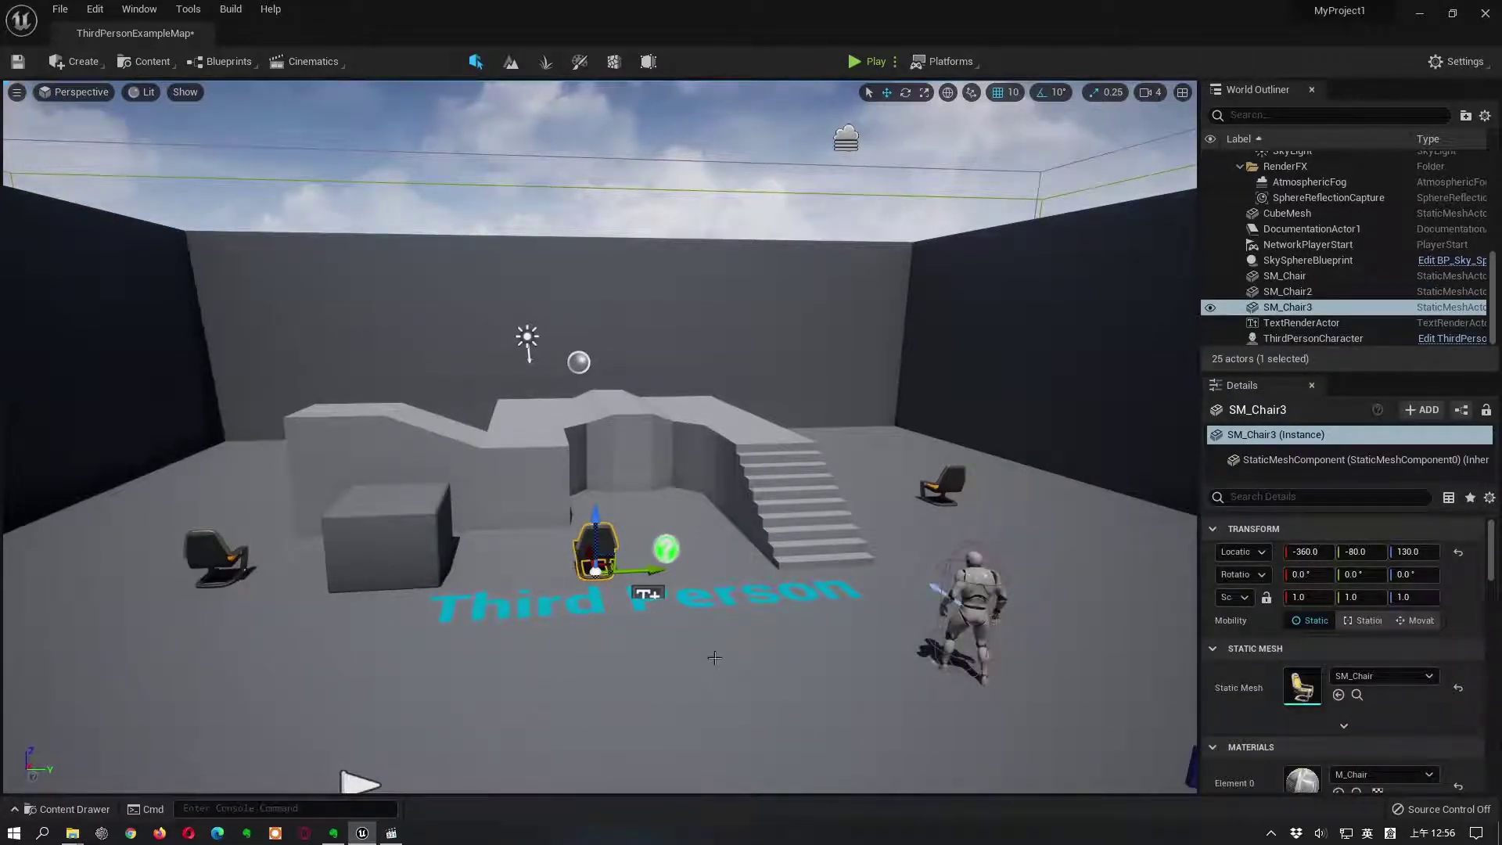
Step: Place the SM_TableRound prop on the floor near the Third Person text, at about X -750, Y 180, Z 130
key("ctrl+space")
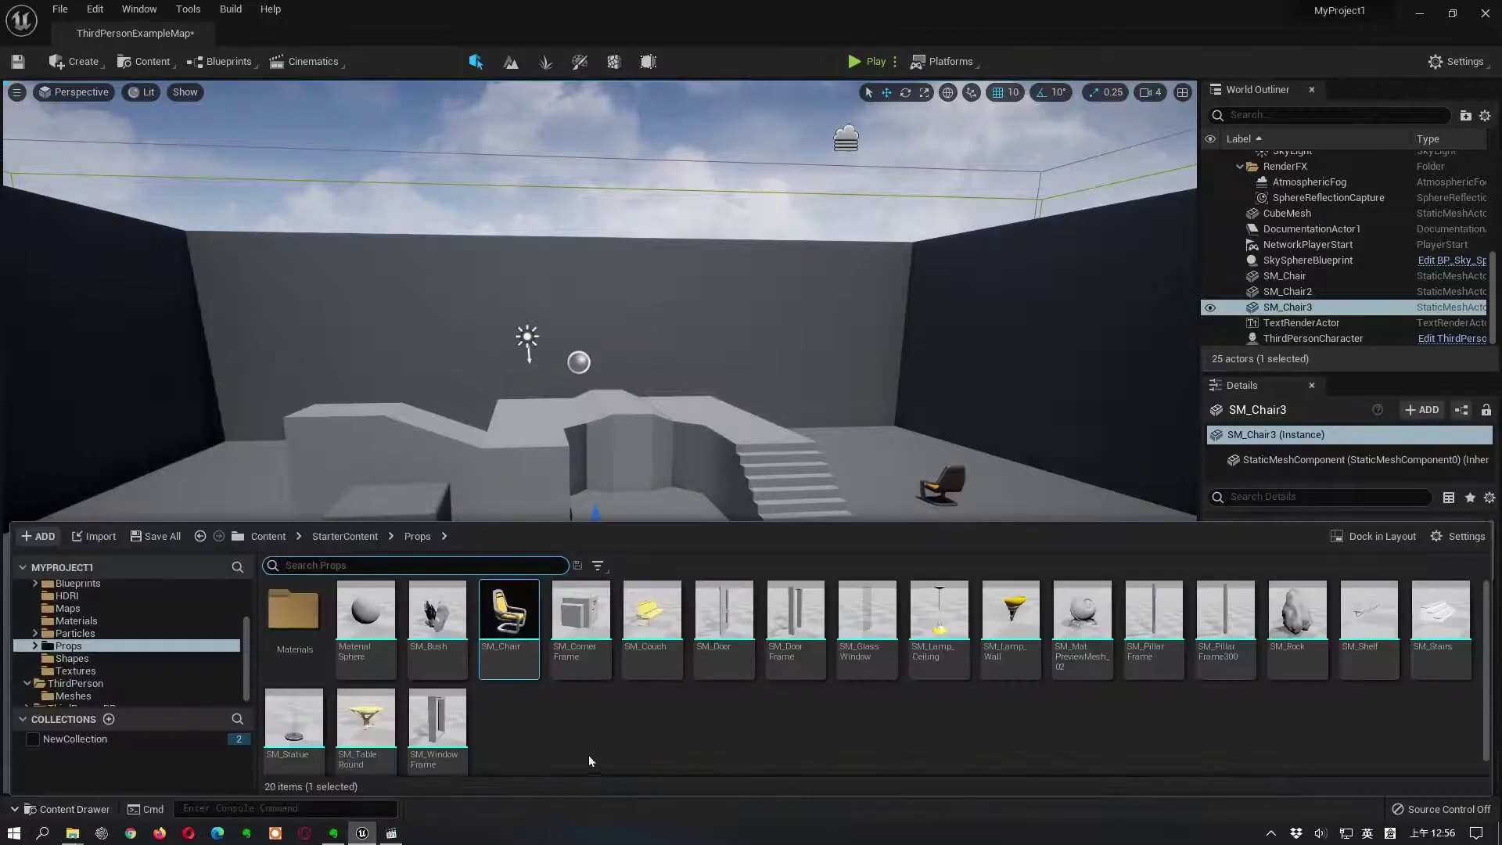
left_click_drag(366, 718, 821, 683)
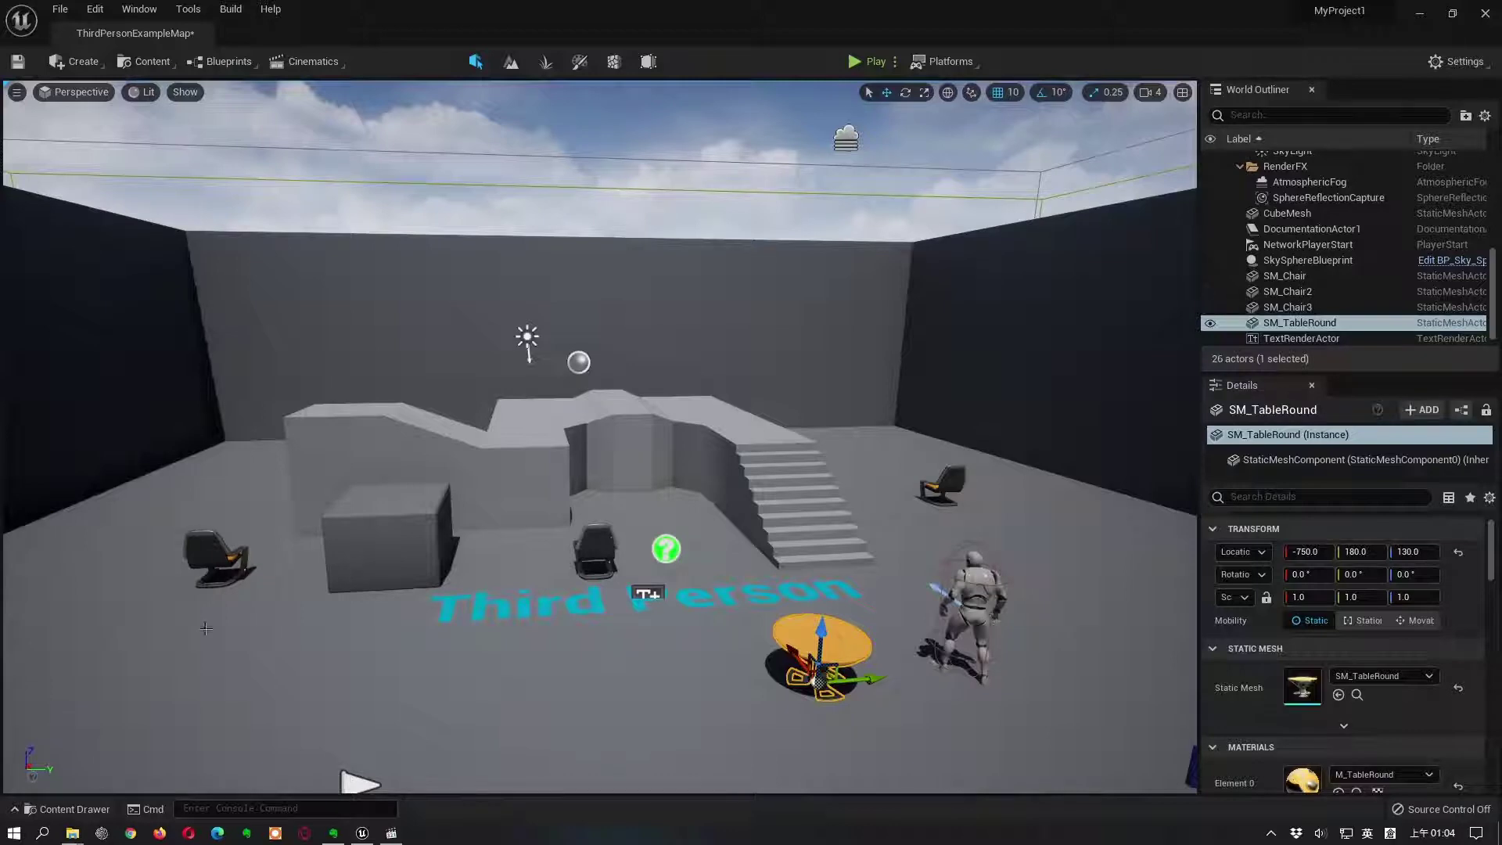
left_click(68, 809)
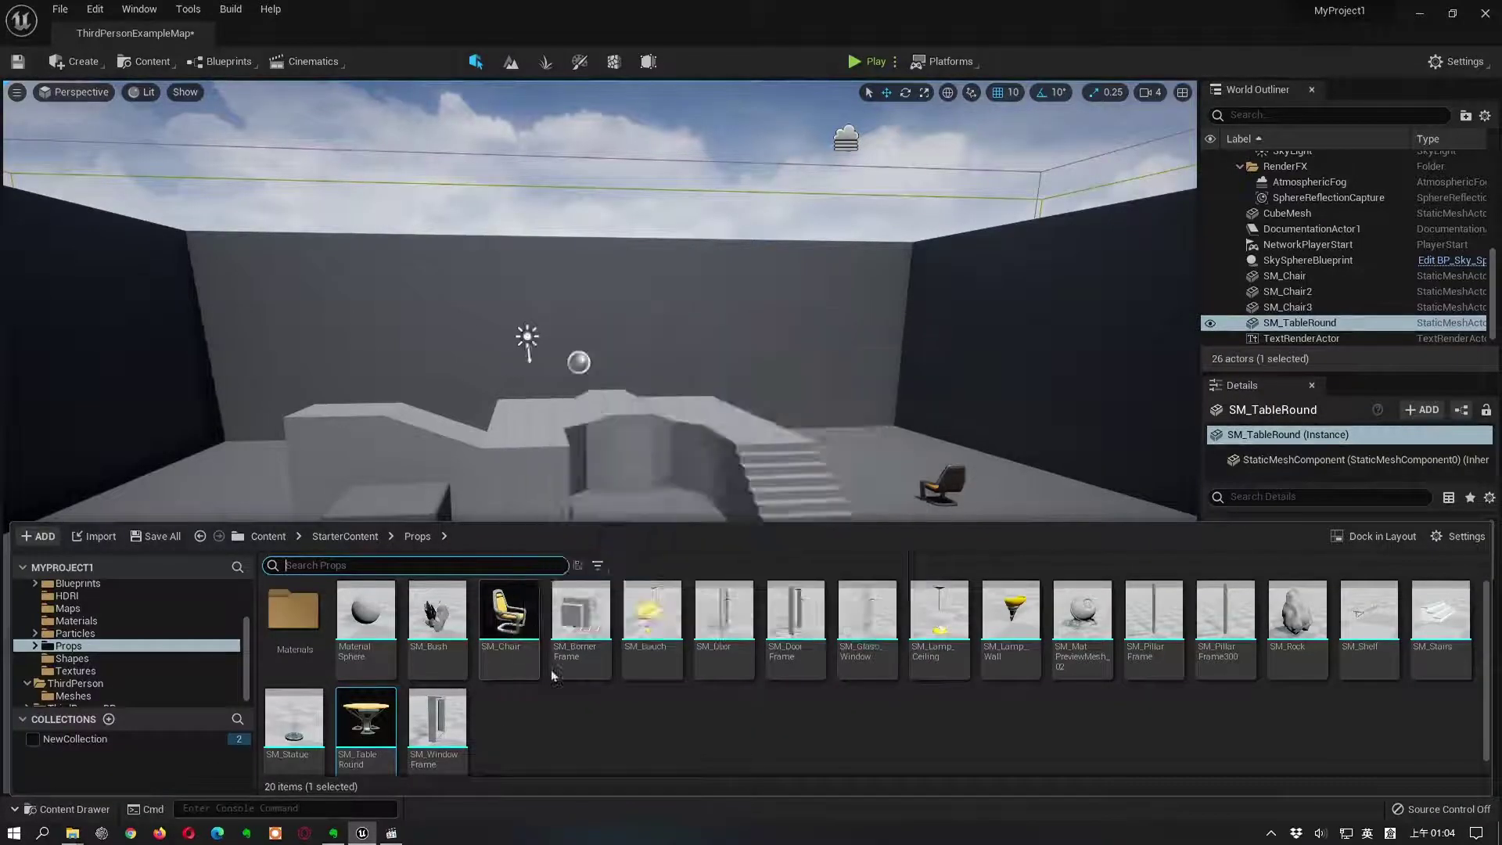
left_click(228, 468)
Step: Scale the chair beside the cube uniformly to 2.5
left_click(224, 557)
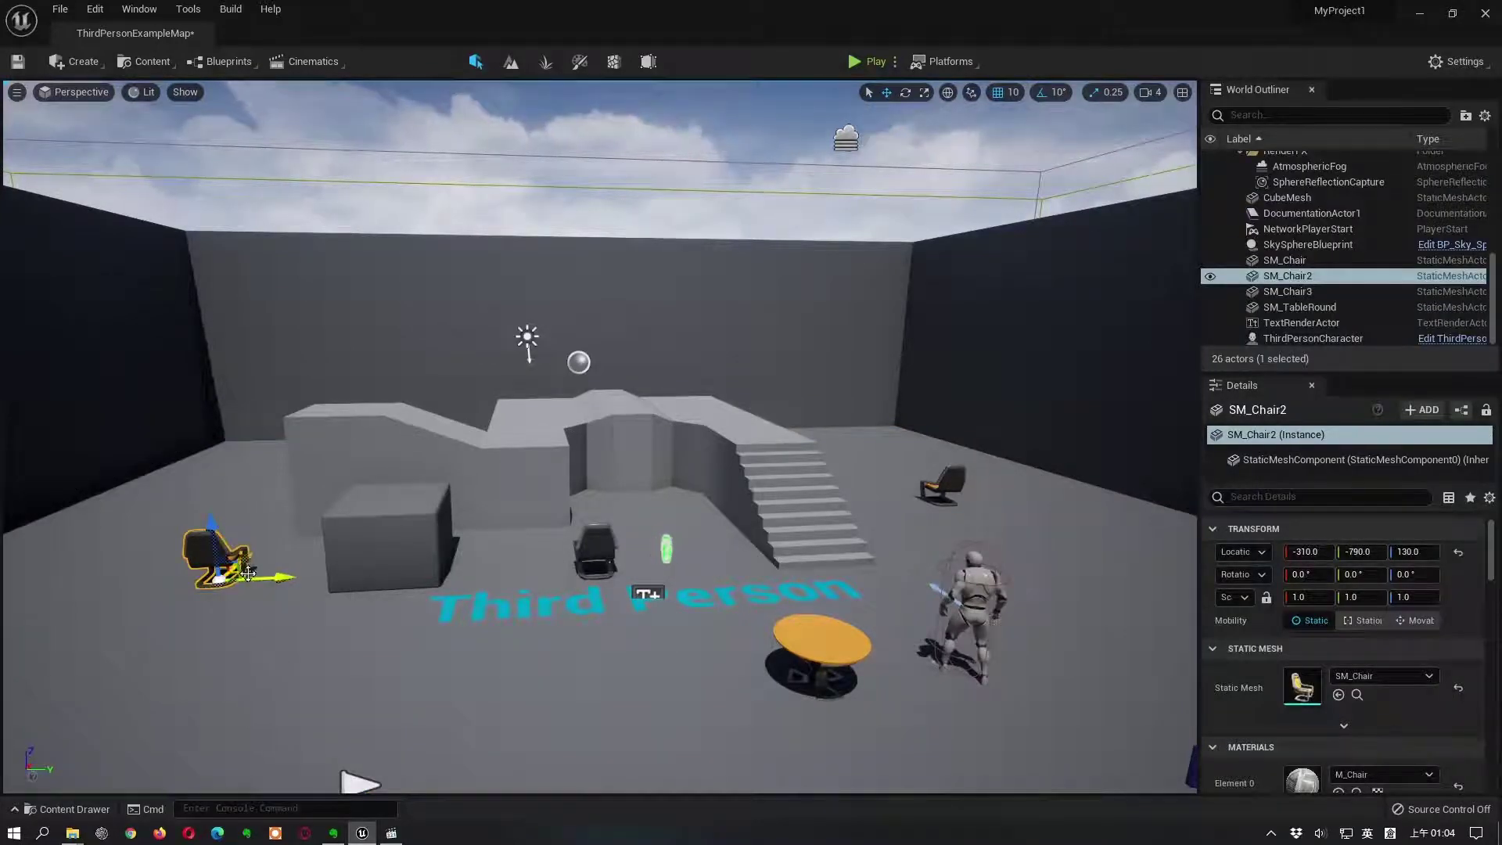
left_click(923, 93)
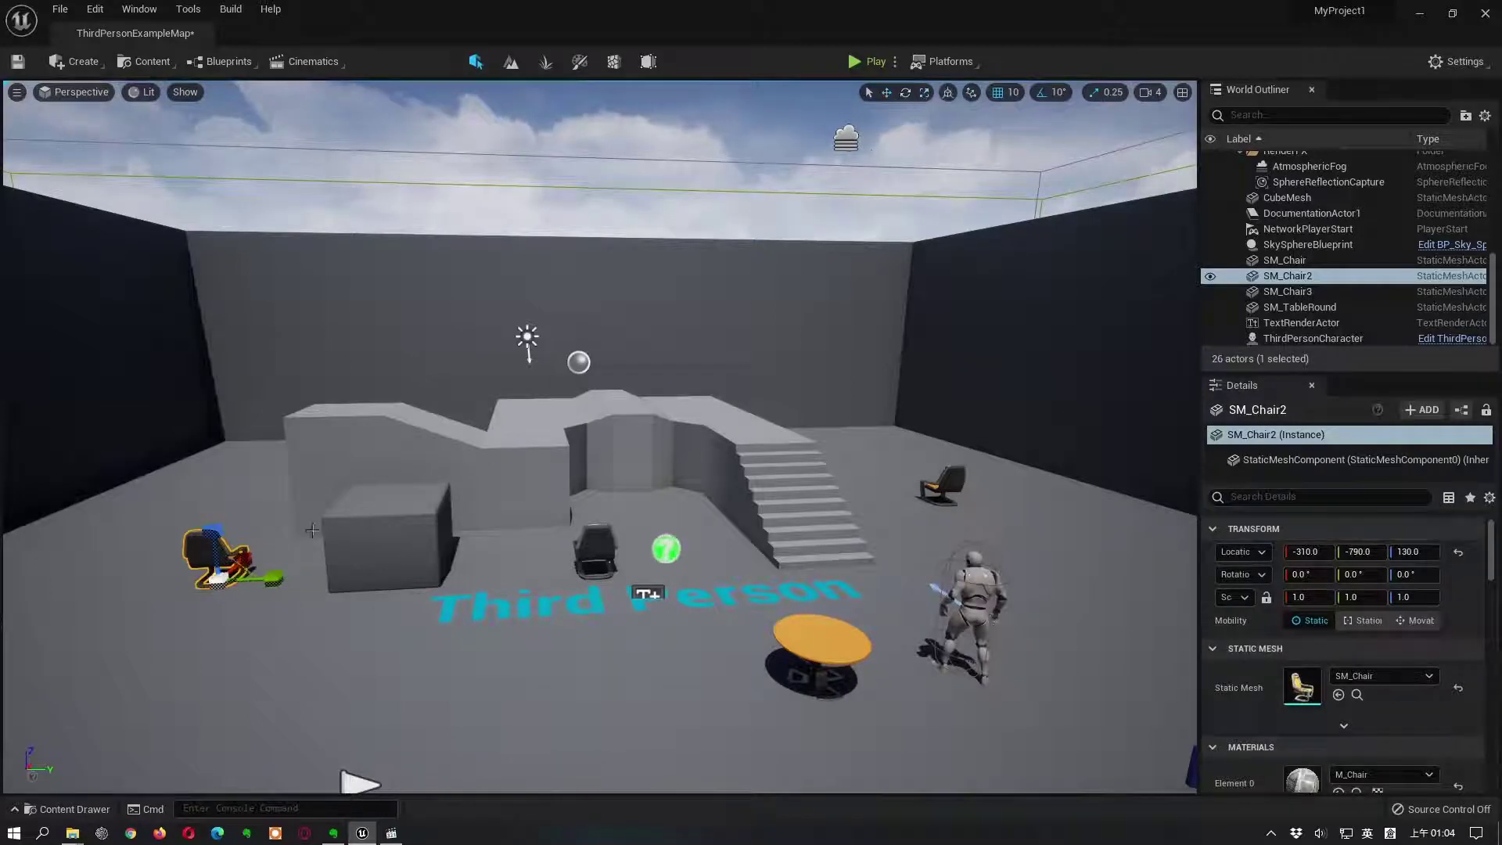
left_click_drag(220, 576, 313, 520)
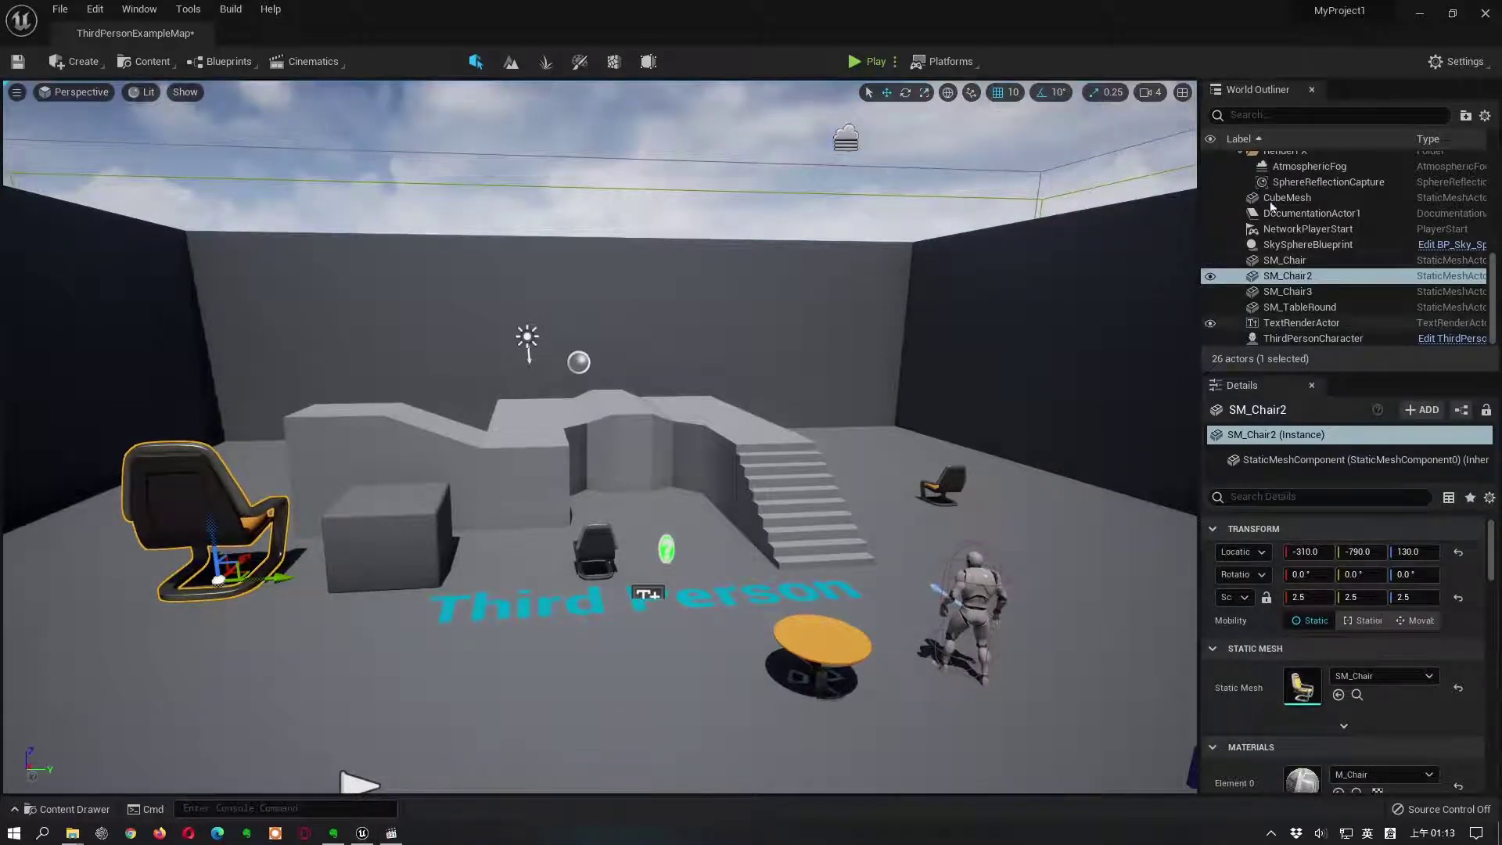
Step: Select the three placed chairs in turn to compare their transforms and shared mesh, and inspect the directional light's details
left_click(588, 559)
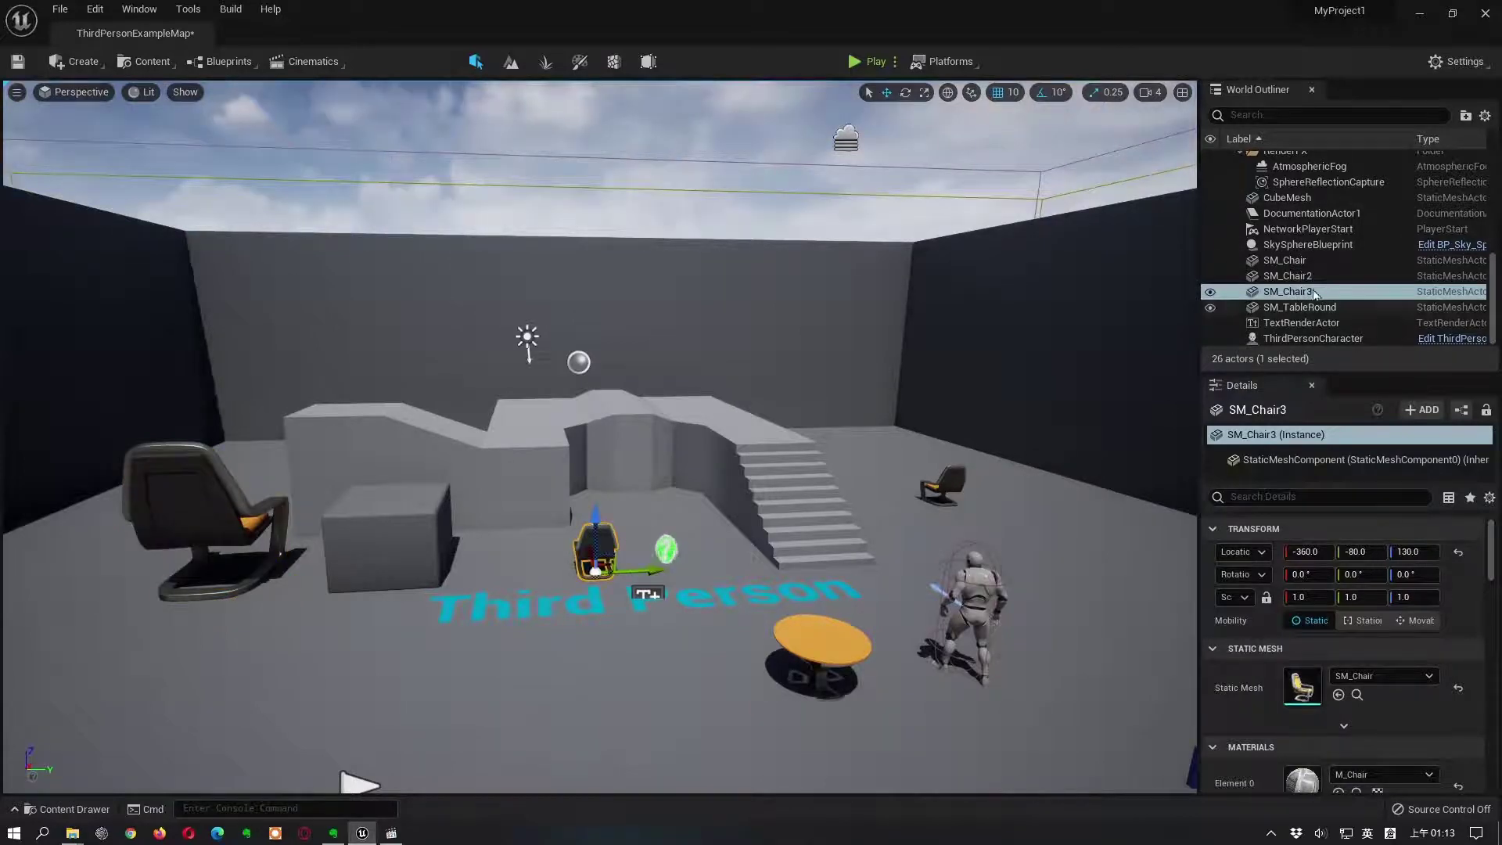
left_click(944, 484)
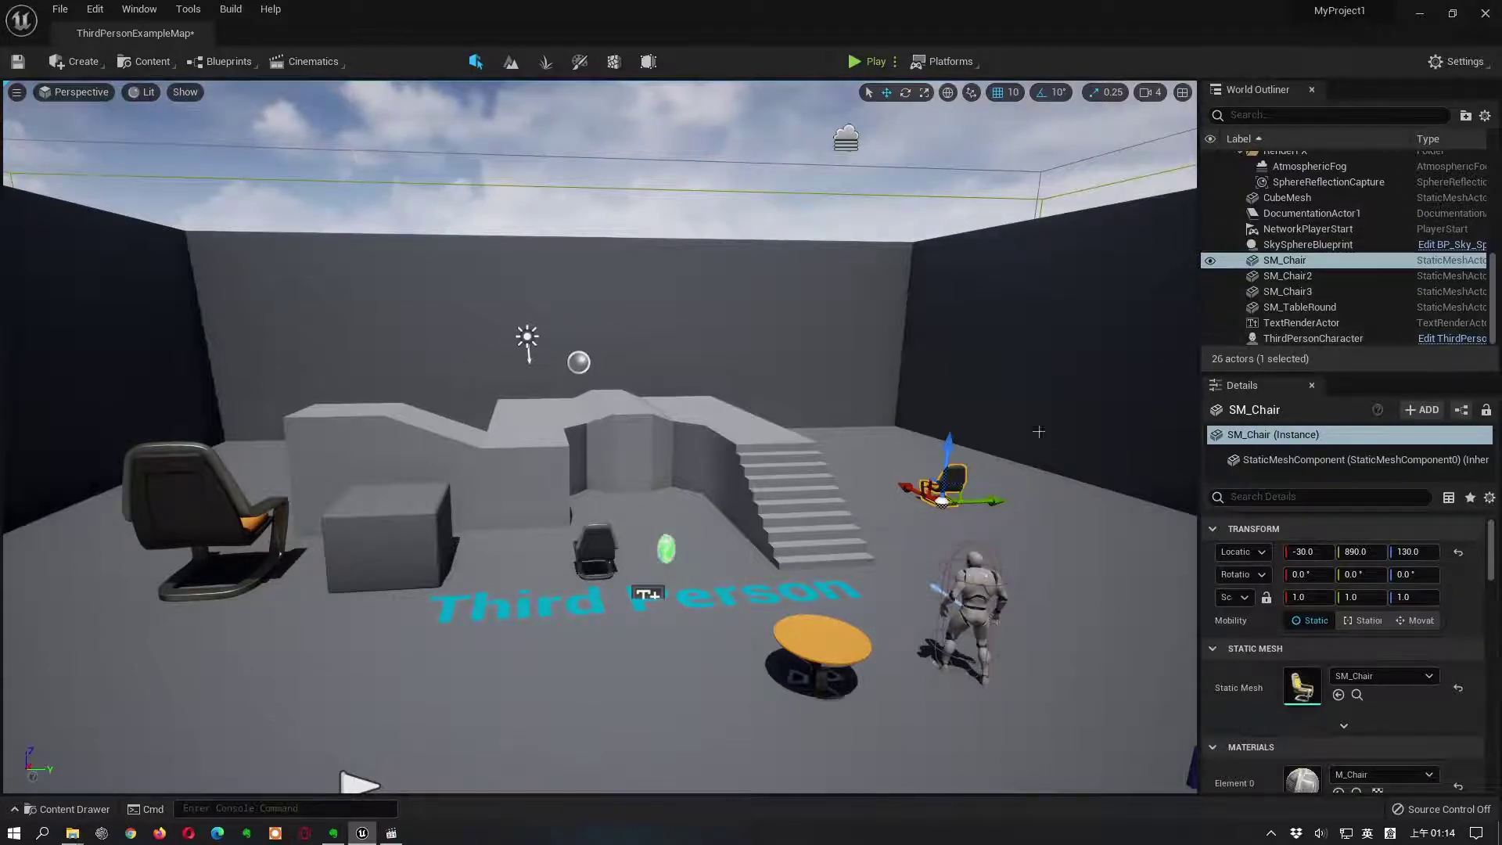
left_click(591, 550)
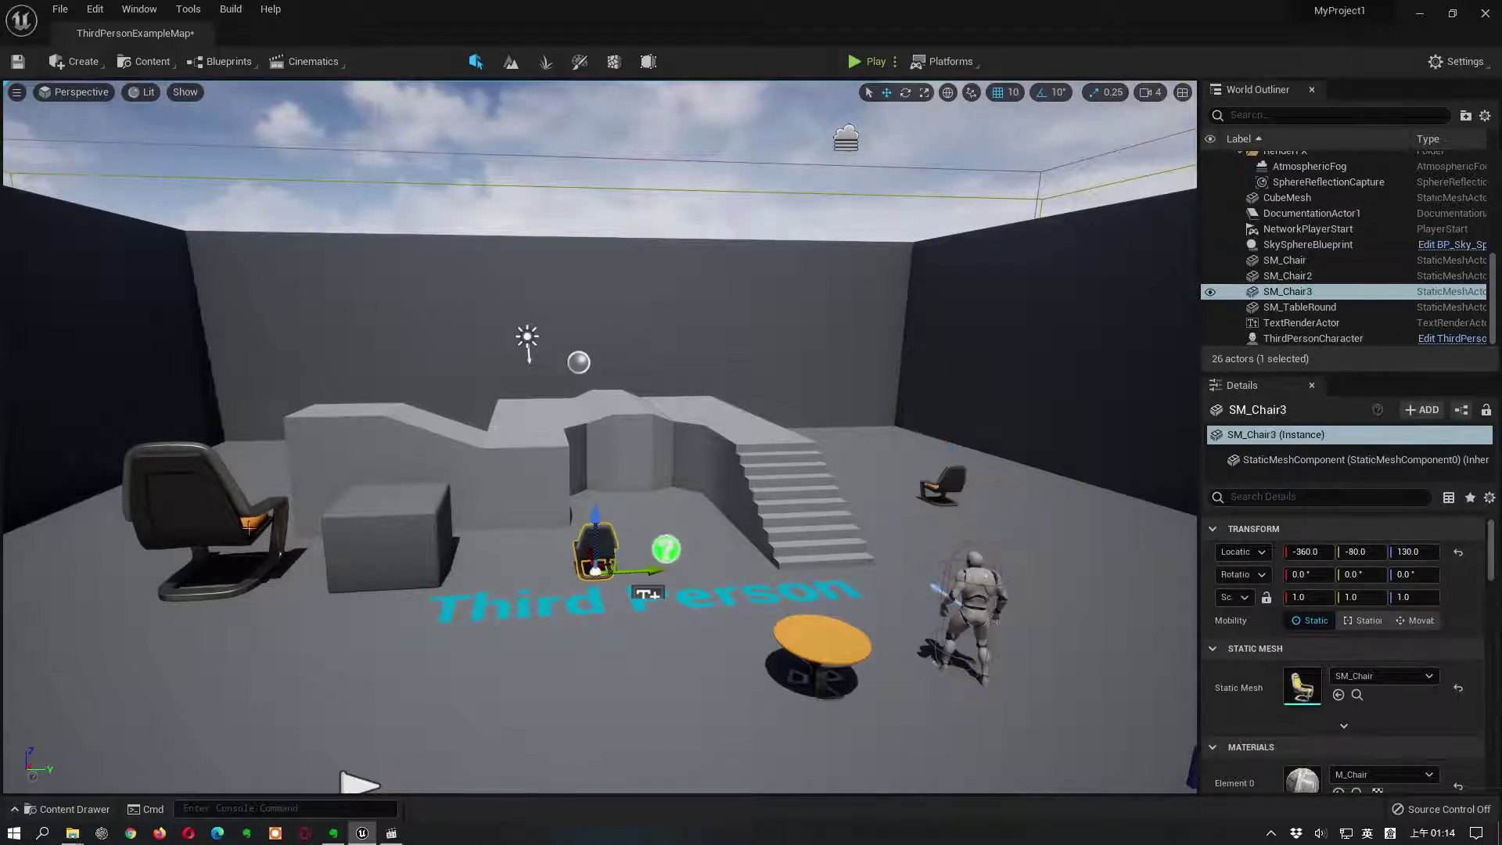
left_click(195, 526)
left_click(949, 478)
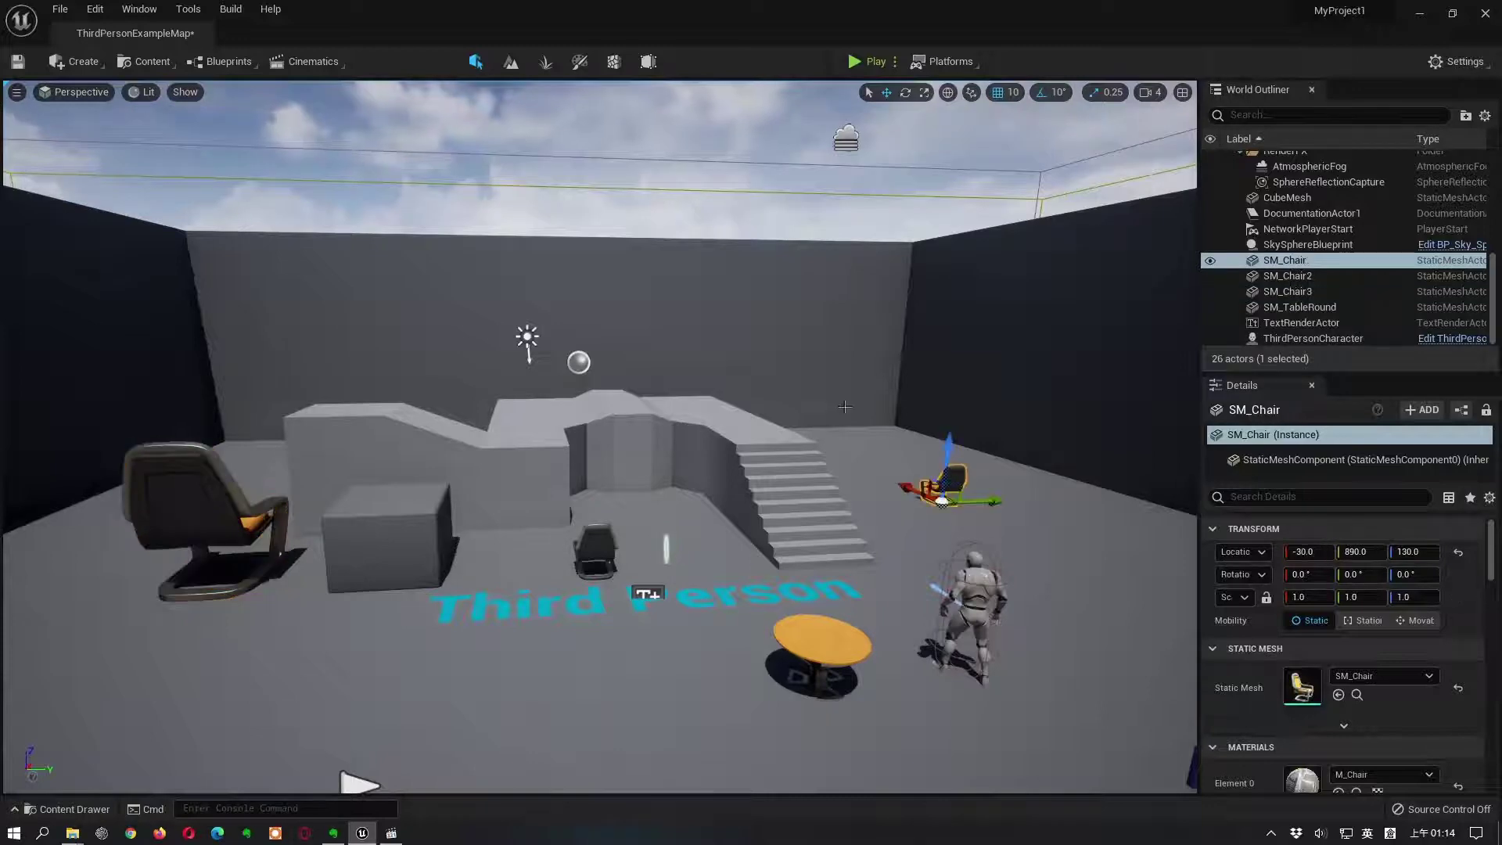
left_click(596, 550)
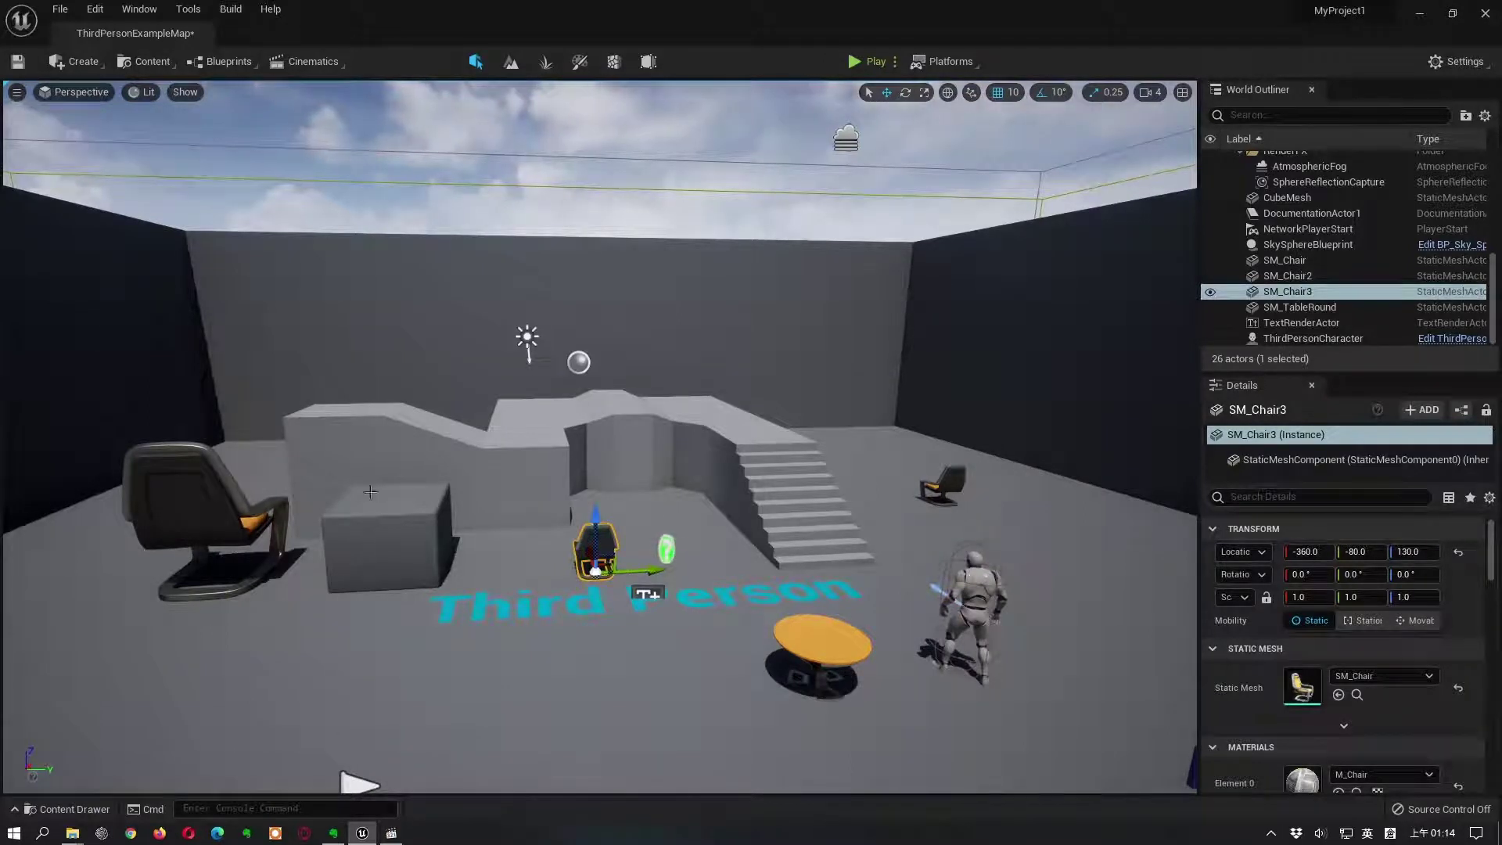
left_click(186, 496)
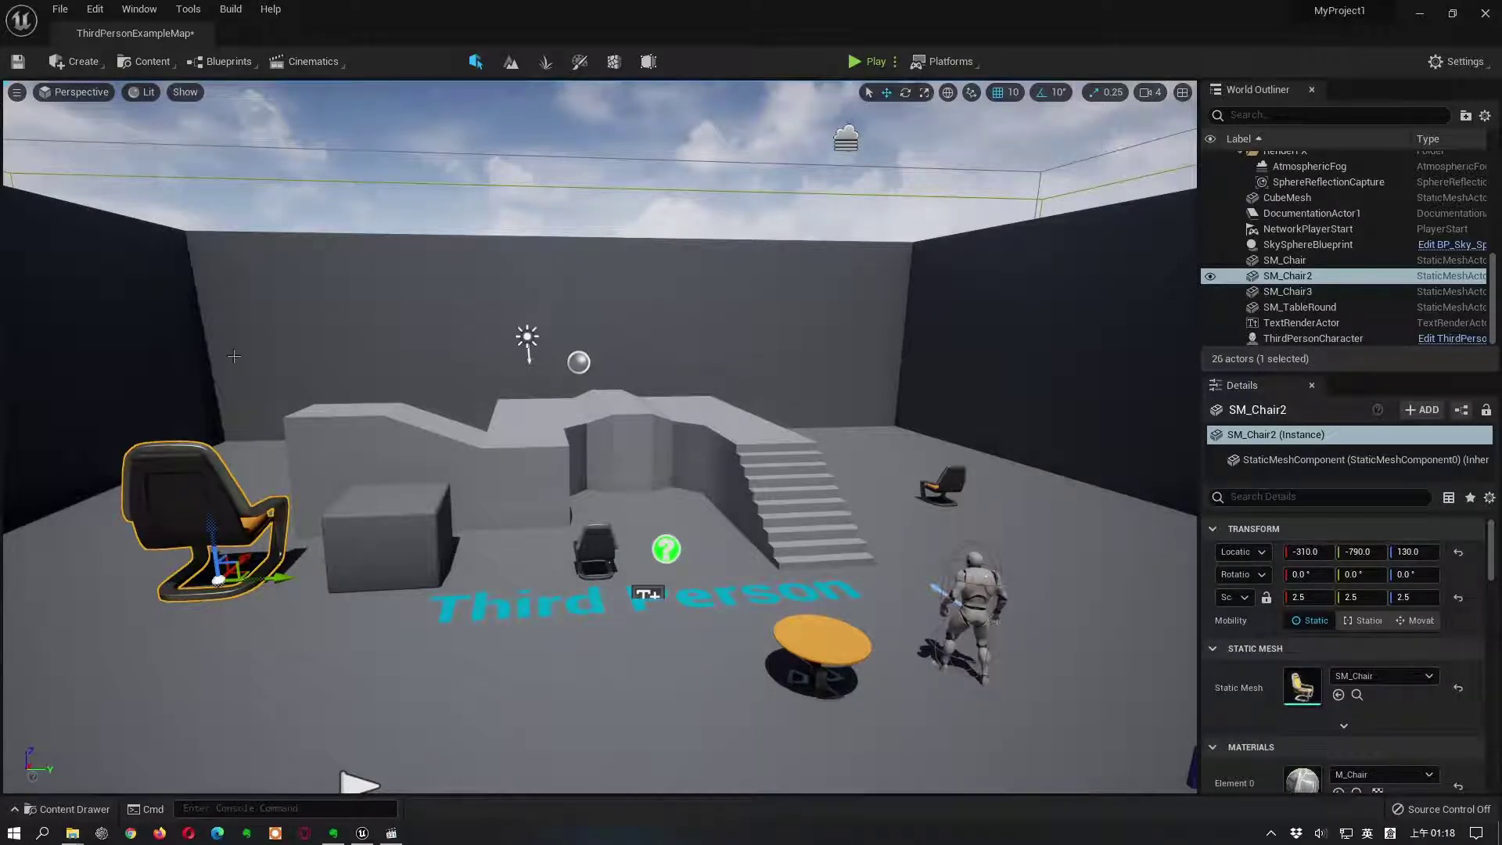
left_click(526, 338)
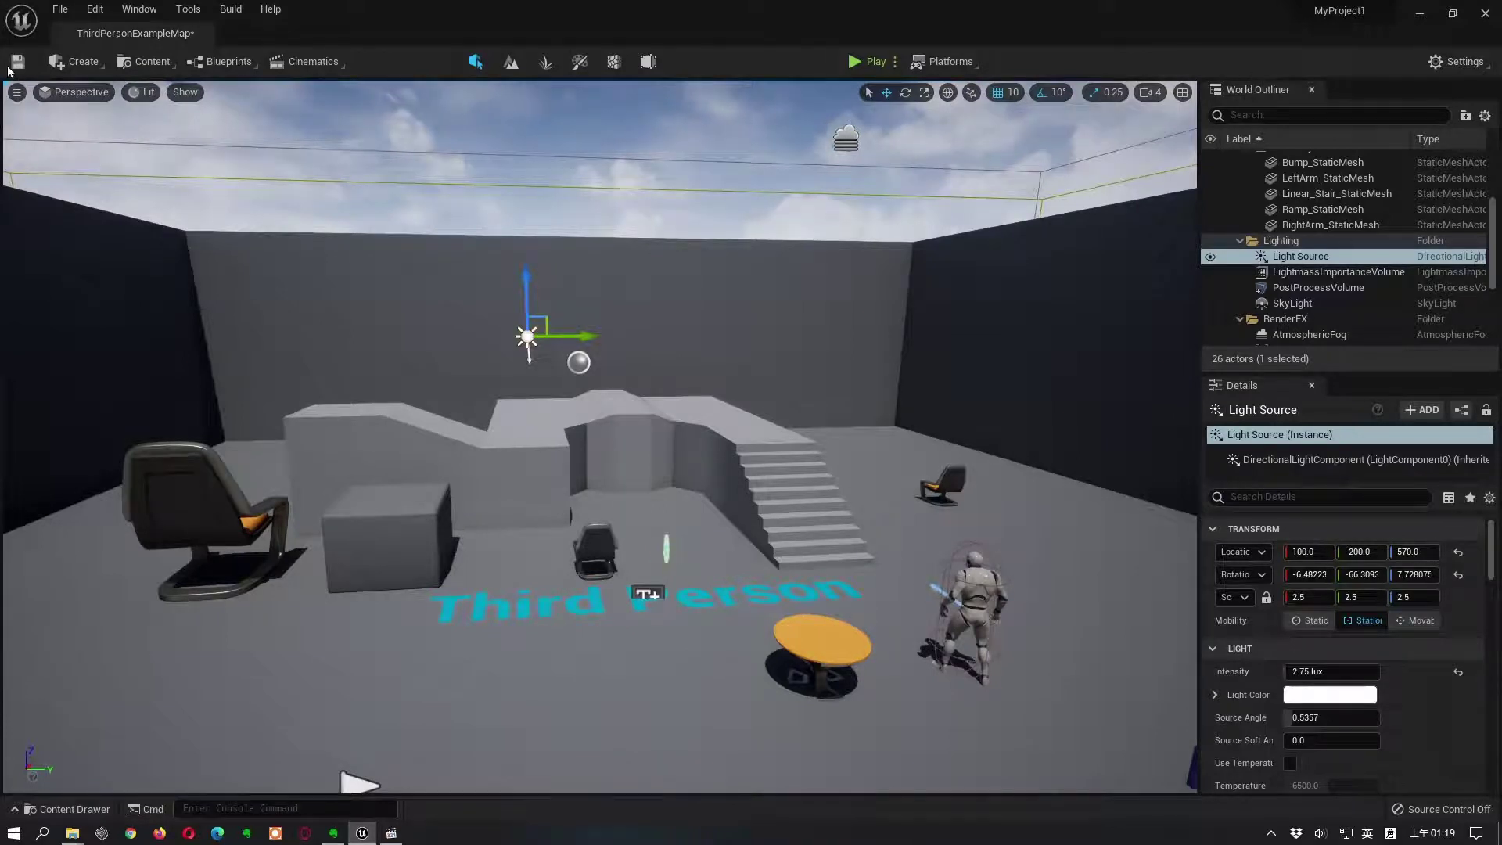
Step: Add a Point Light to the level between the stairs and the far chair, at about X -250, Y 650, Z 180
left_click(93, 68)
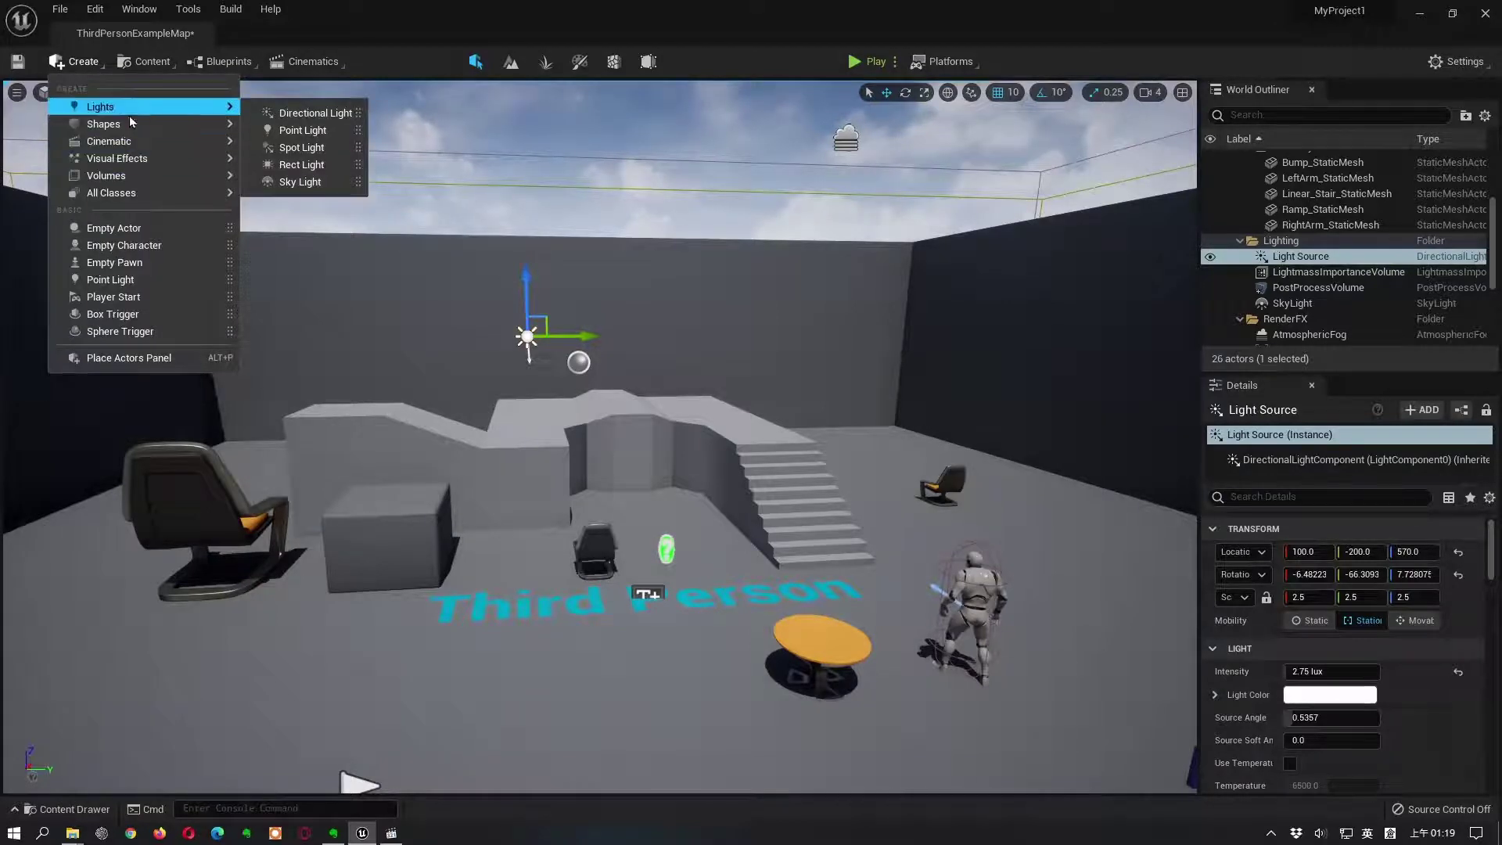
mouse_move(125, 158)
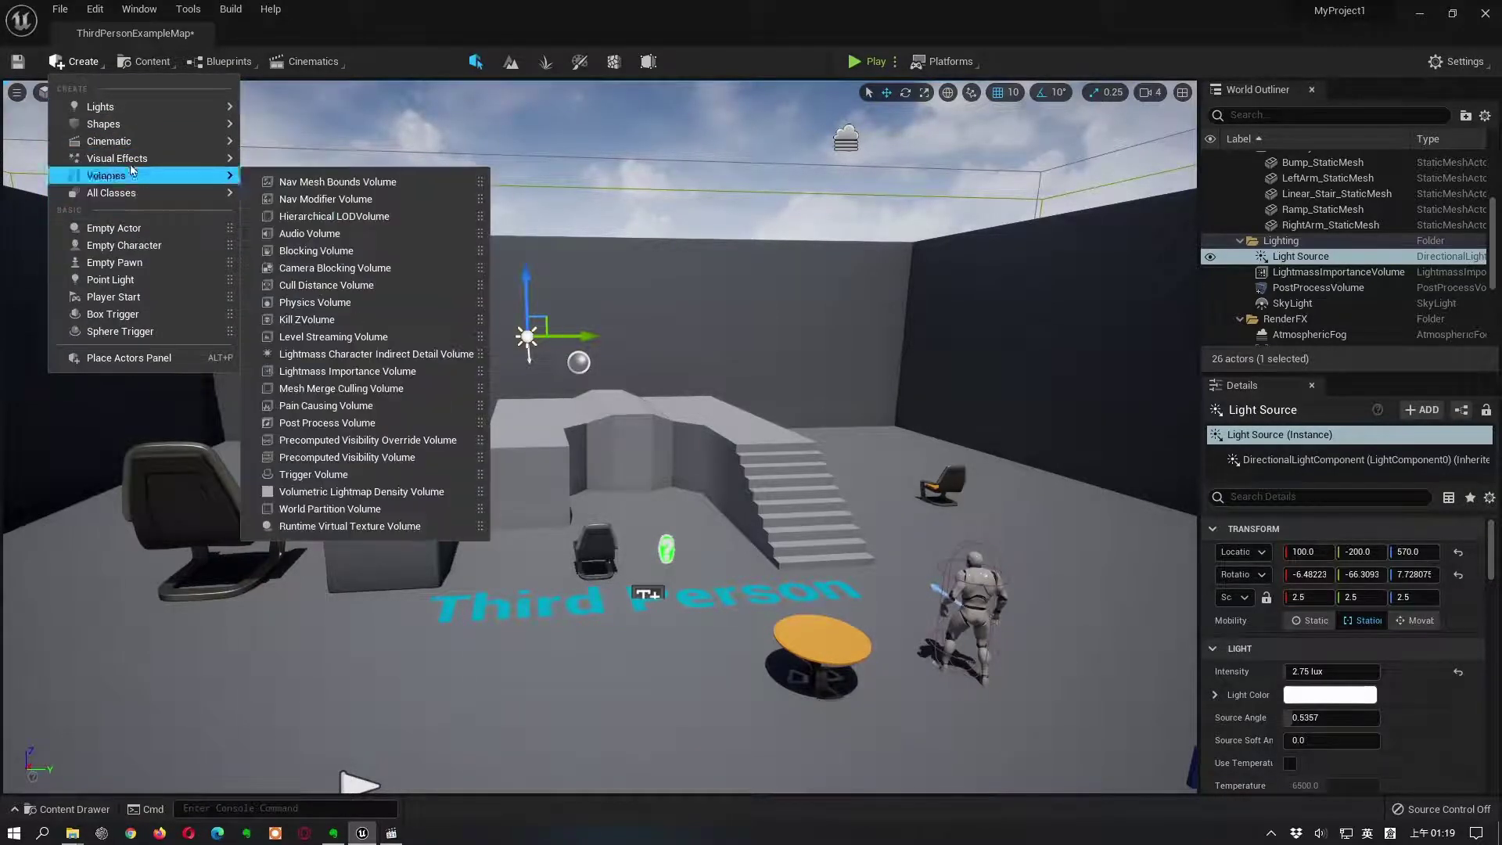
mouse_move(111, 115)
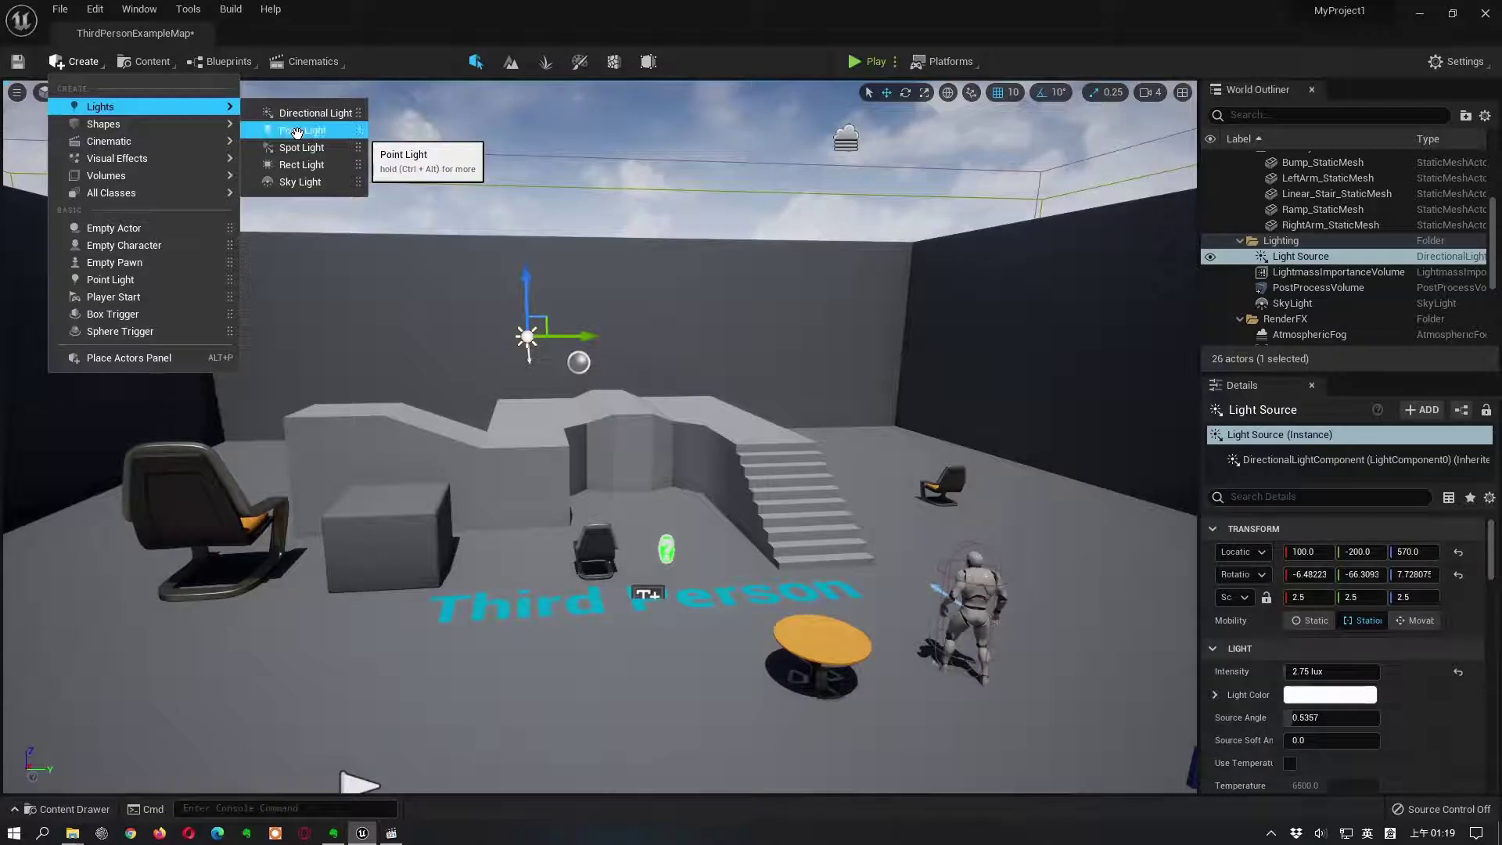
left_click_drag(295, 132, 909, 535)
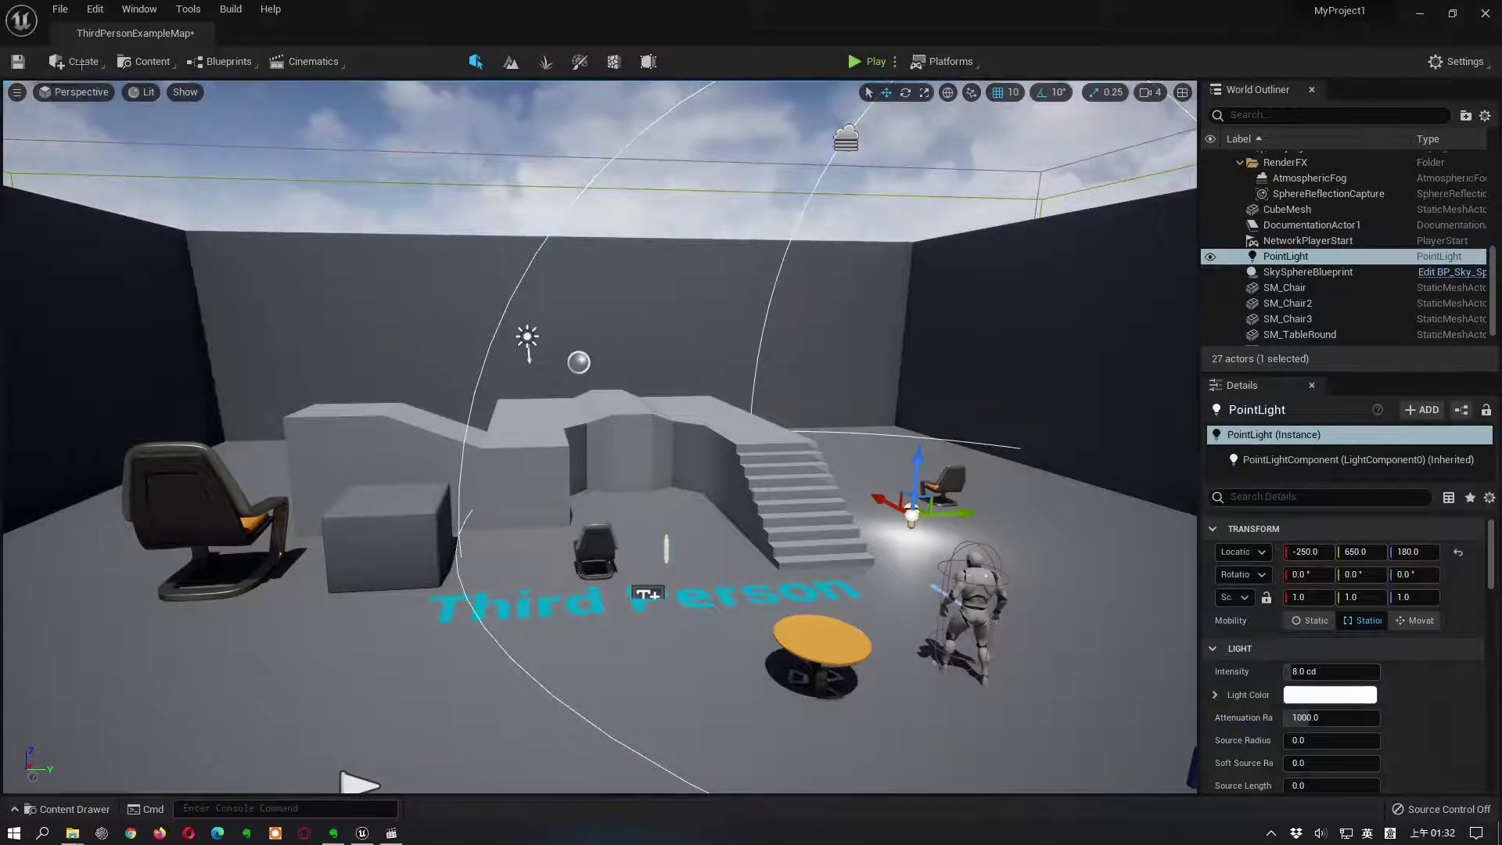
Step: Examine the available actor creation, project content, Blueprint and cinematic sequence options without choosing any
left_click(81, 62)
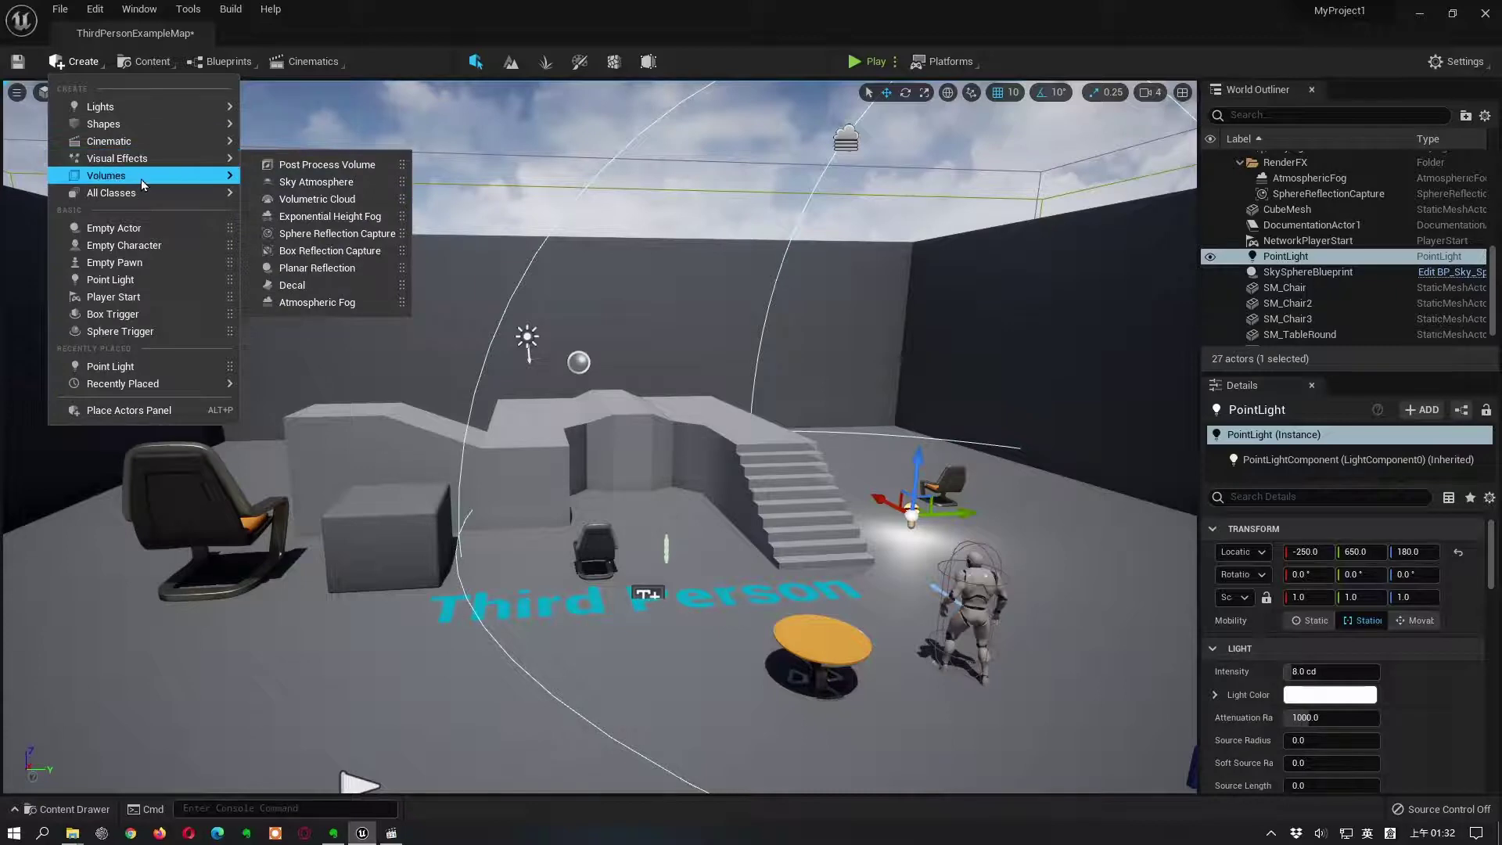
mouse_move(139, 193)
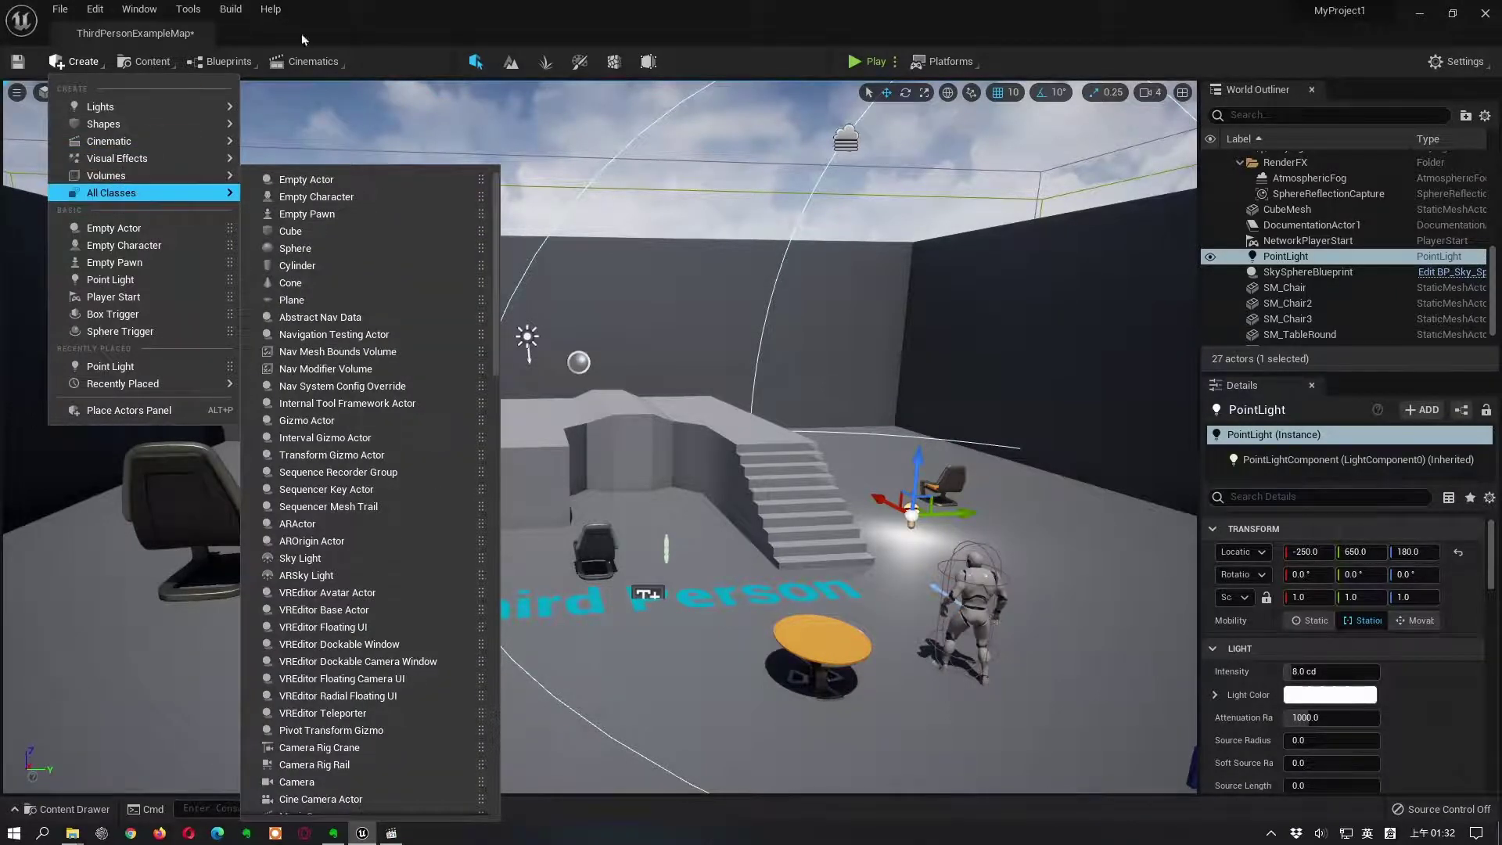
left_click(358, 13)
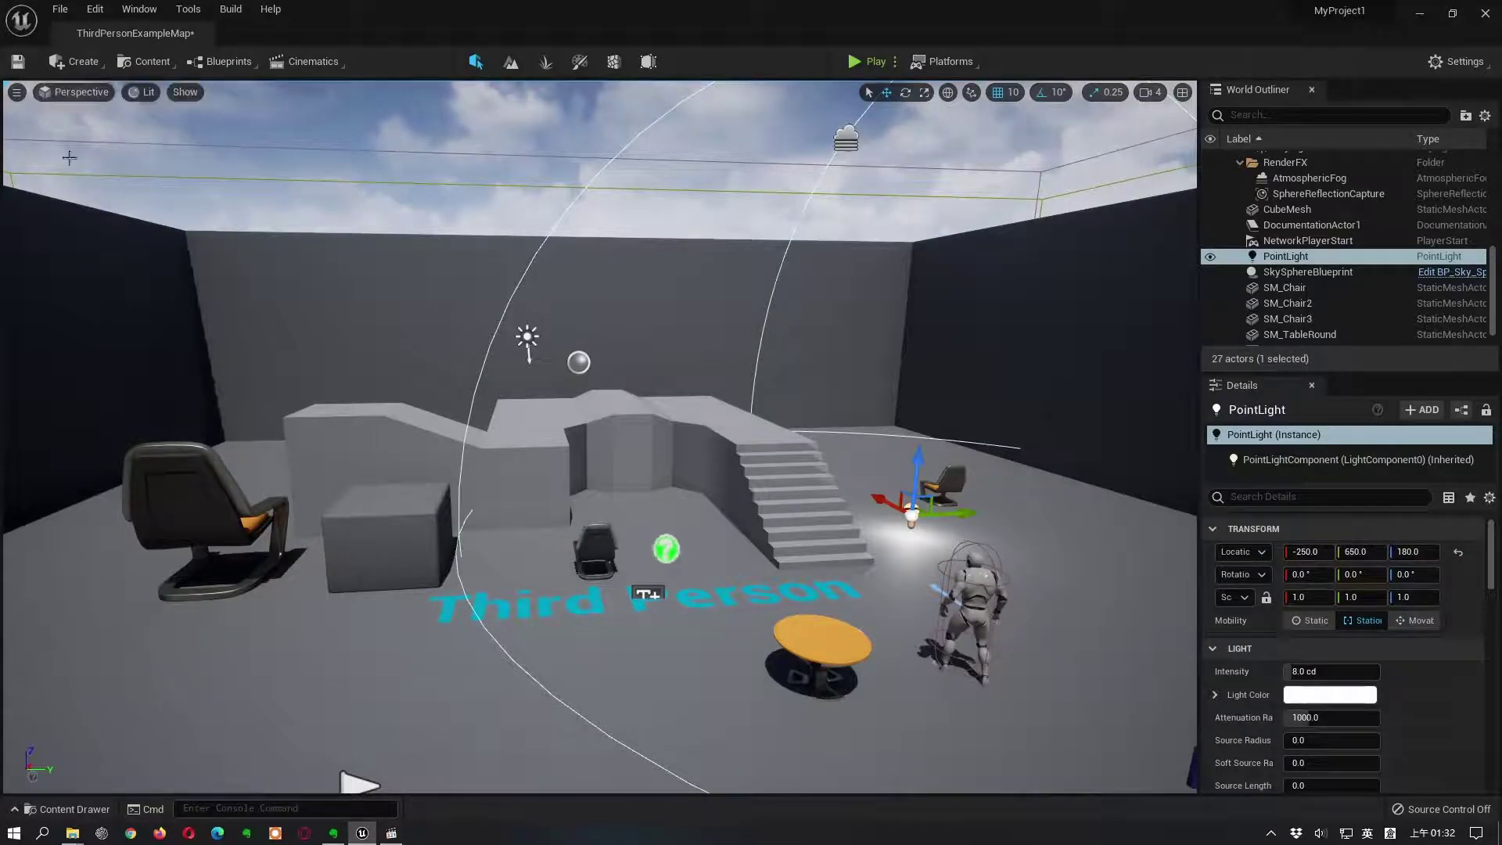
left_click(154, 63)
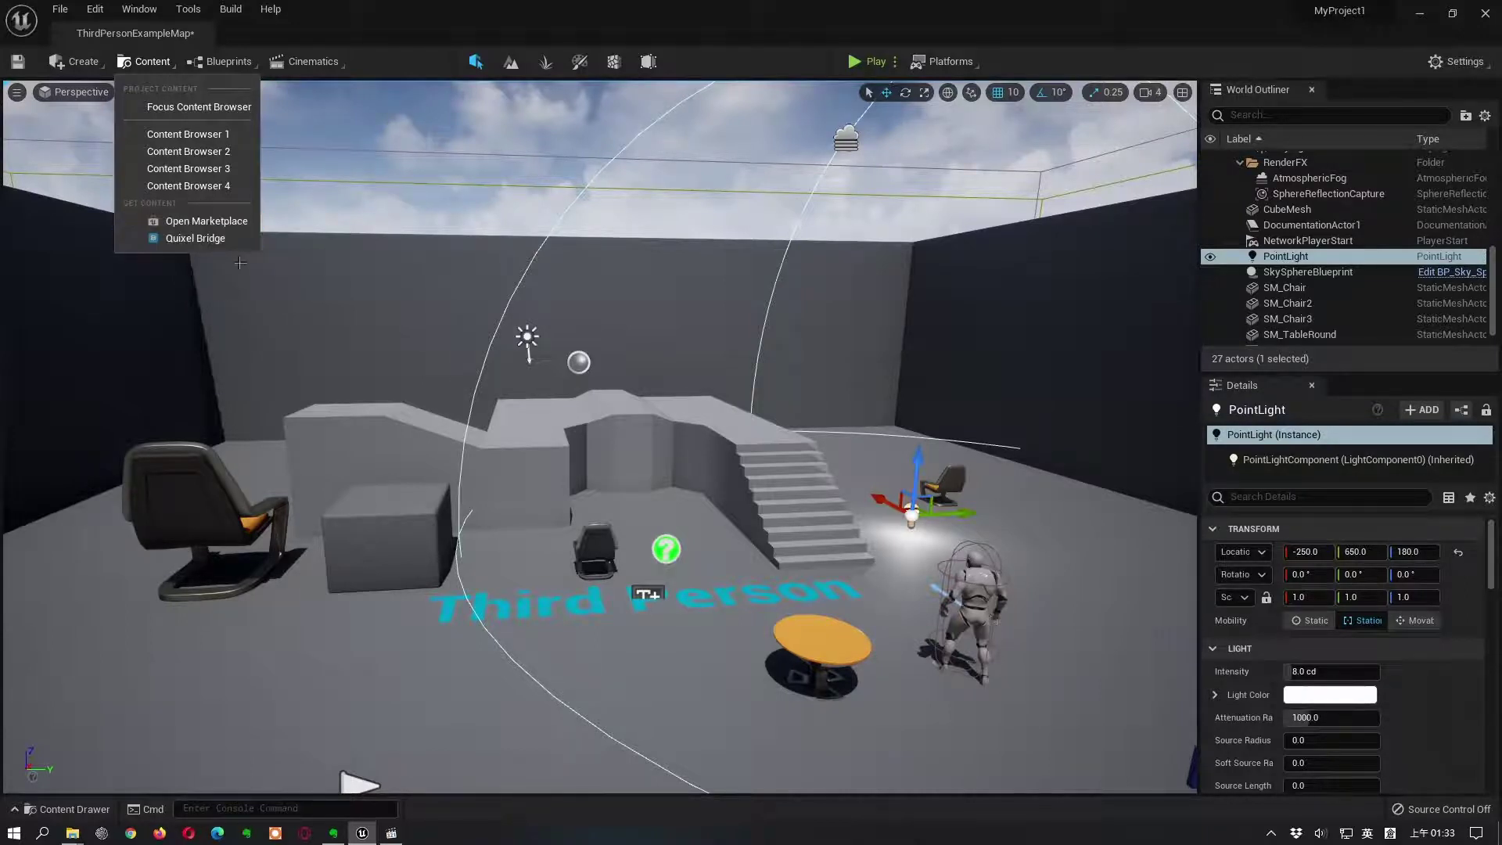
left_click(223, 61)
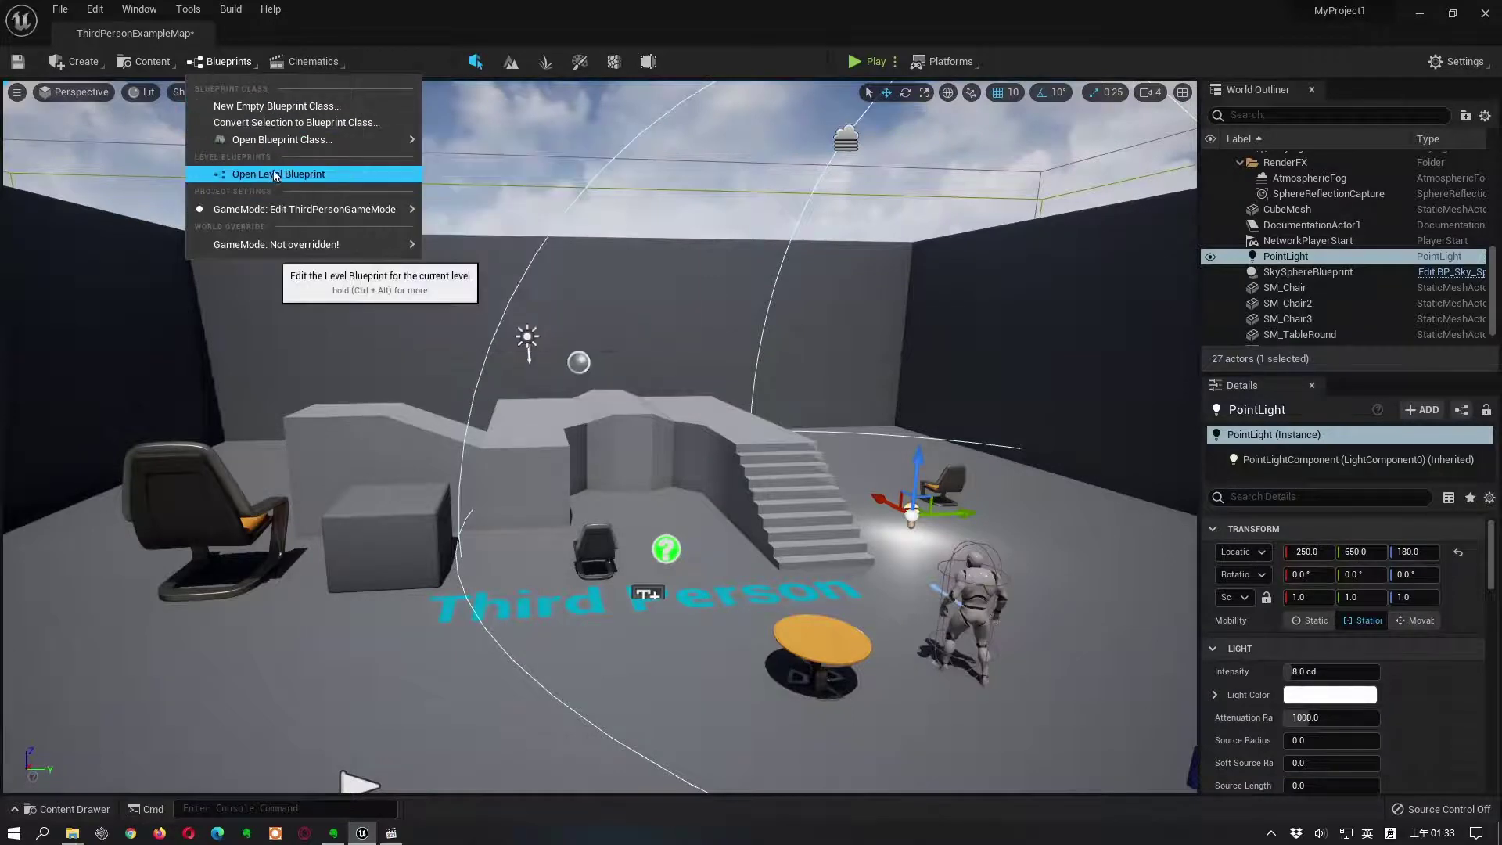
left_click(327, 67)
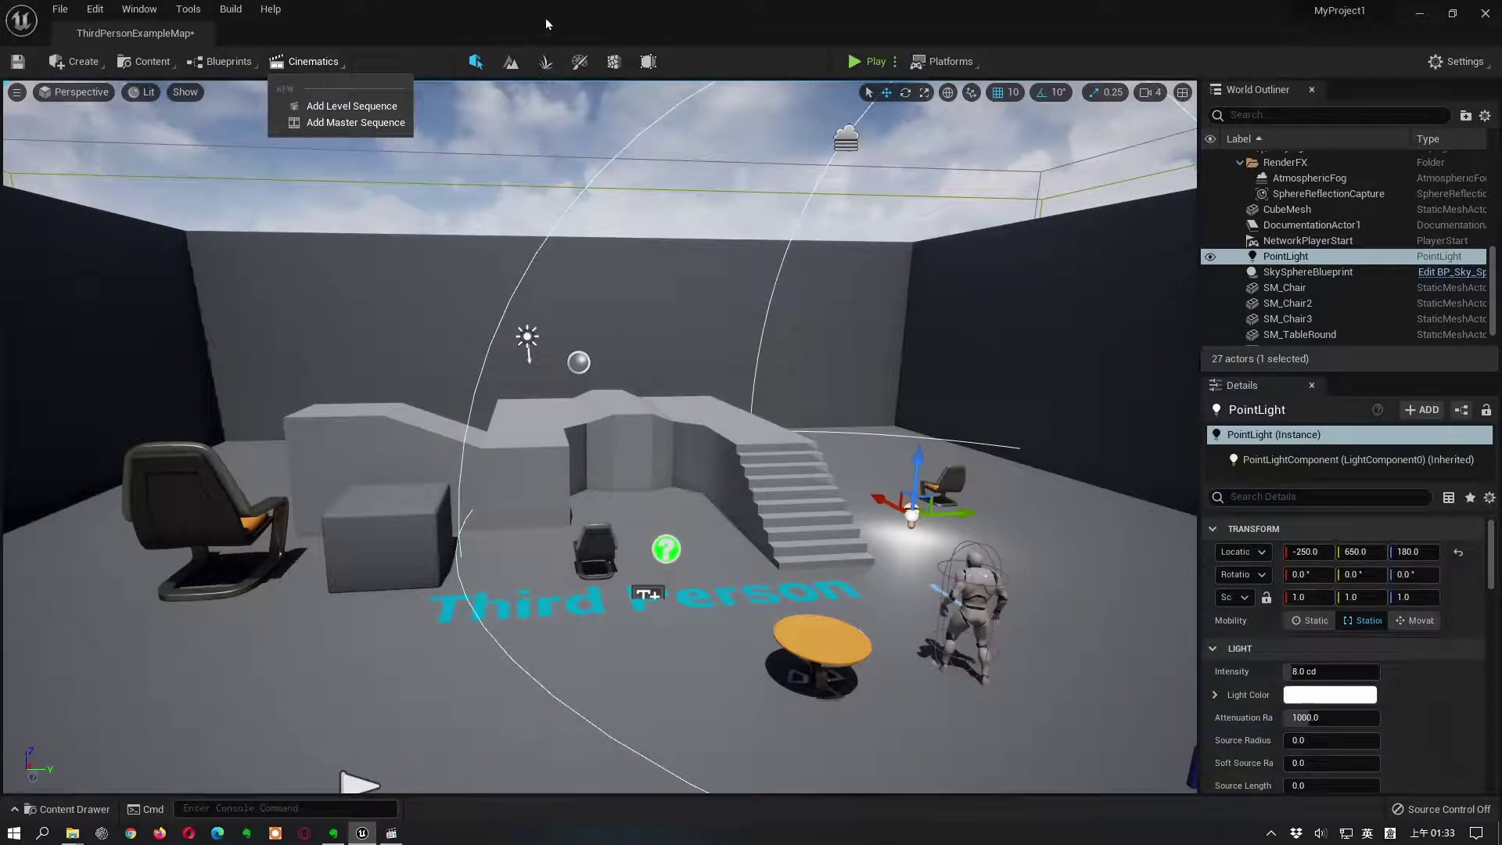
left_click(473, 23)
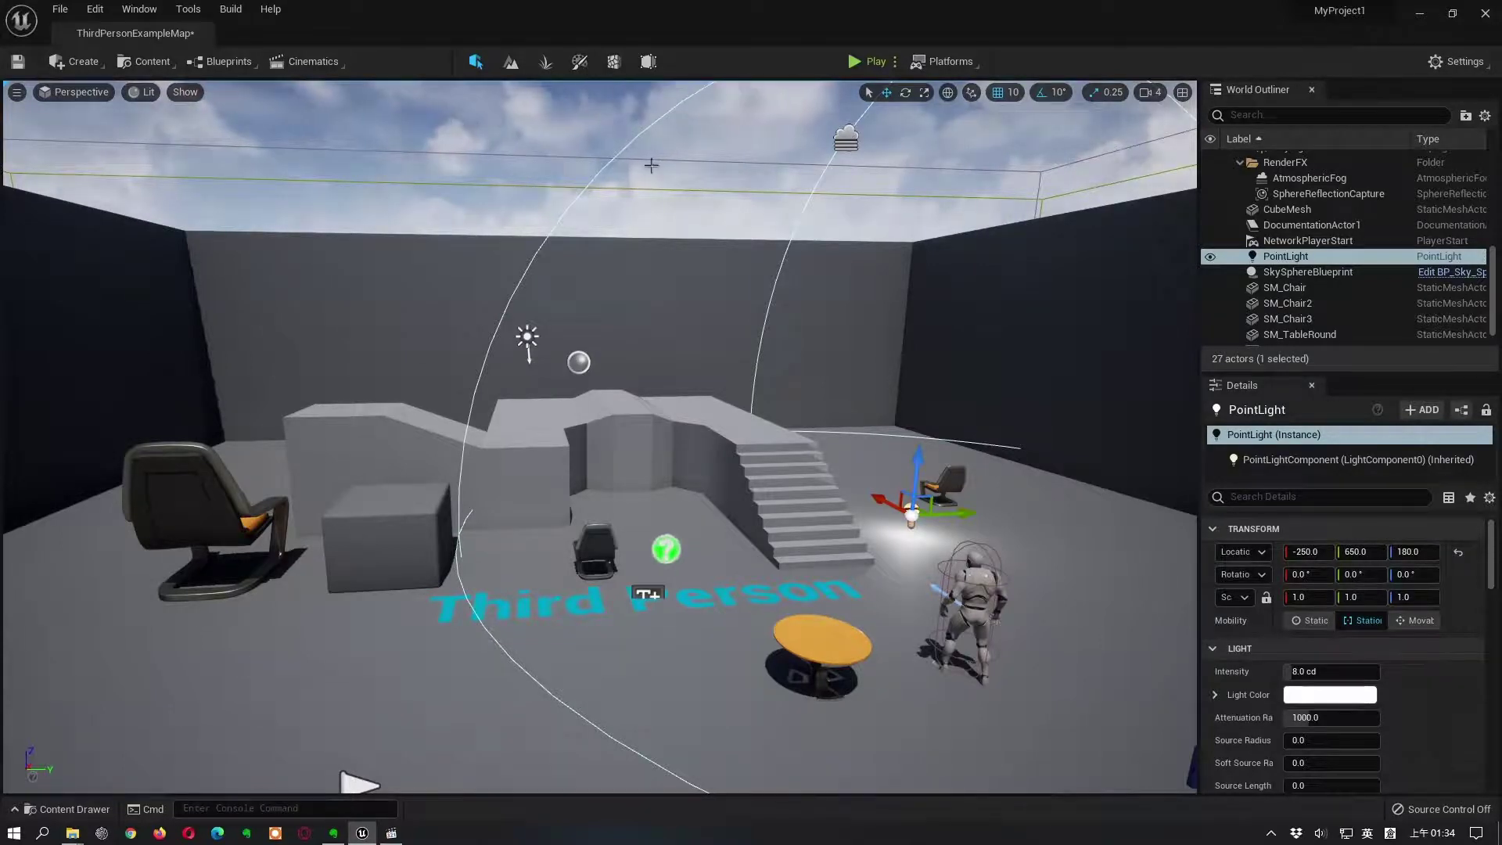
Step: Look through the Fracture, Mesh Paint and Brush Editing modes, and return to the Select mode
left_click(611, 65)
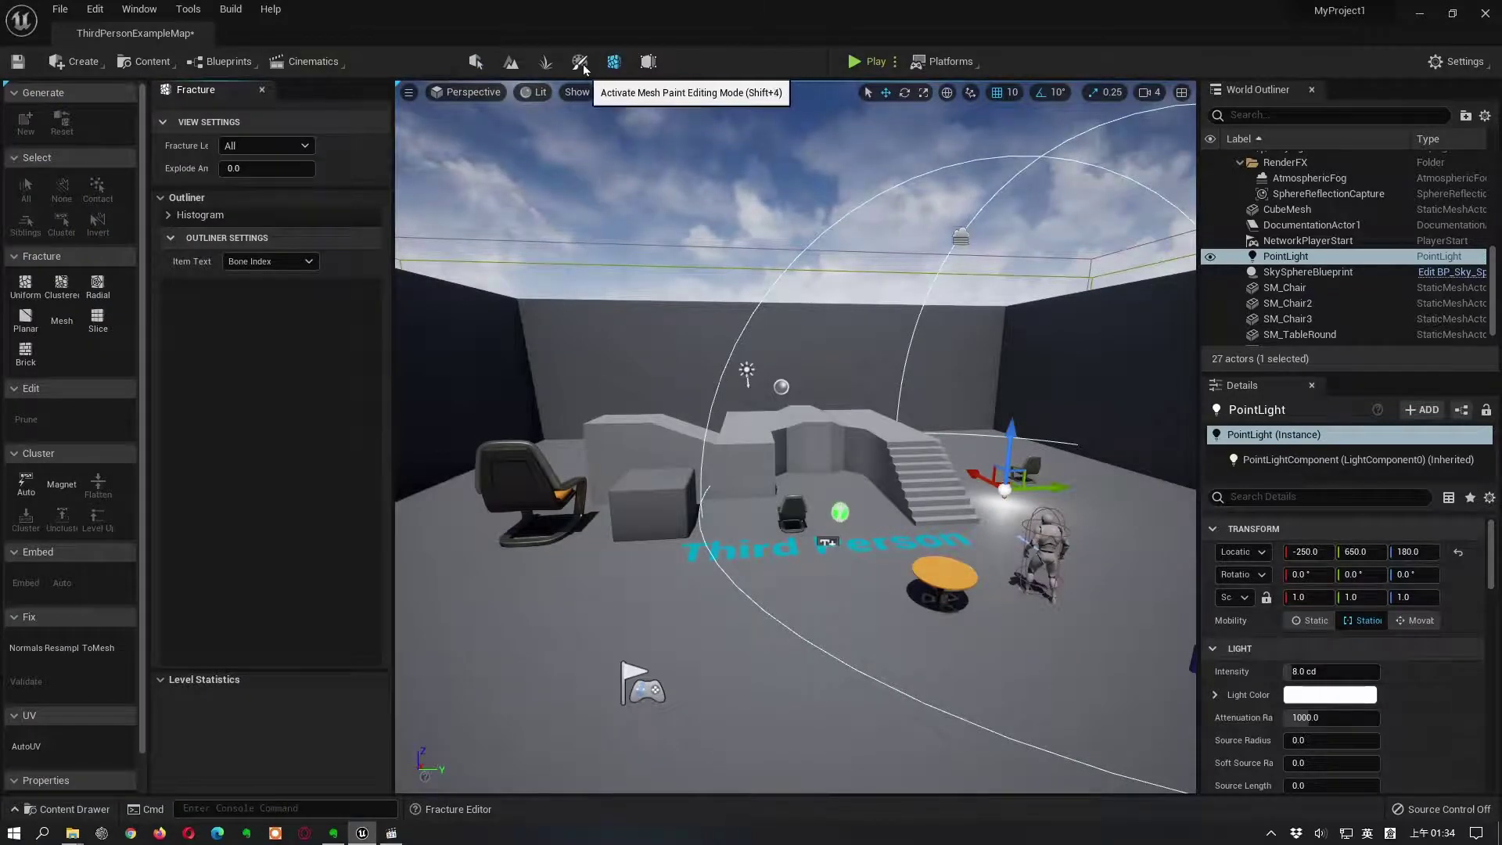
key("shift+4")
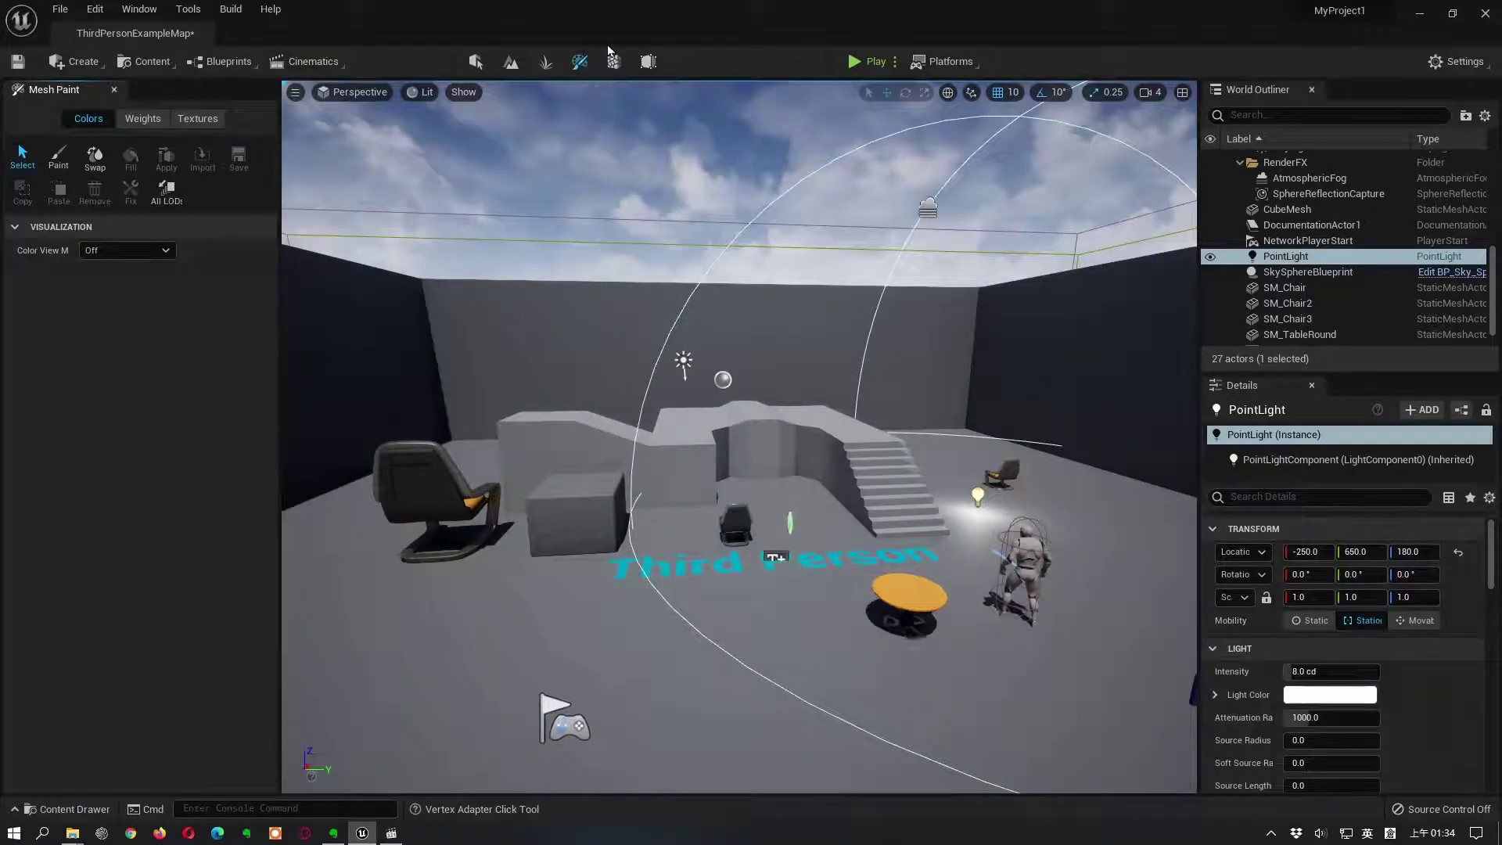
left_click(649, 62)
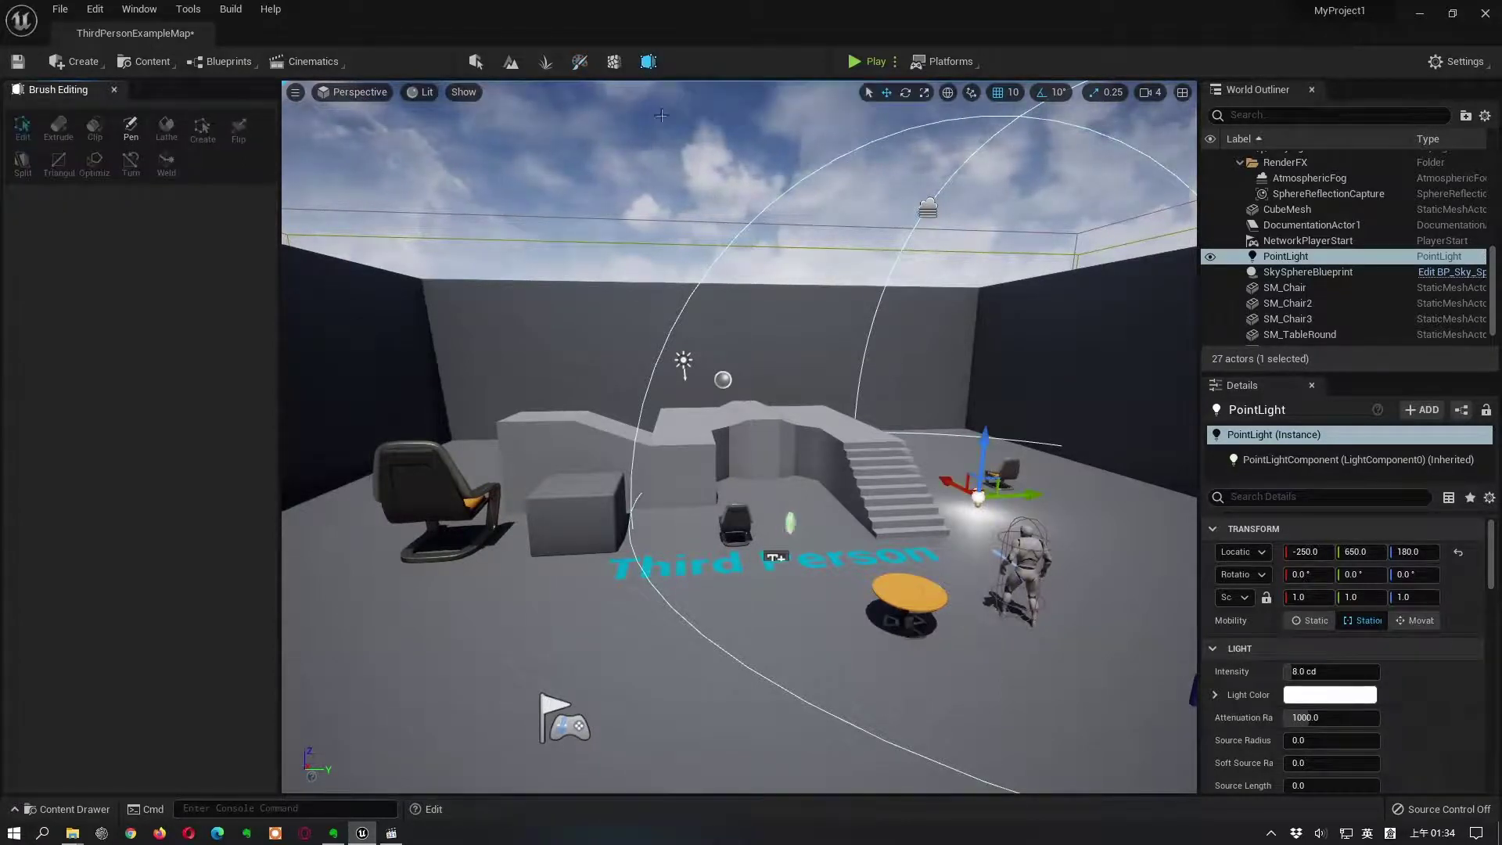
left_click(475, 63)
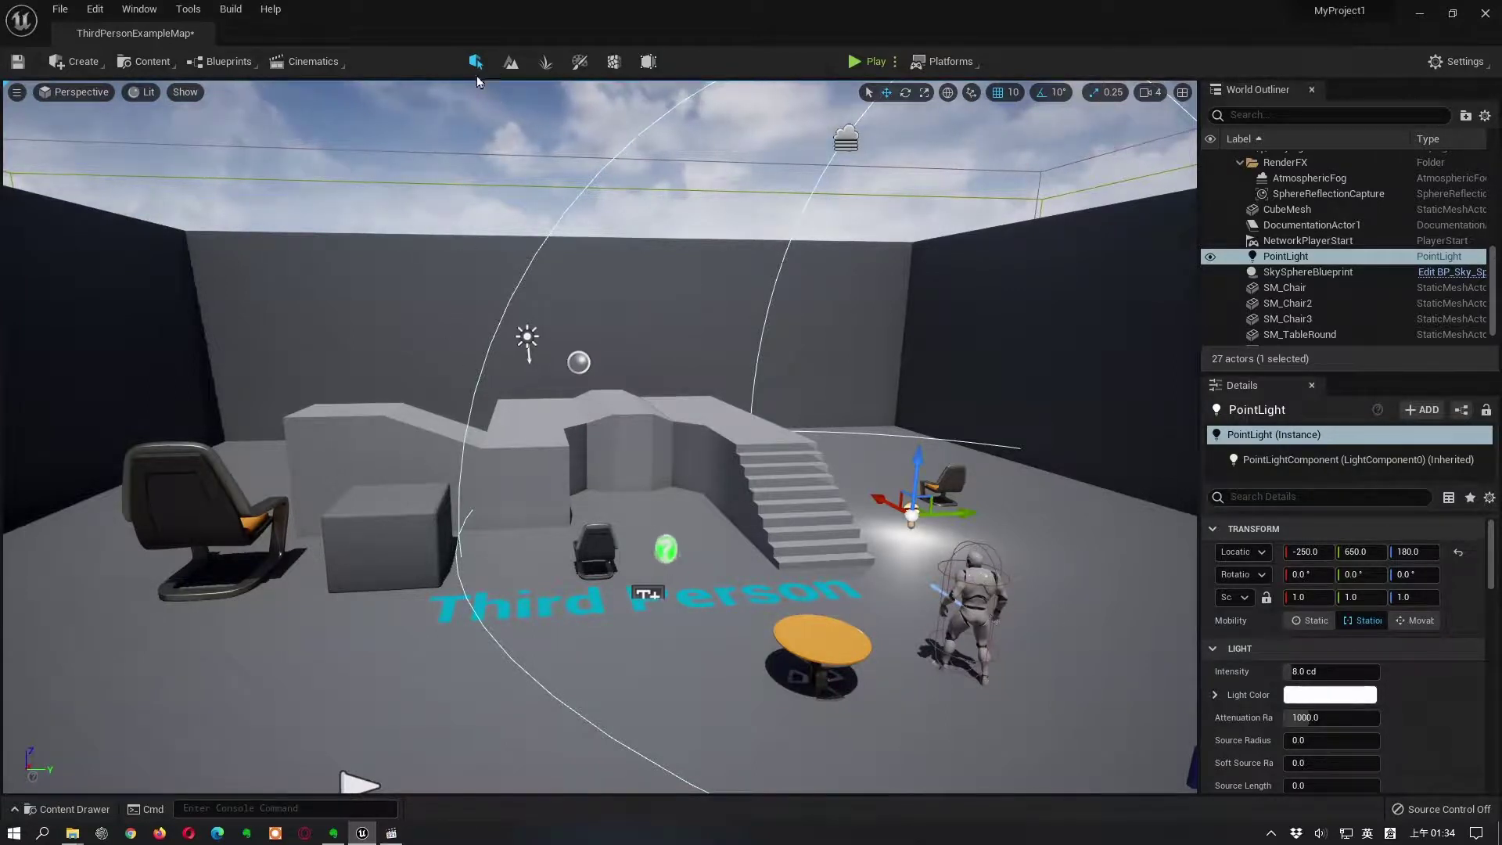
Step: Play the level, run the character up the stairs and over the walkway, and end the play session
left_click(864, 69)
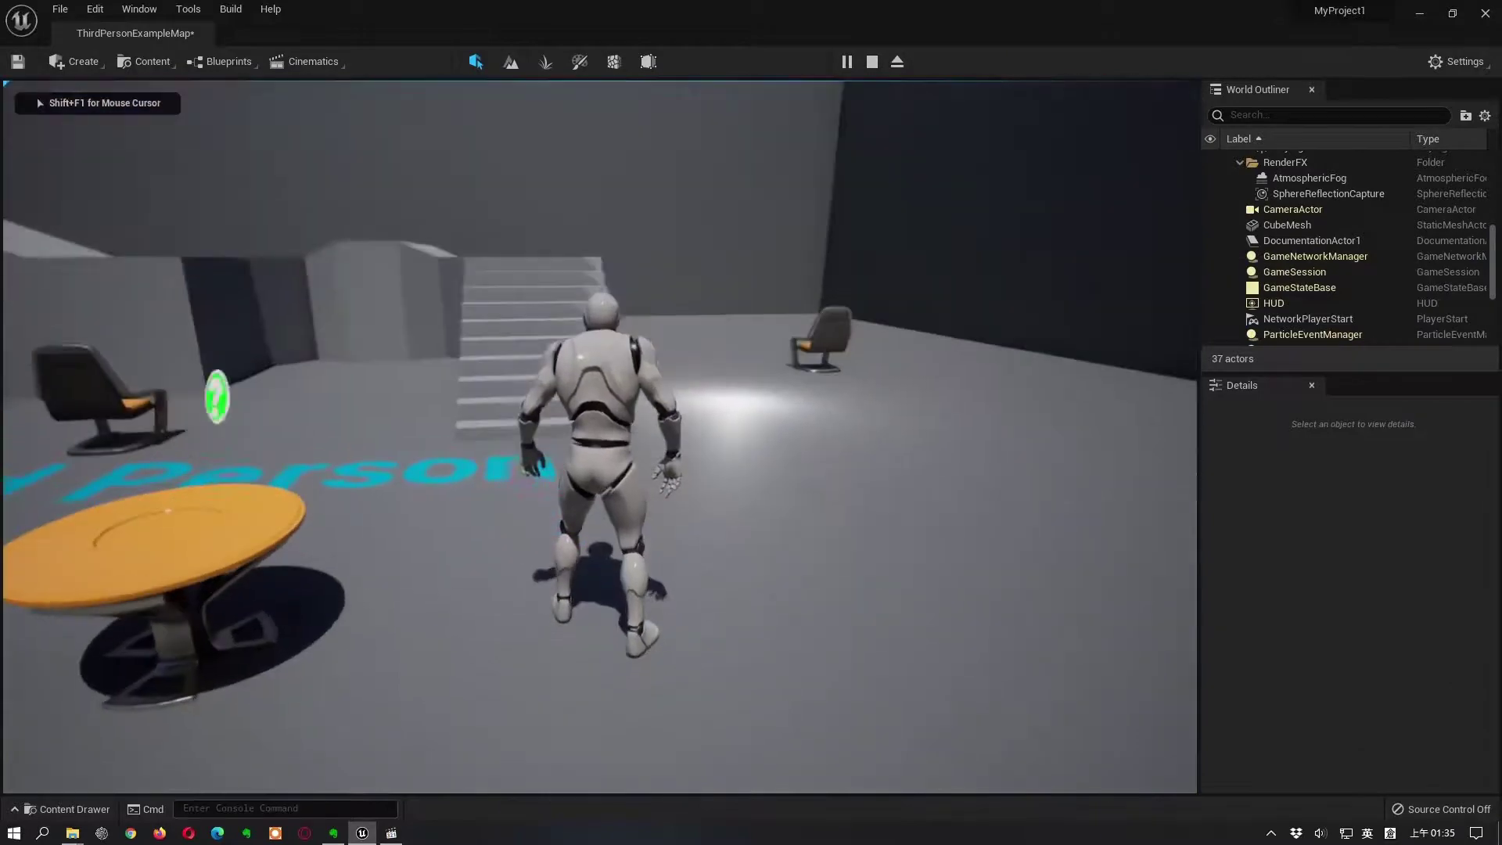
key("w")
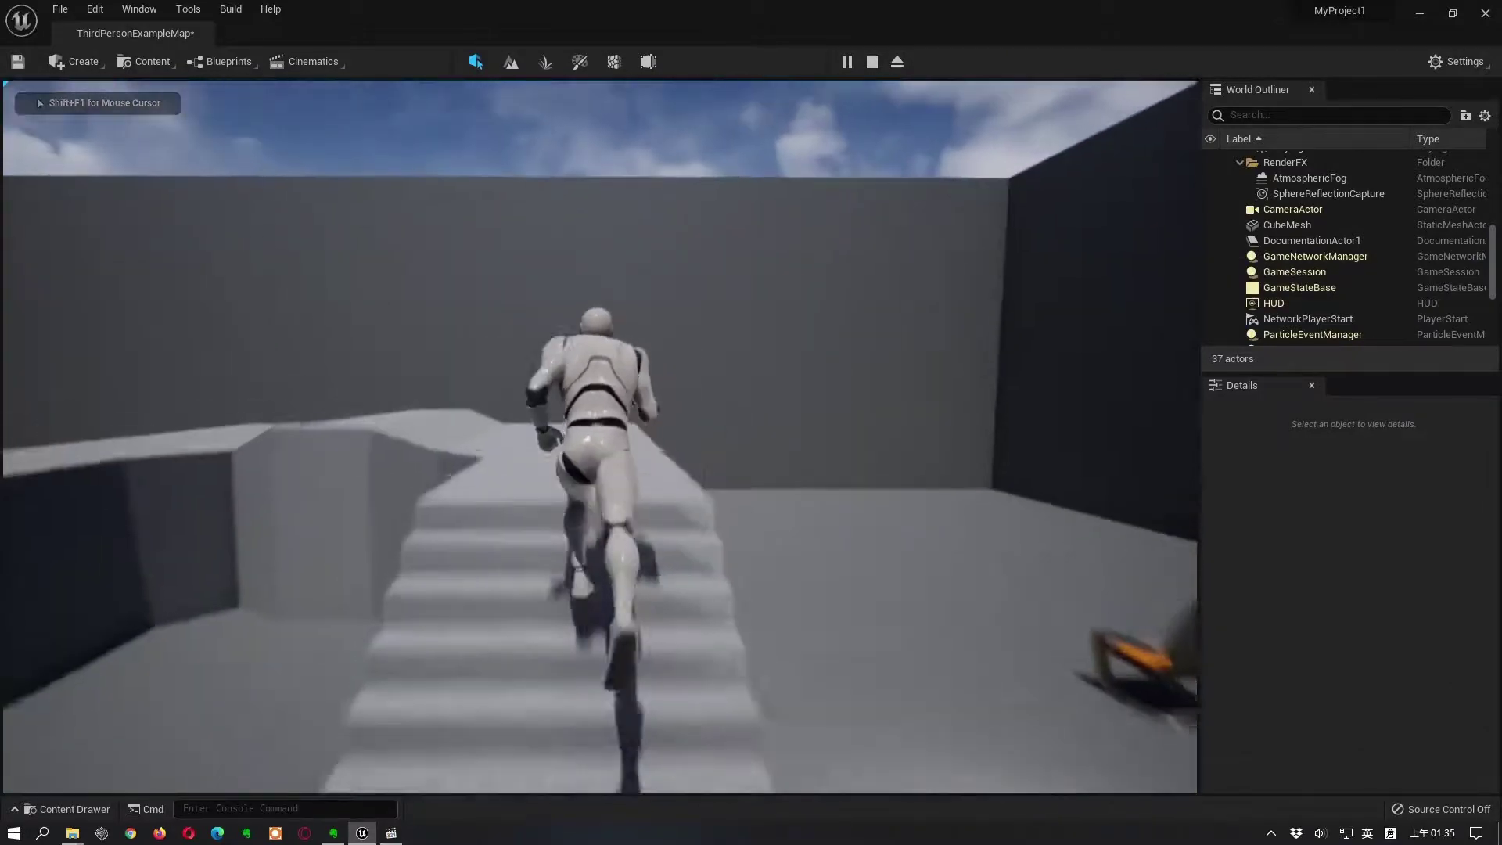
key("w")
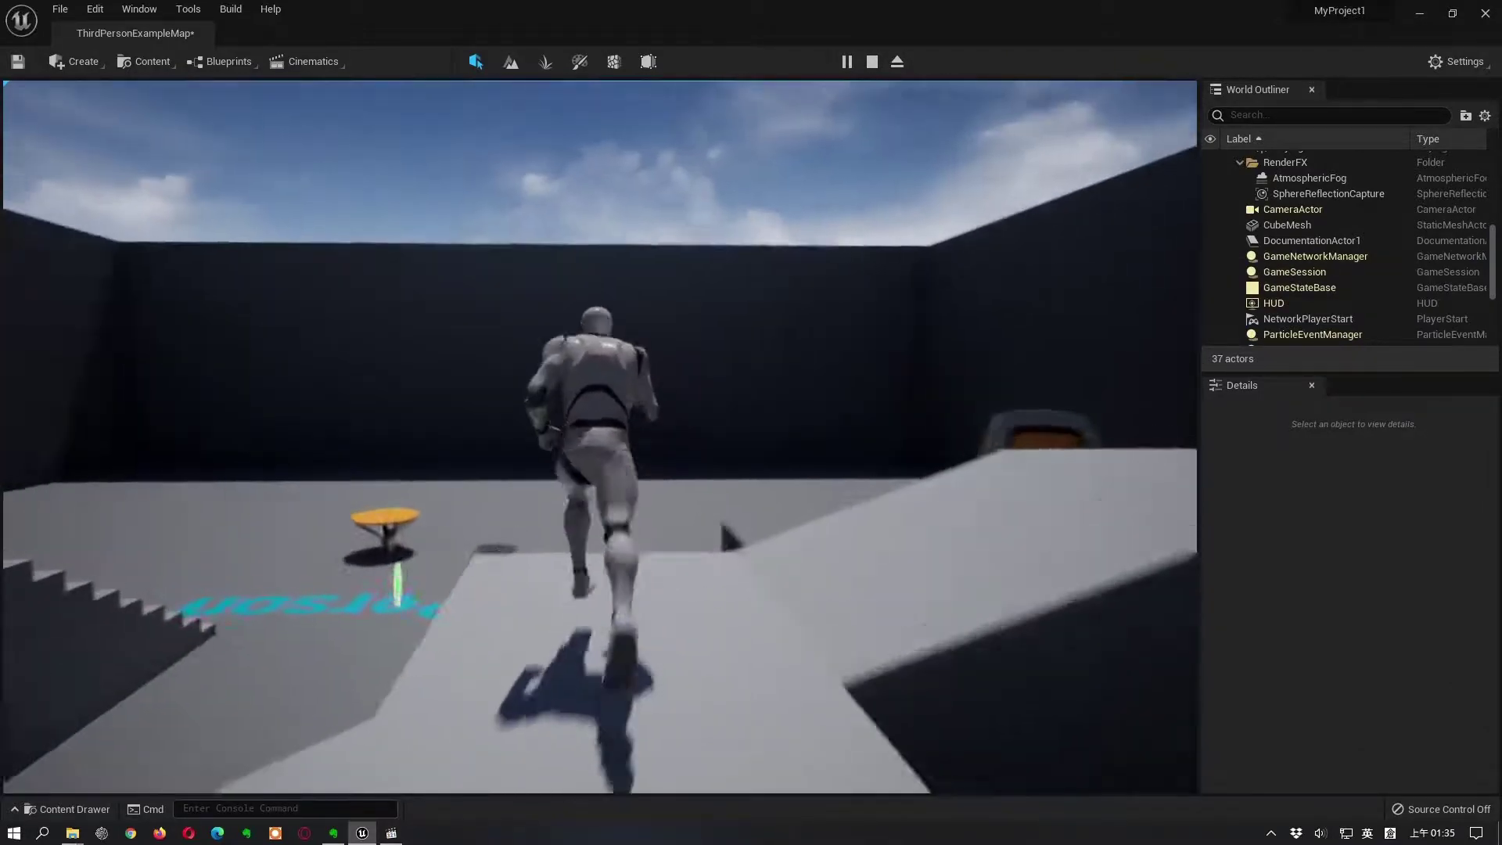
key("w")
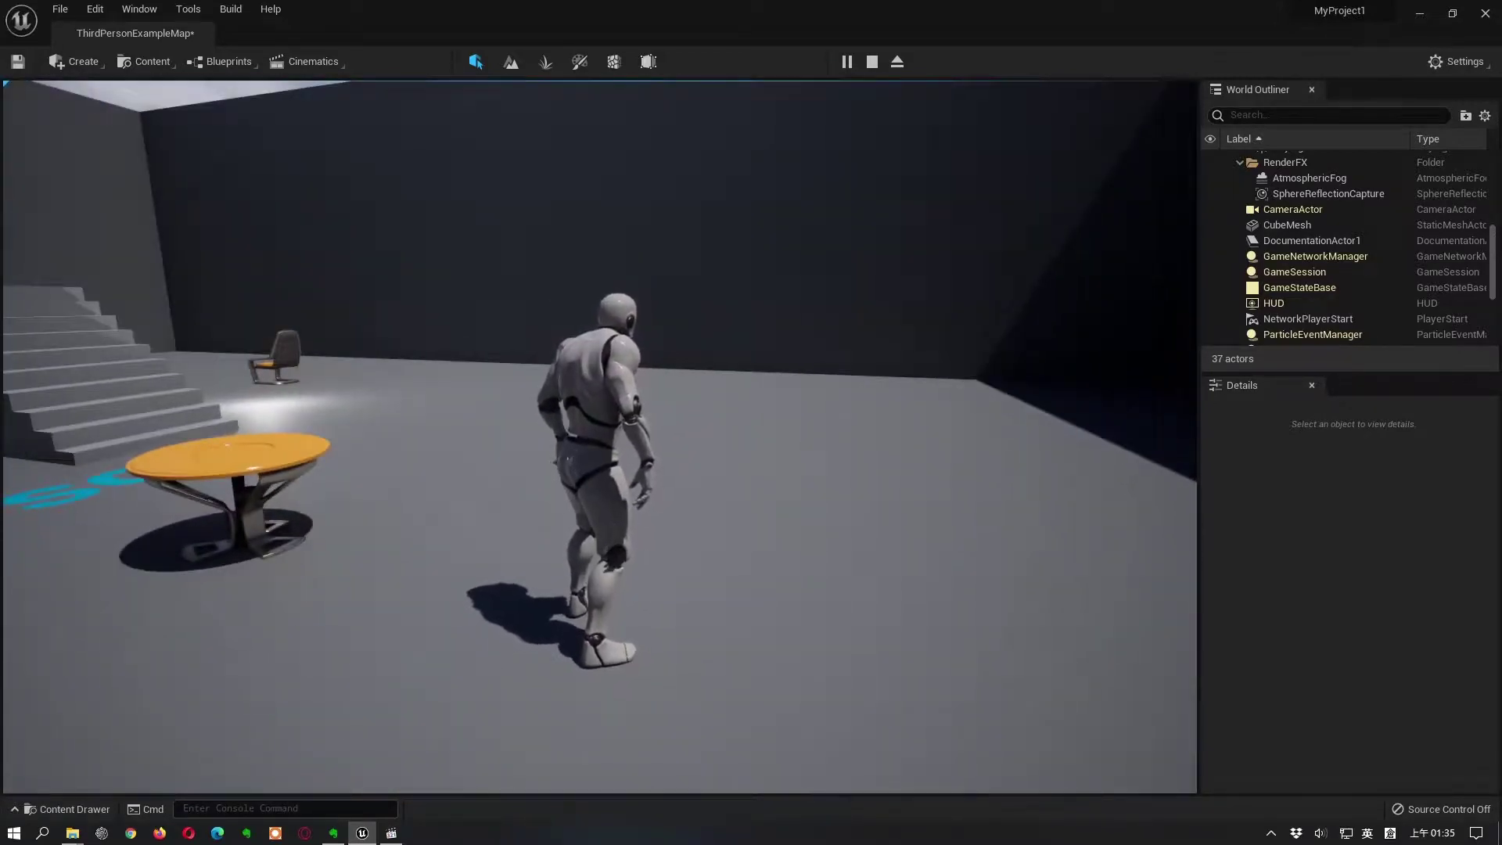
key("Escape")
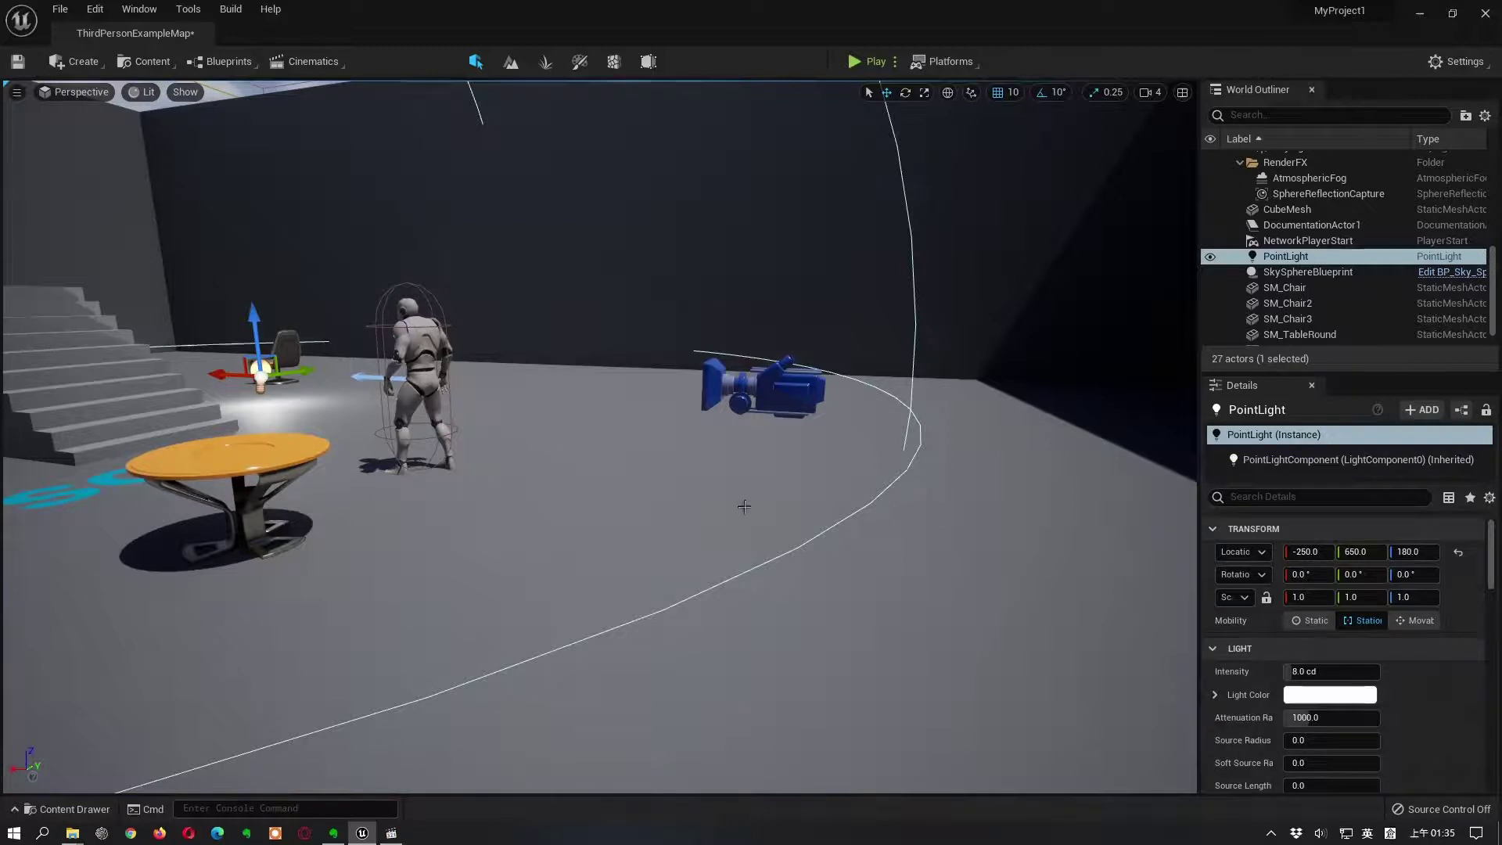
Step: Examine the available file and edit commands without choosing any
left_click(60, 8)
mouse_move(94, 9)
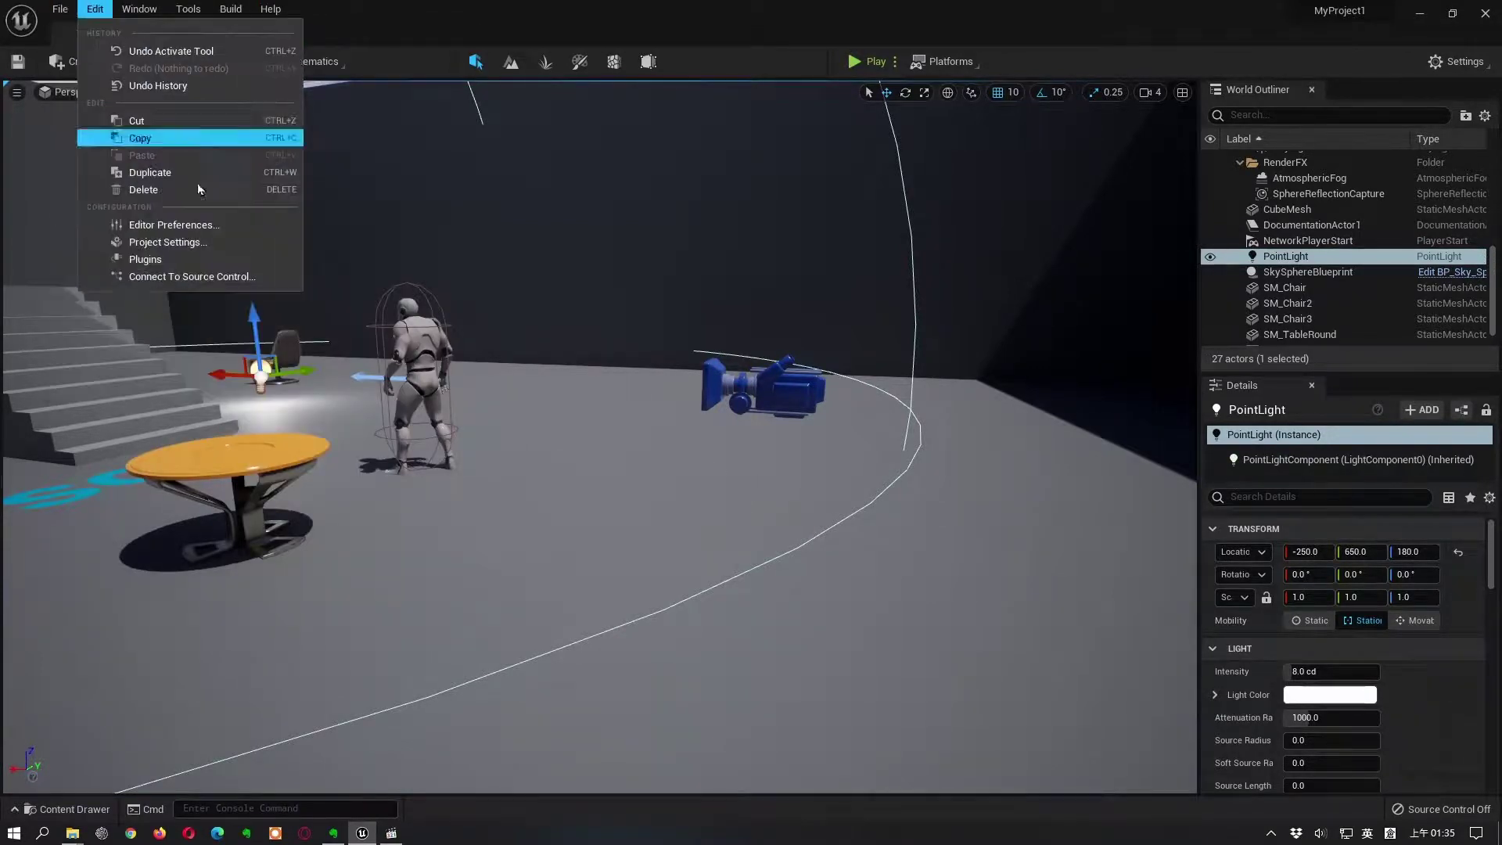
left_click(521, 17)
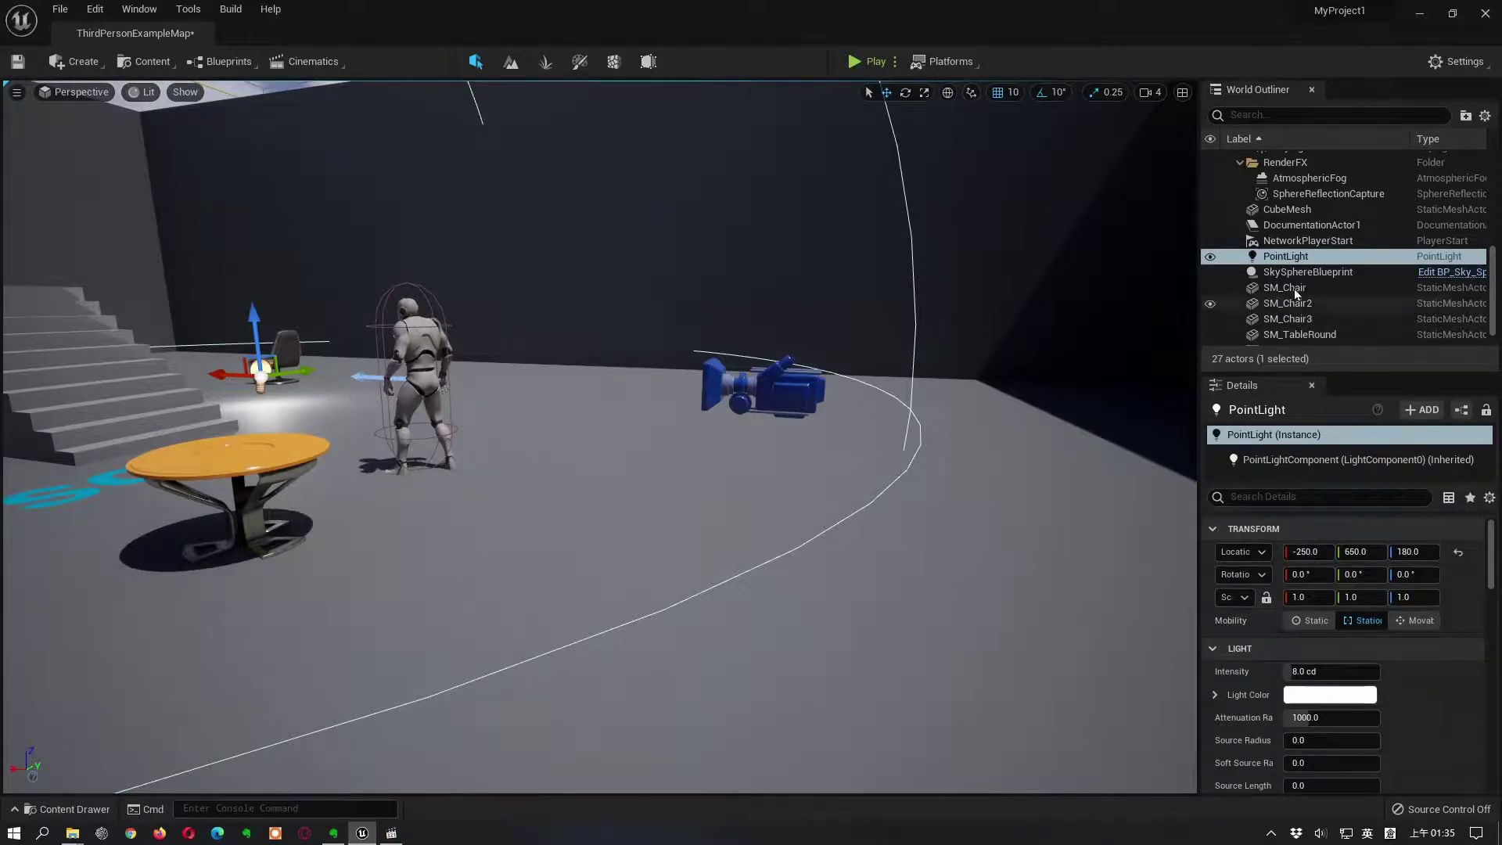
Step: Undock the World Outliner, dock it across the area above the viewport, and detach it again as a floating window
left_click_drag(1257, 89, 841, 275)
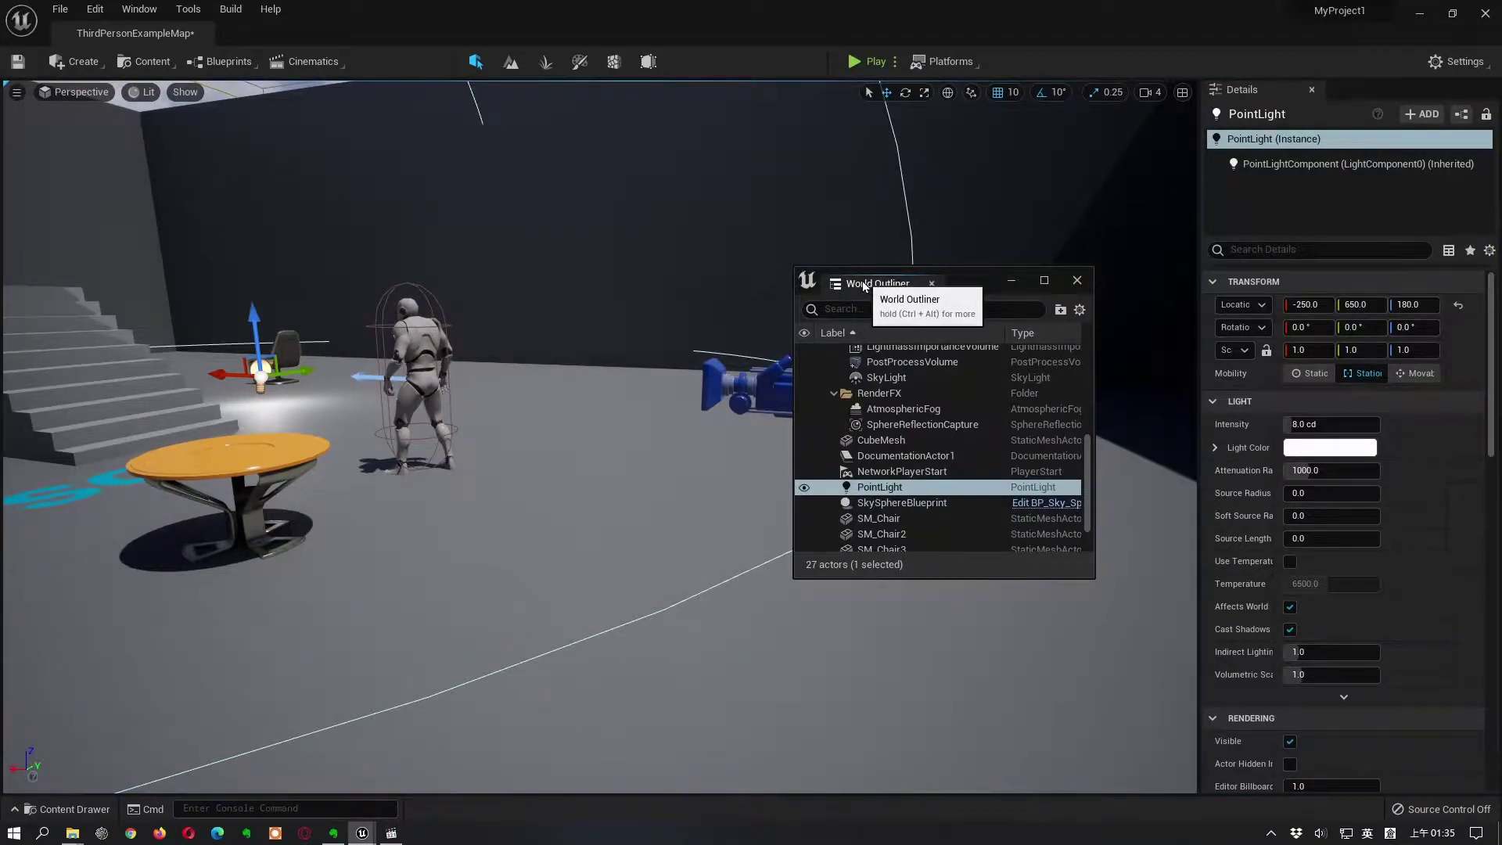
left_click_drag(864, 287, 929, 141)
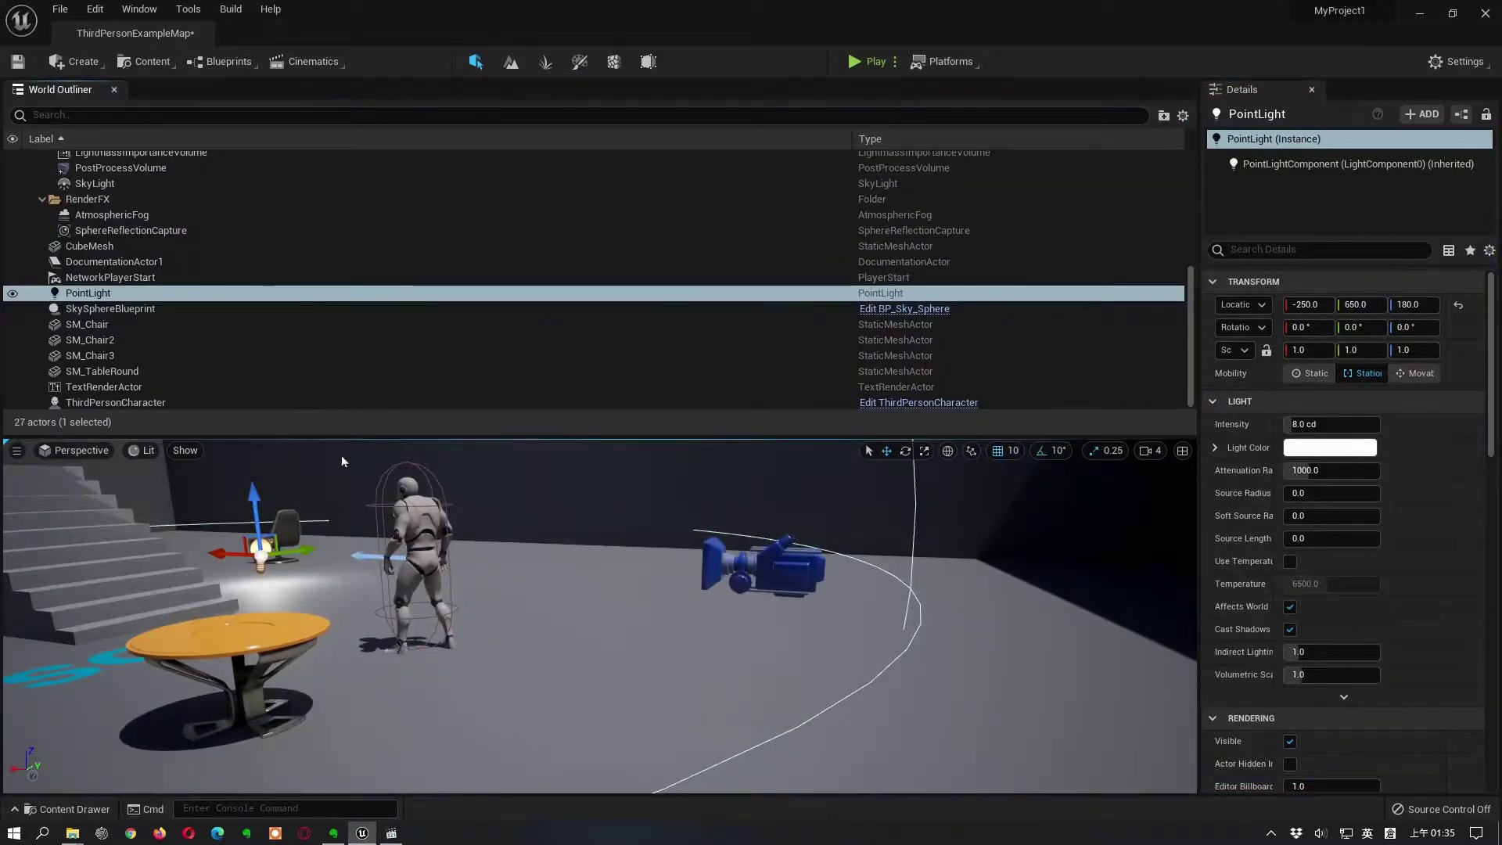
left_click_drag(75, 90, 815, 352)
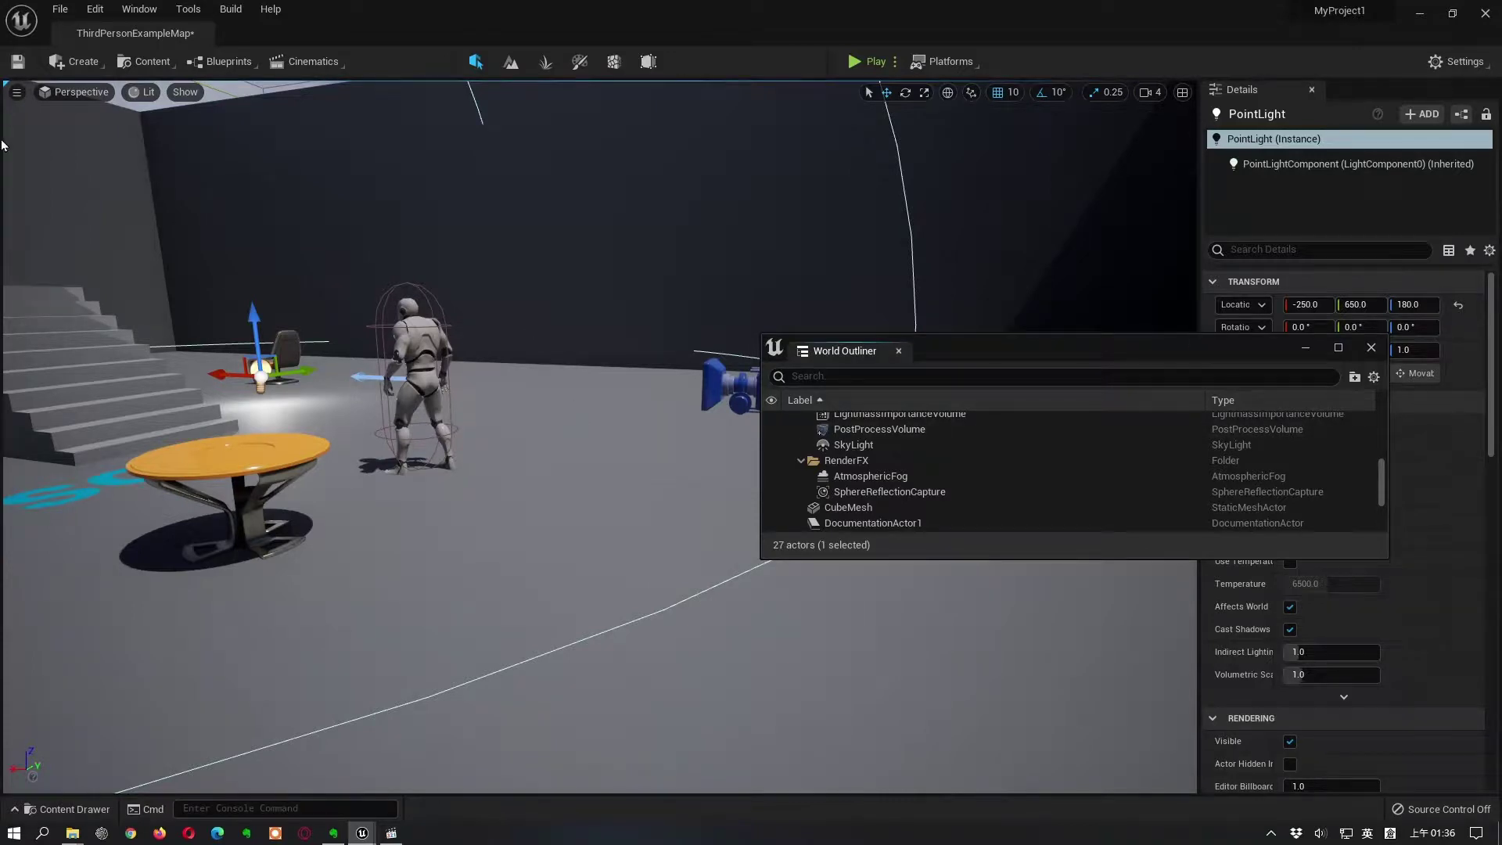
Step: Load the Default Editor Layout and make the World Outliner taller relative to the Details panel
left_click(139, 9)
mouse_move(229, 421)
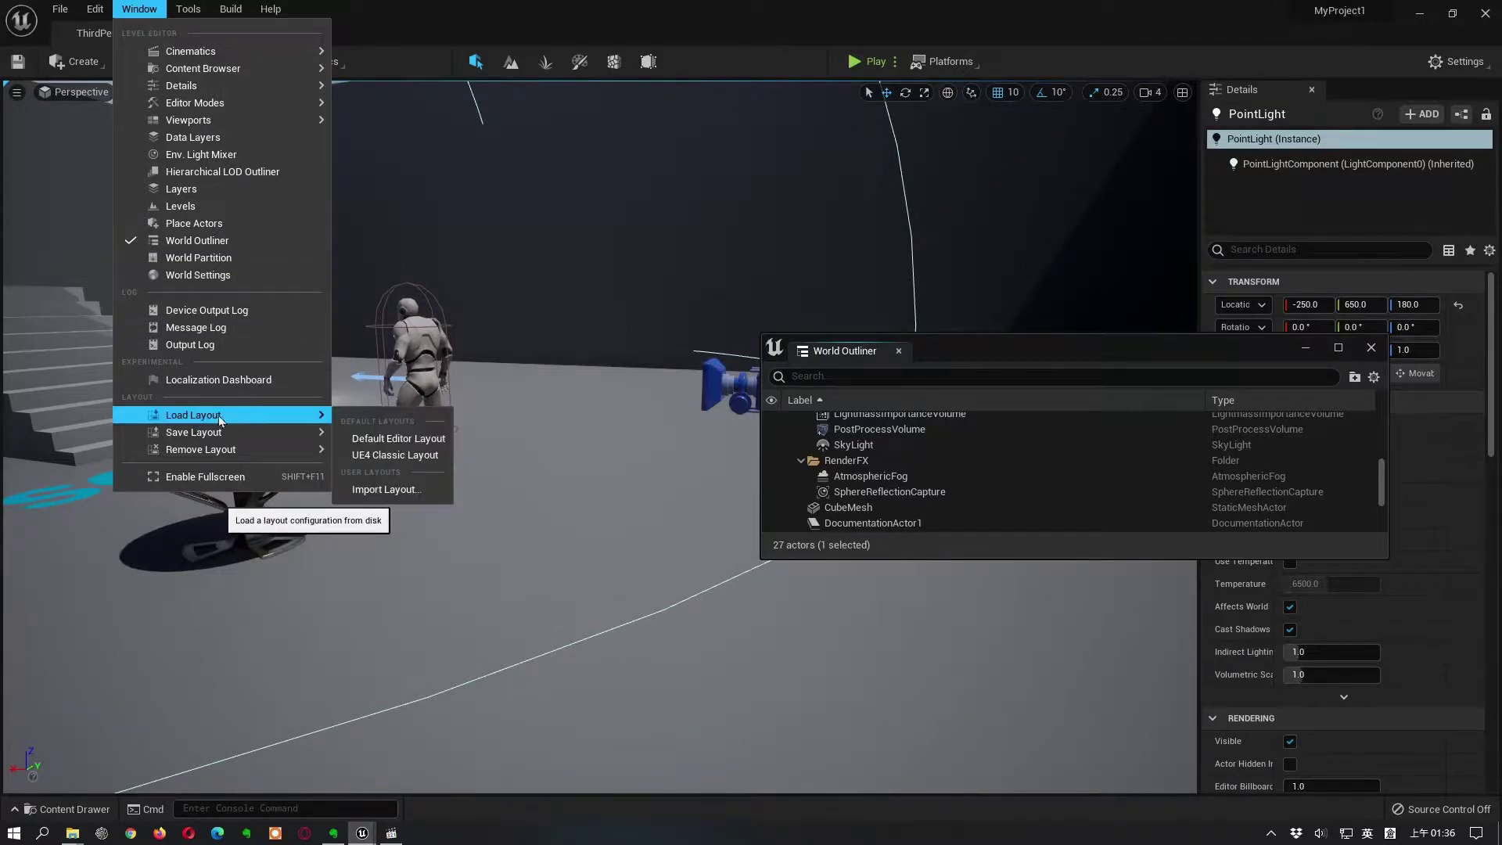
left_click(393, 439)
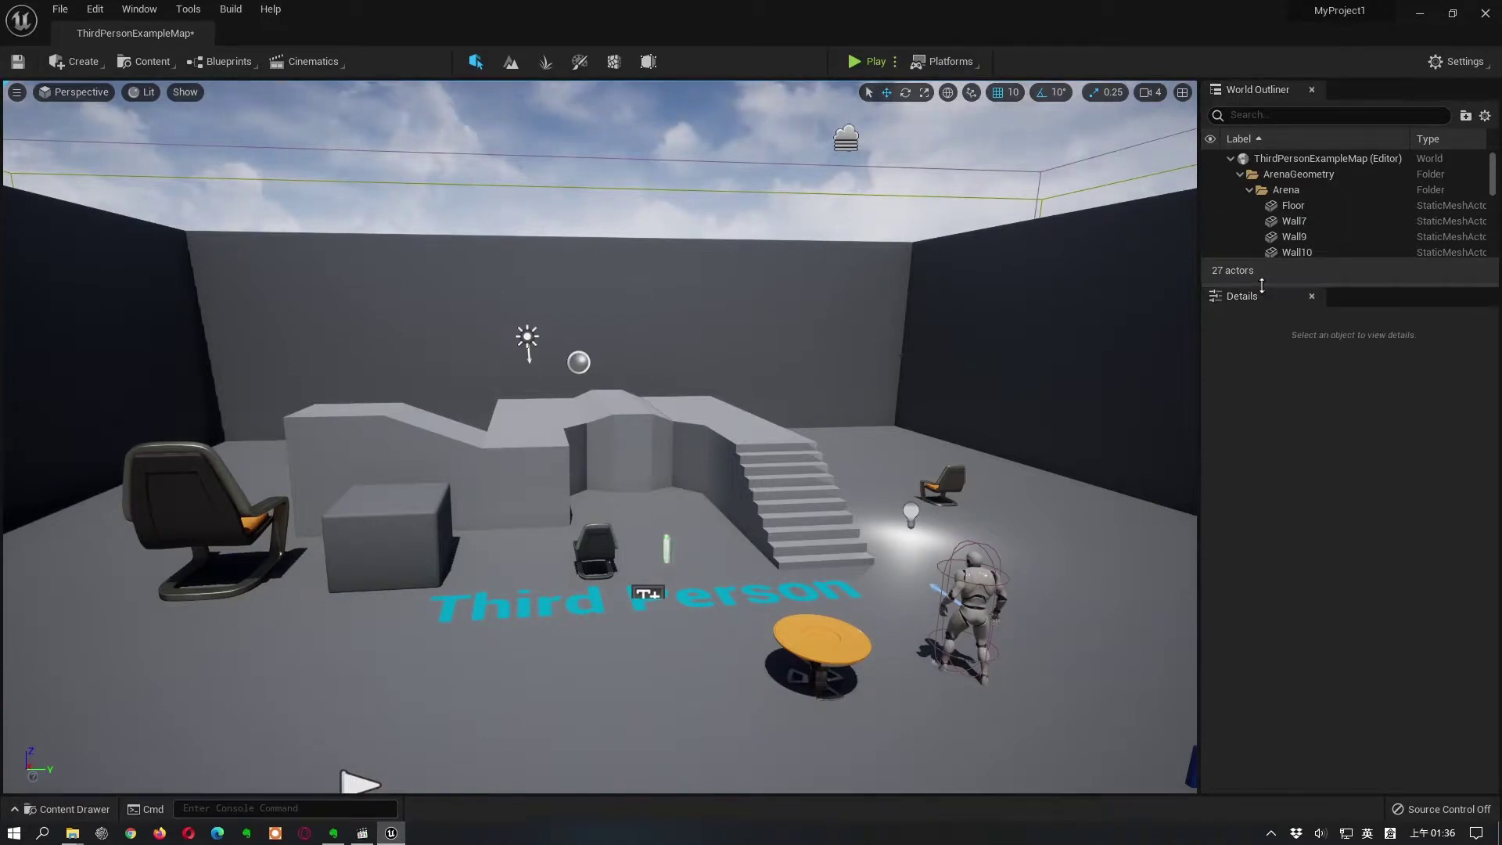
left_click_drag(1261, 284, 1259, 414)
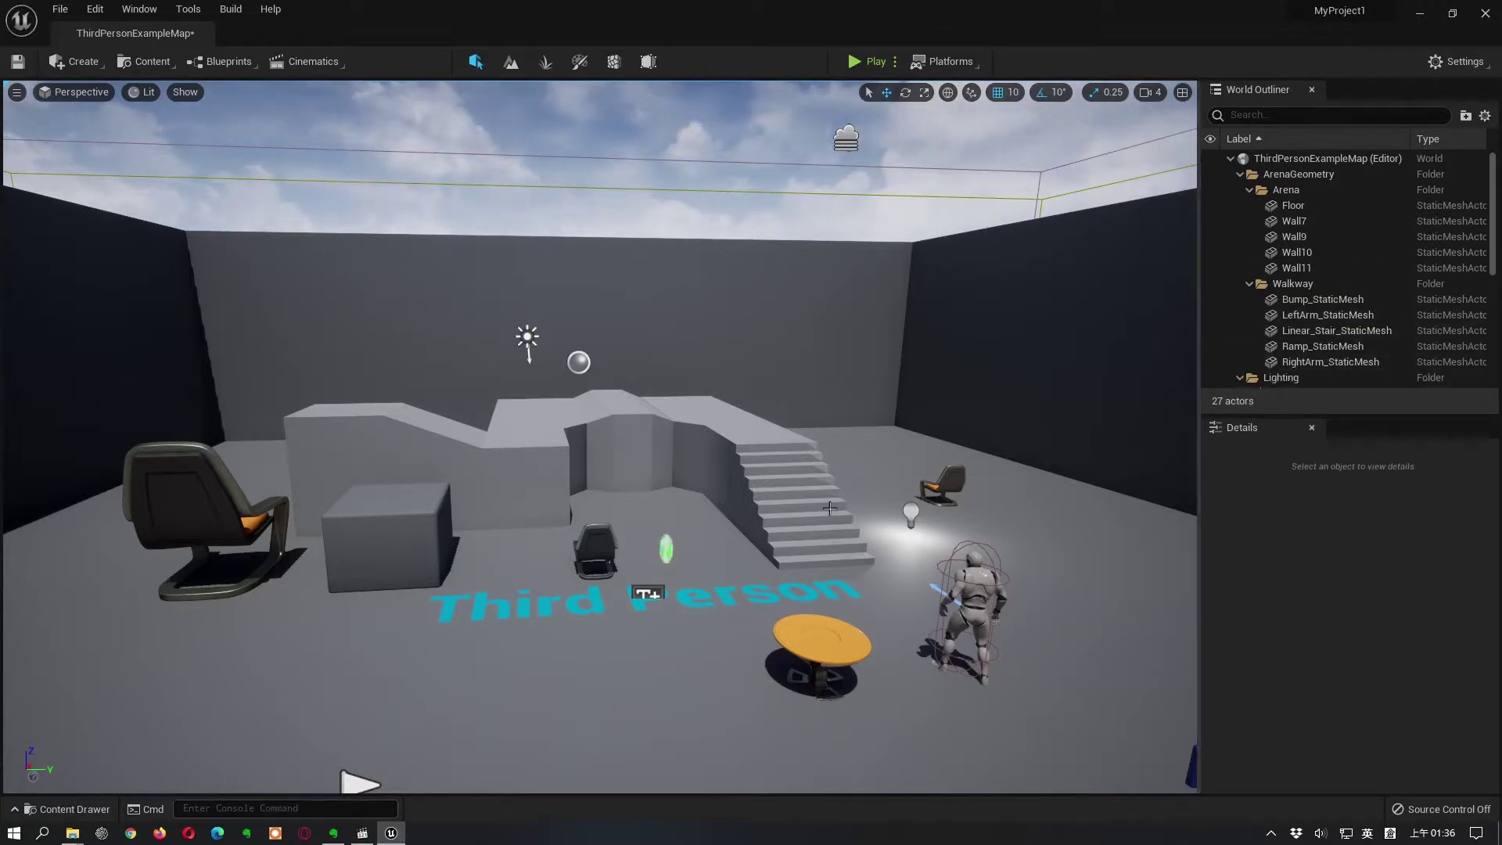